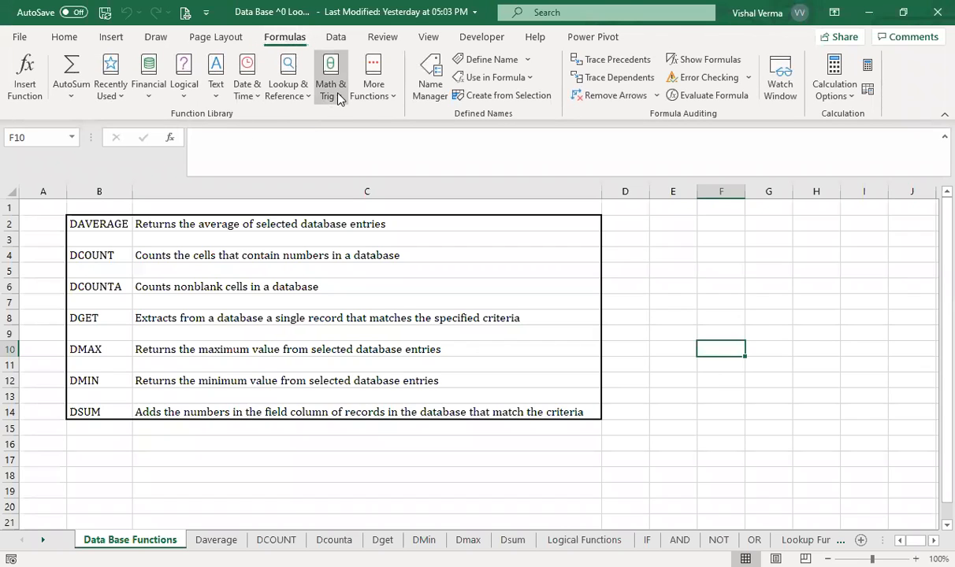
click(390, 96)
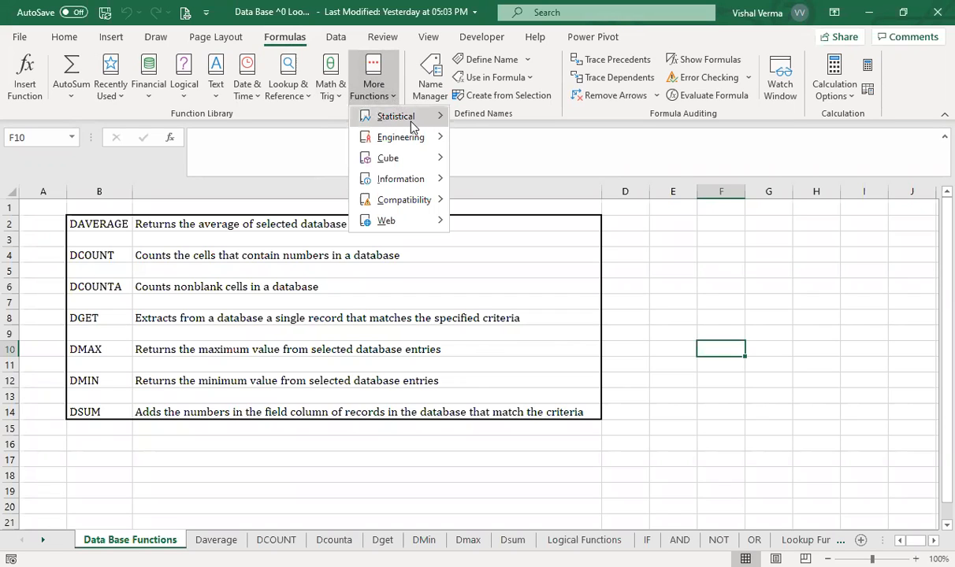
click(410, 125)
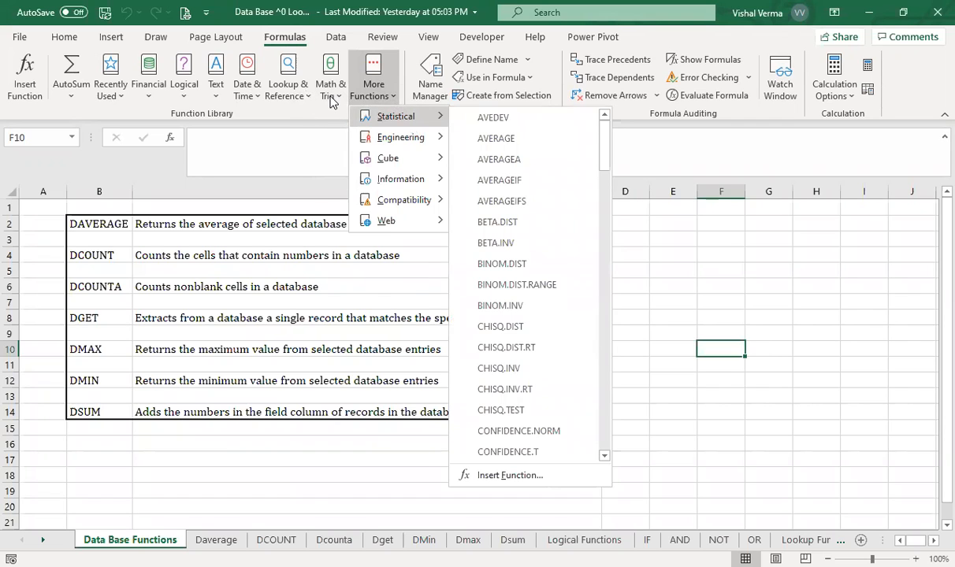
click(331, 98)
drag(431, 164, 431, 236)
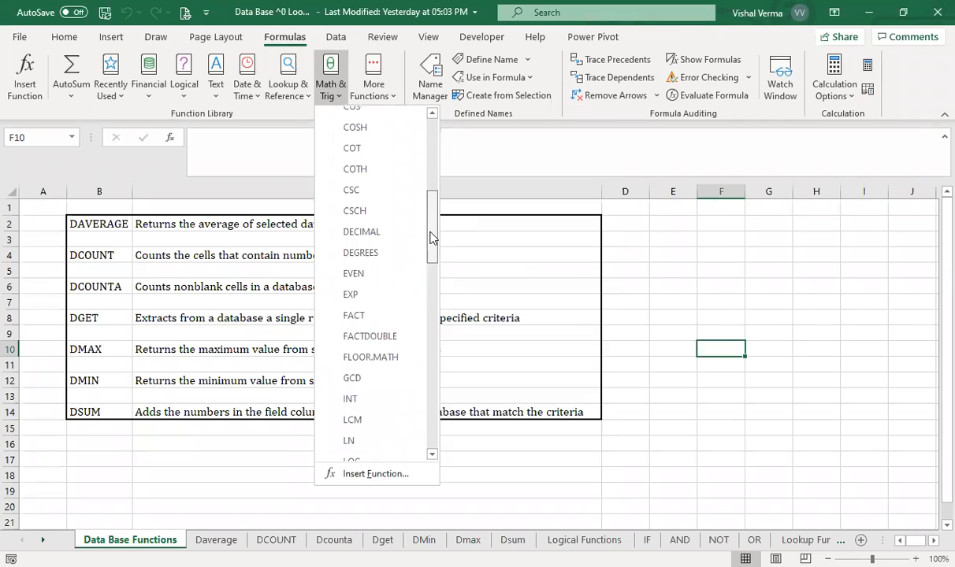
click(284, 89)
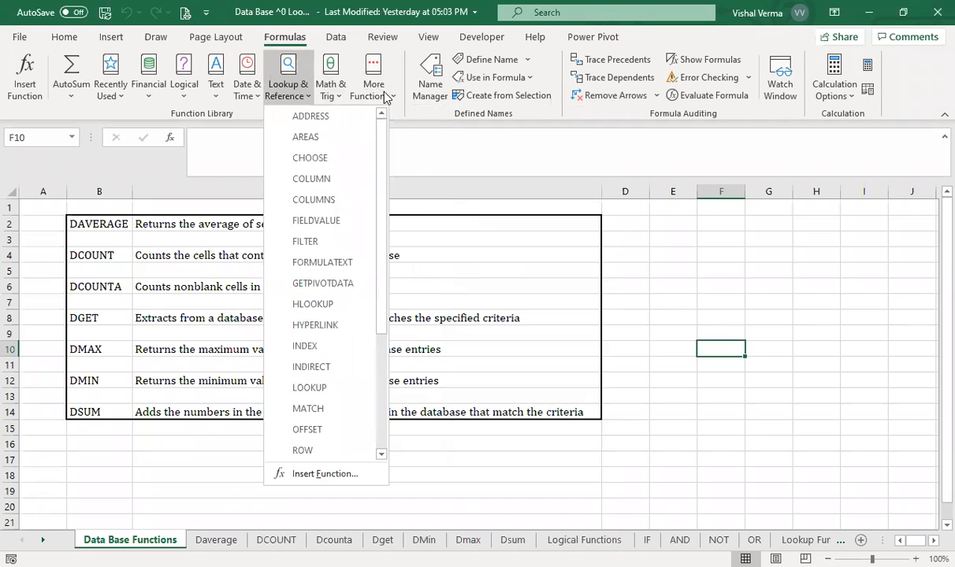
click(111, 93)
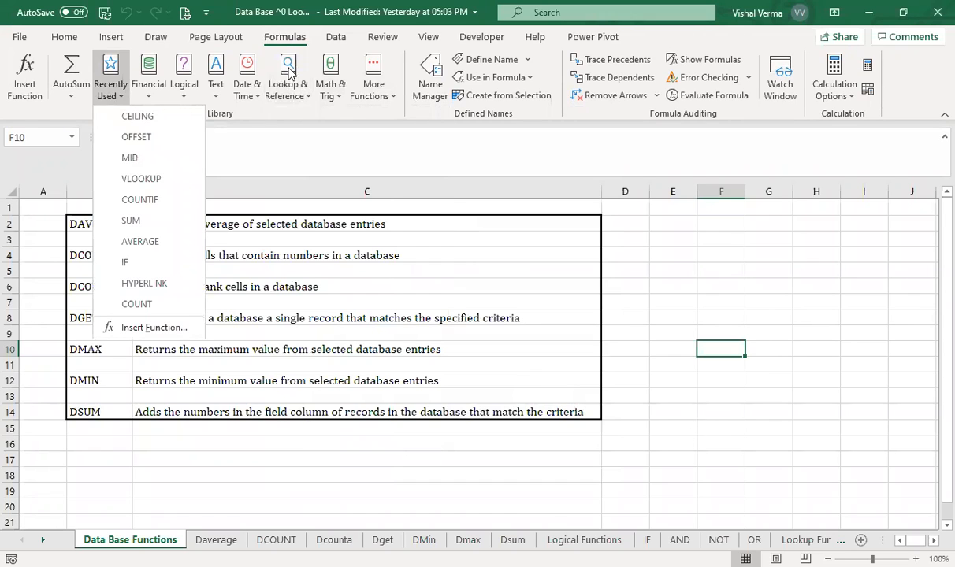
- Highlight the seven database function names in column B, from DAVERAGE to DSUM, with the green highlighter
click(156, 37)
click(220, 72)
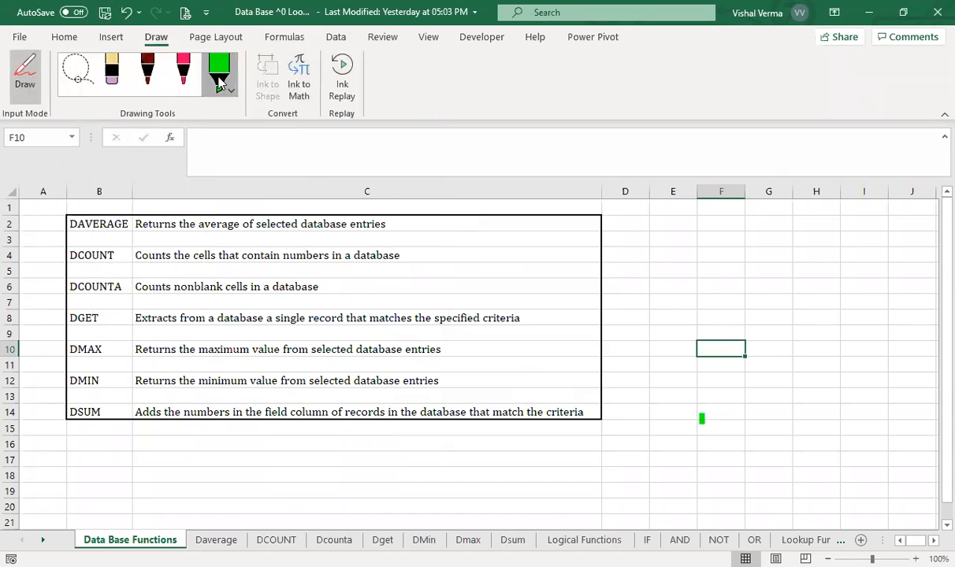
click(220, 82)
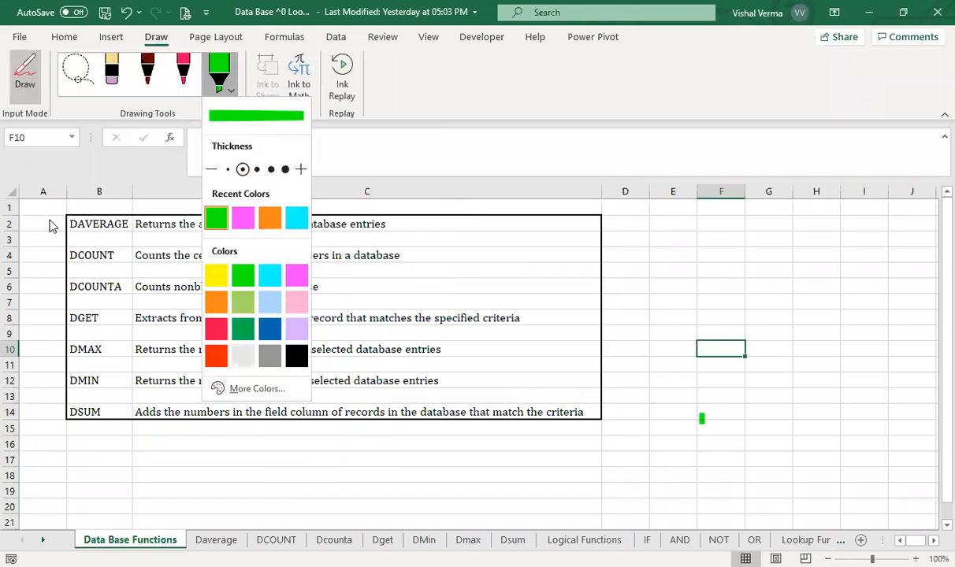
drag(48, 220, 130, 221)
drag(54, 250, 117, 251)
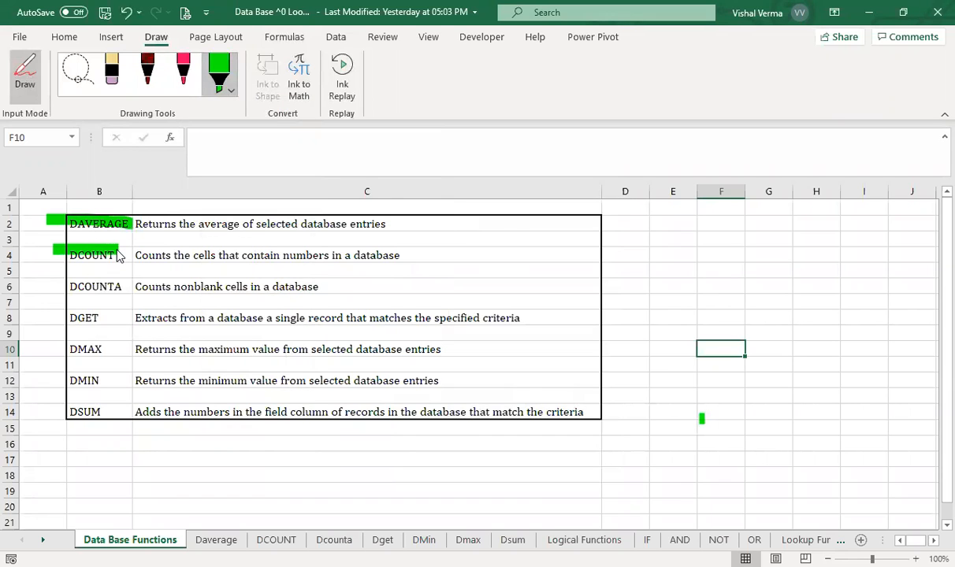
drag(52, 280, 137, 282)
drag(52, 317, 99, 319)
drag(61, 347, 103, 353)
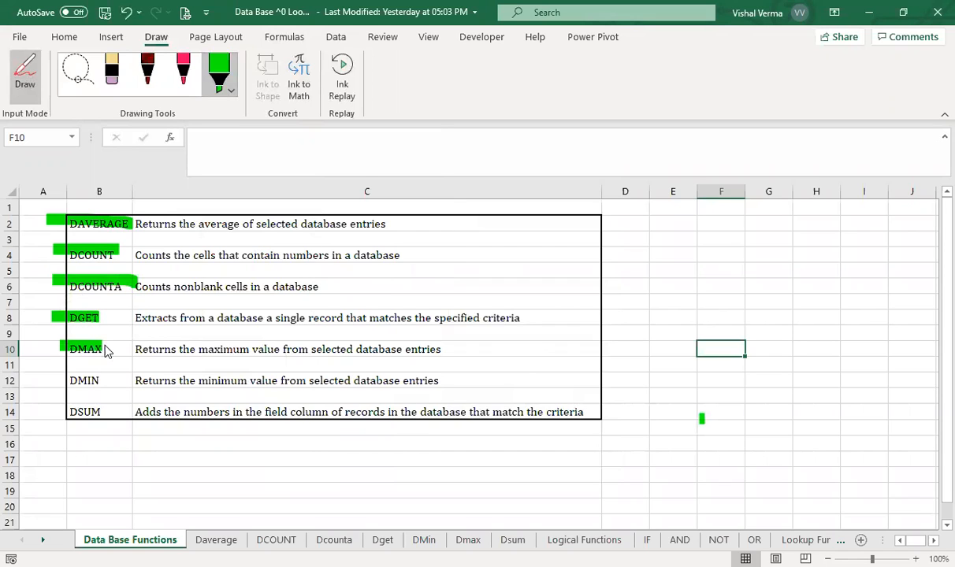
drag(57, 376, 102, 379)
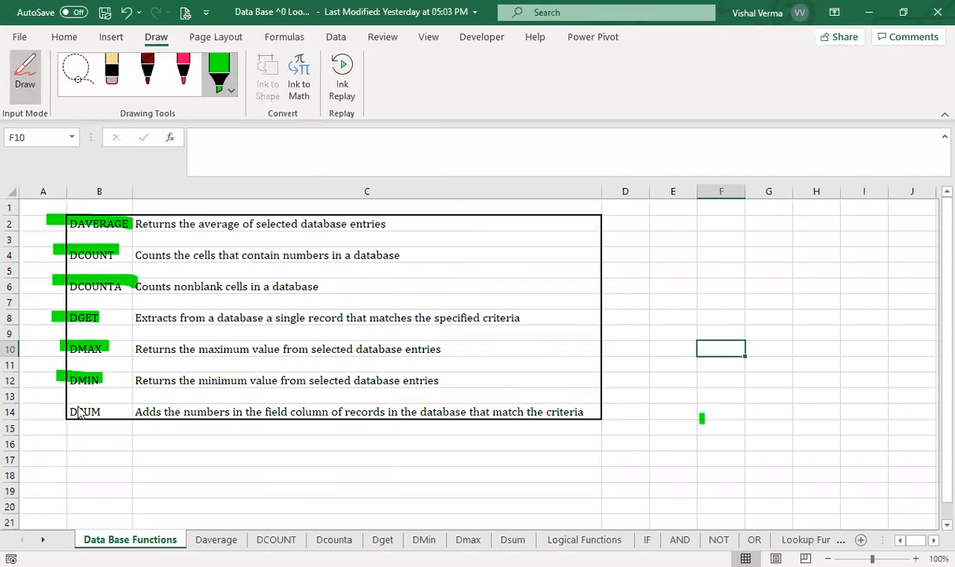
drag(53, 411, 106, 411)
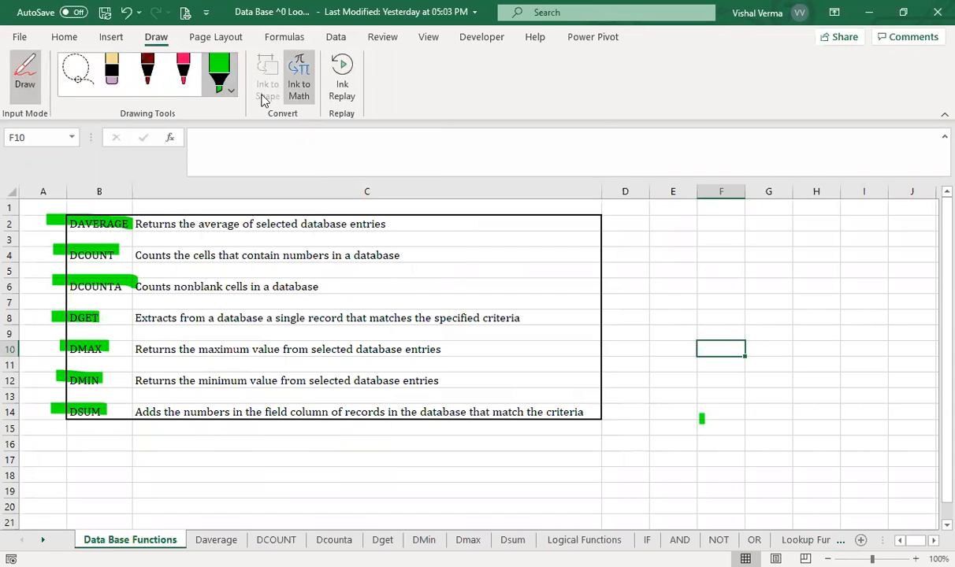
click(284, 36)
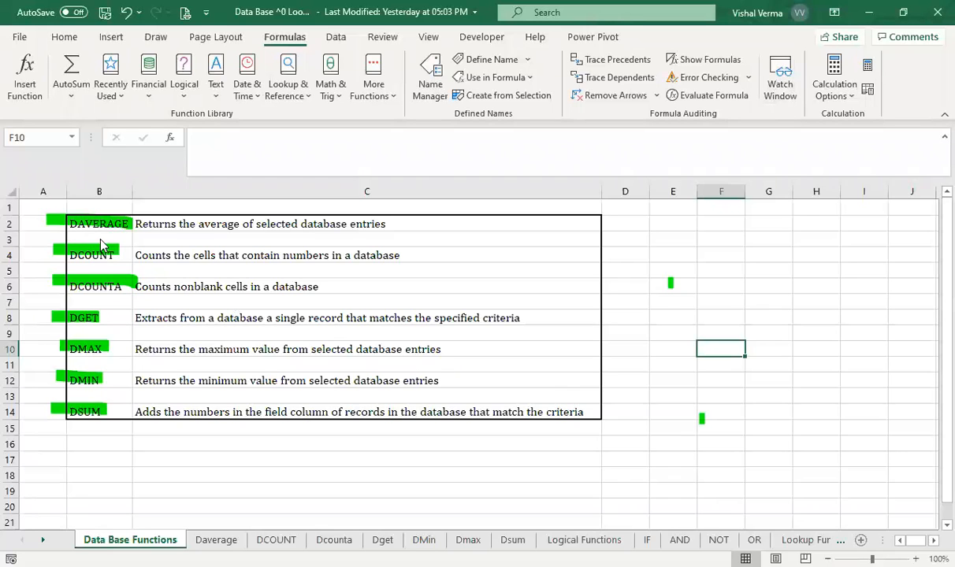
- Start a DAVERAGE formula in cell L6 of the Daverage sheet, using B4:I19 as the database range
click(216, 540)
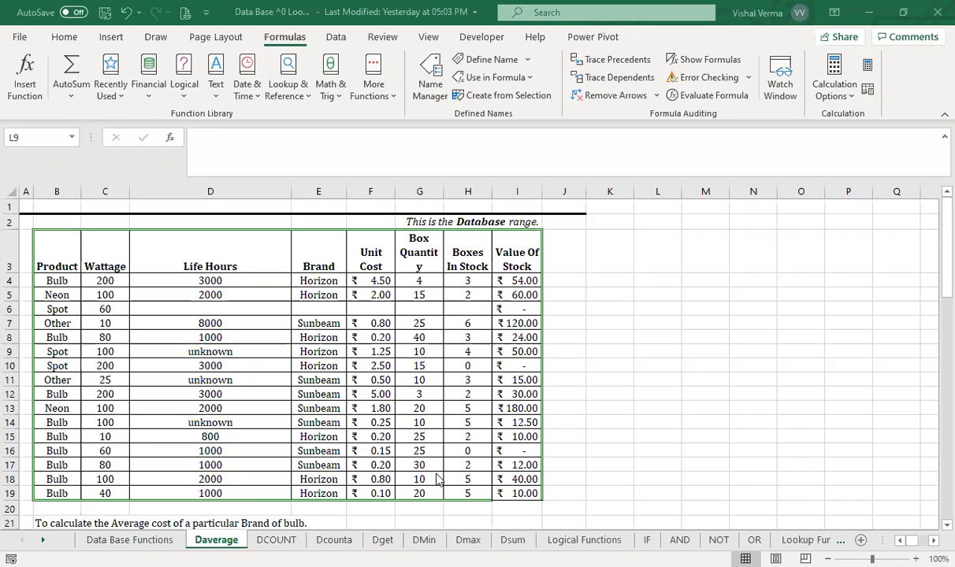
click(618, 309)
click(641, 311)
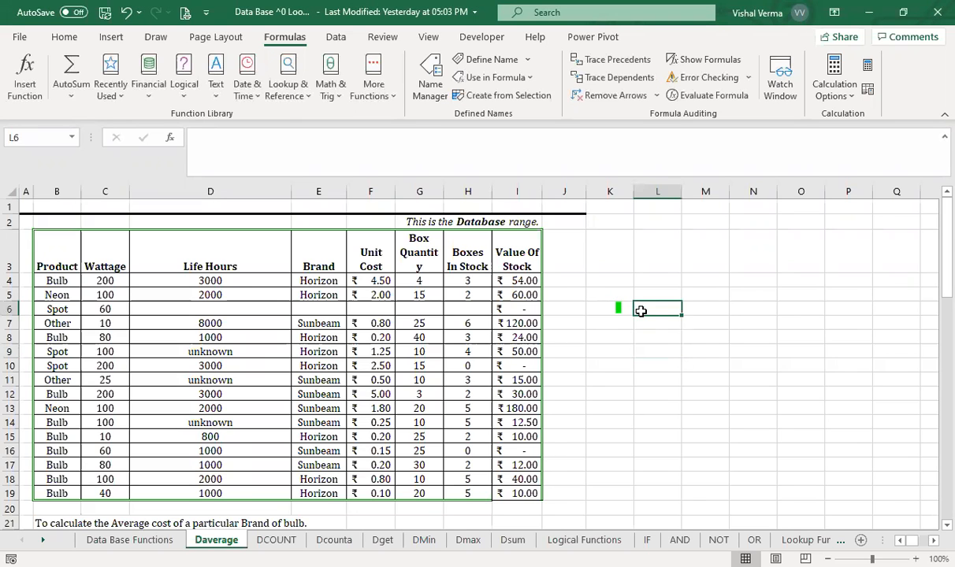
text(=d)
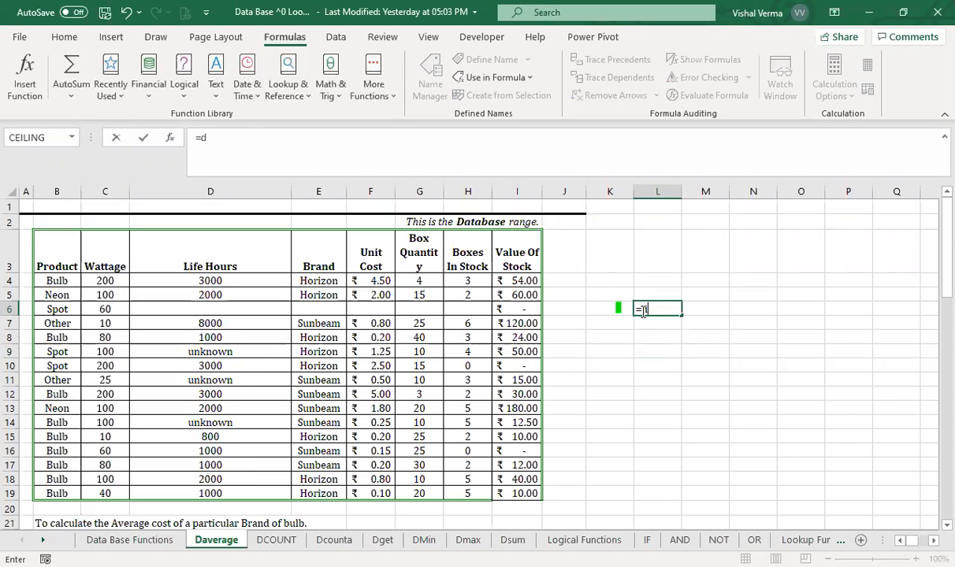
text(average()
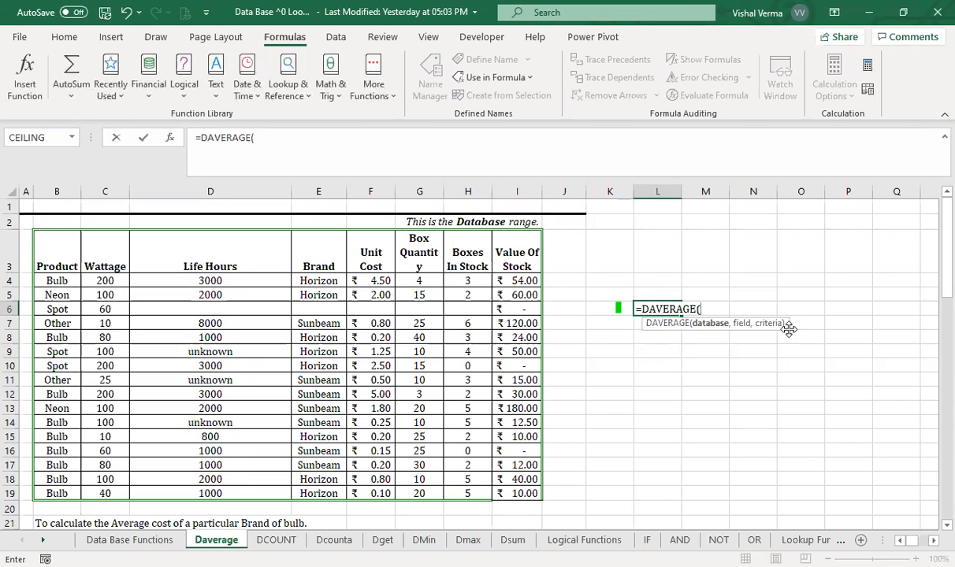
drag(63, 281, 519, 495)
text(,)
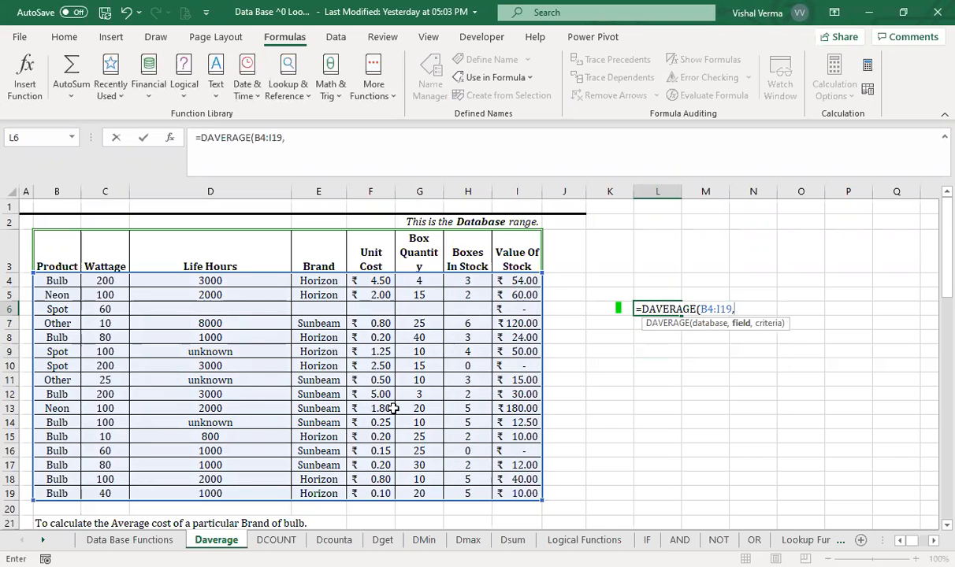
- Correct the DAVERAGE formula's database range to B3:I19 so that it includes the header row
scroll(392, 408, down, 1)
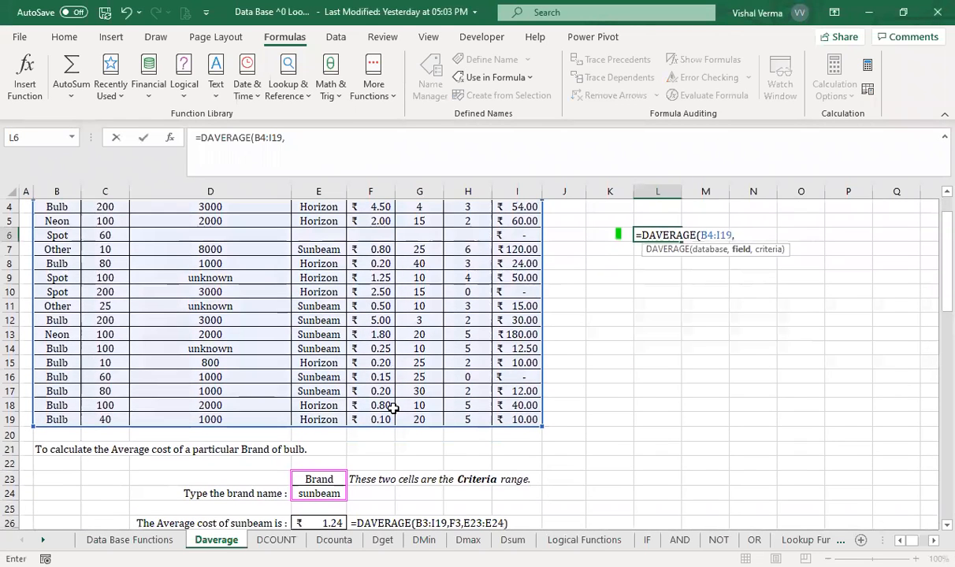
scroll(393, 408, down, 1)
scroll(393, 408, up, 2)
scroll(393, 409, right, 3)
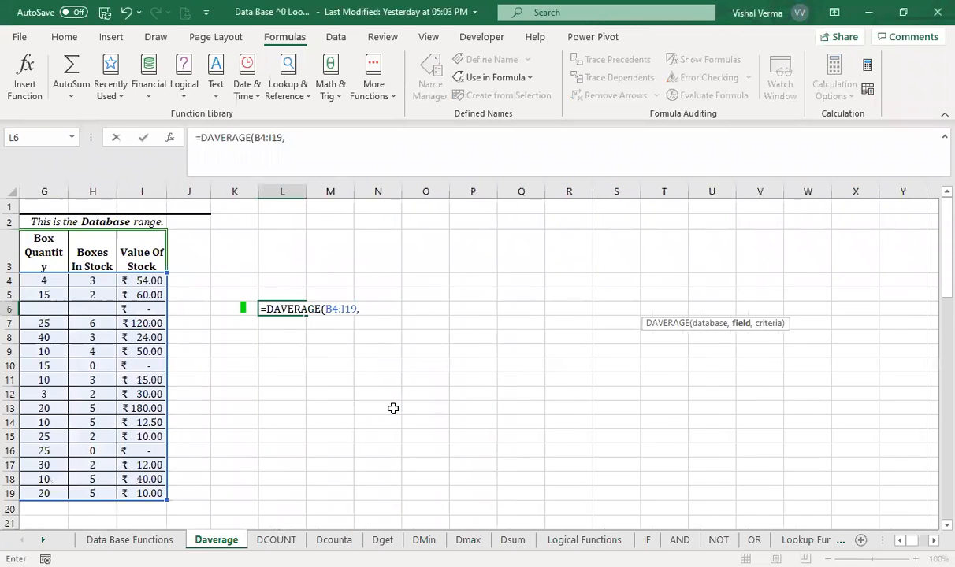
scroll(393, 408, left, 3)
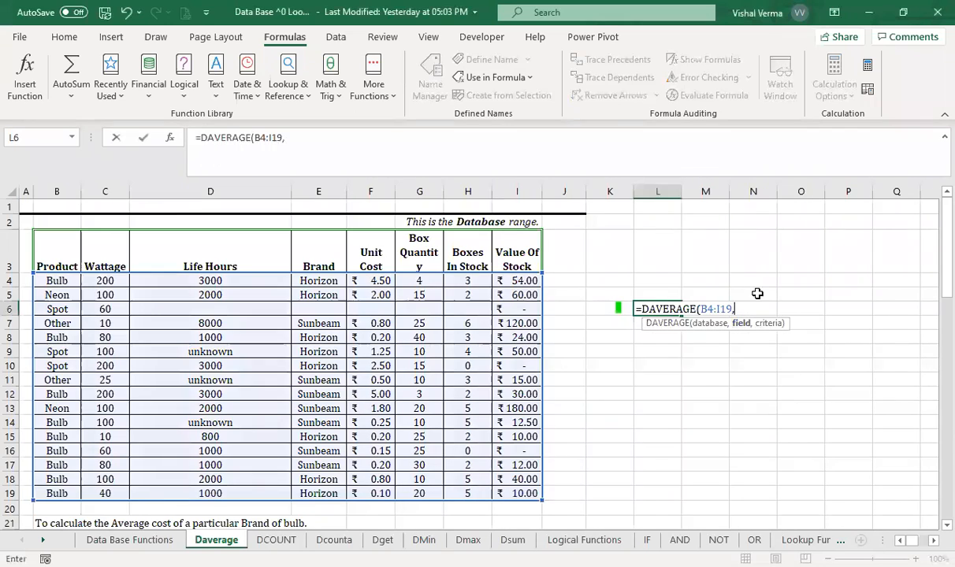
click(713, 309)
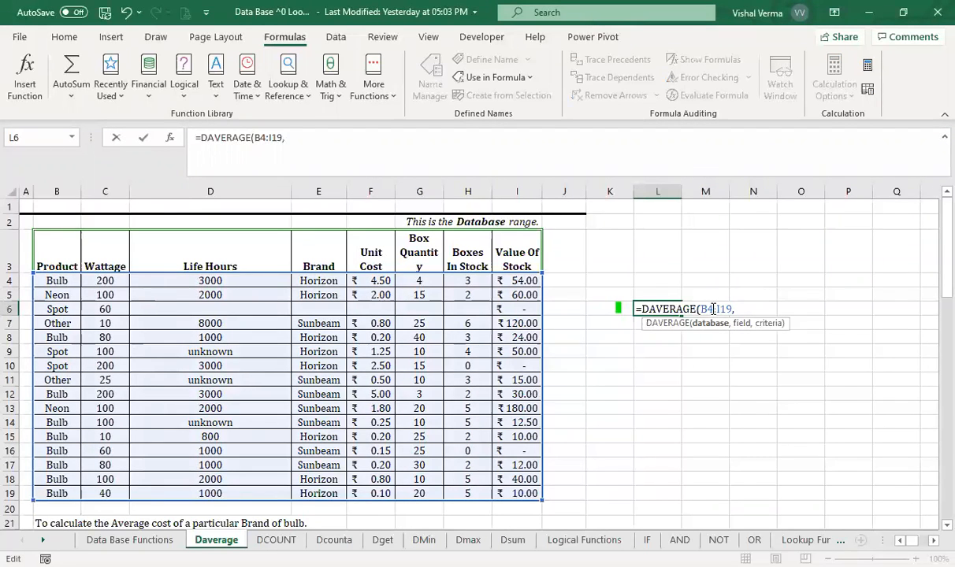
key(BackSpace)
text(3)
click(743, 309)
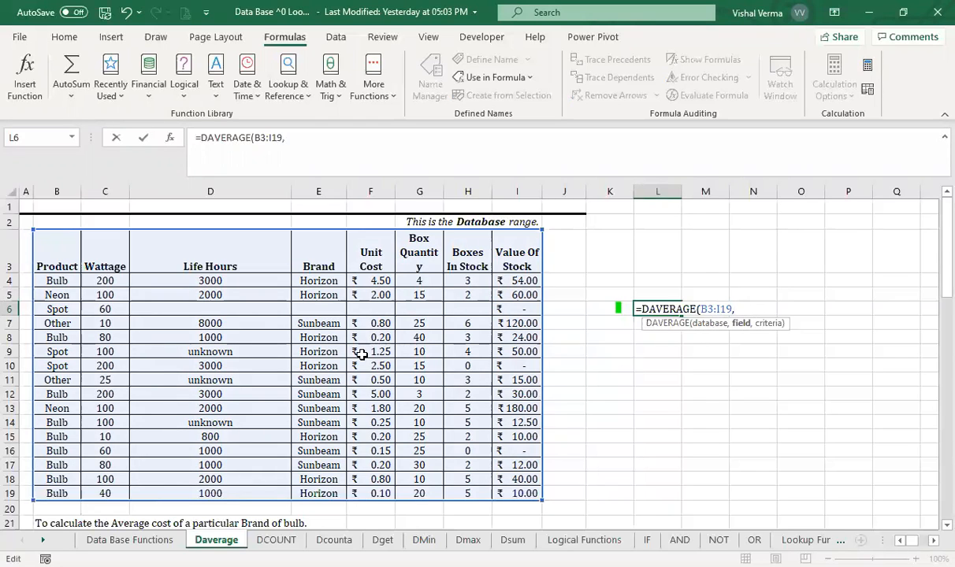
- Complete the DAVERAGE formula in L6 with the Unit Cost header F3 as field and E23:E24 as criteria
click(381, 254)
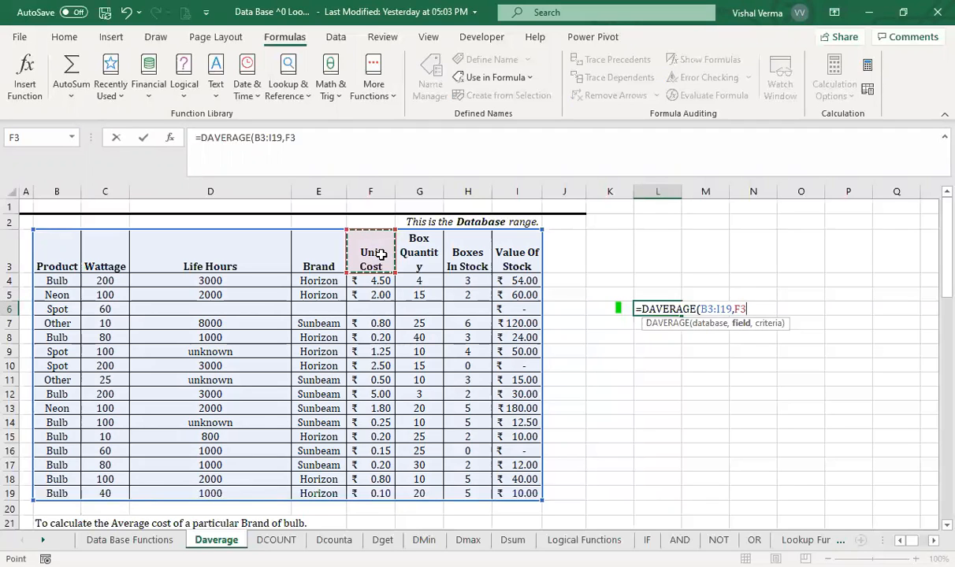
text(,)
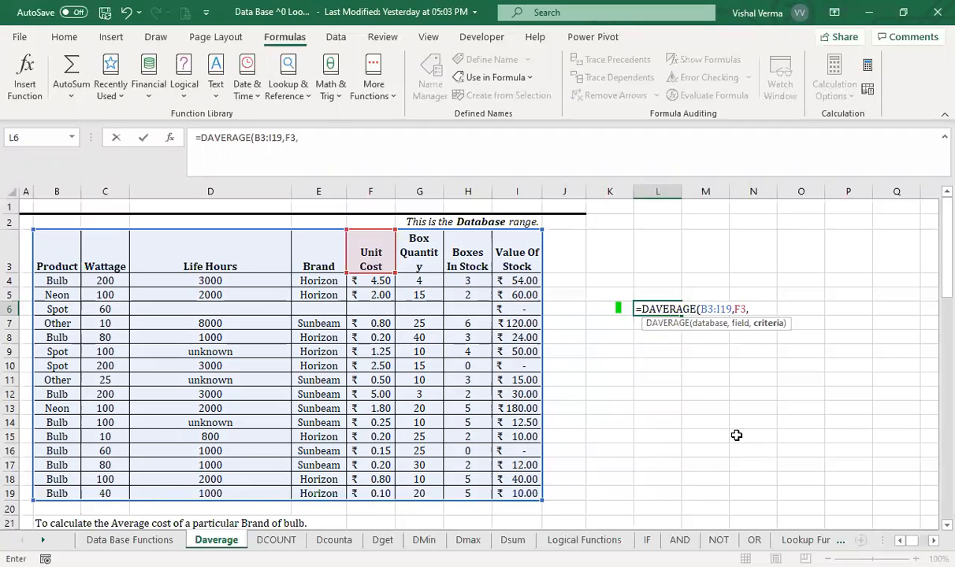
scroll(736, 435, down, 2)
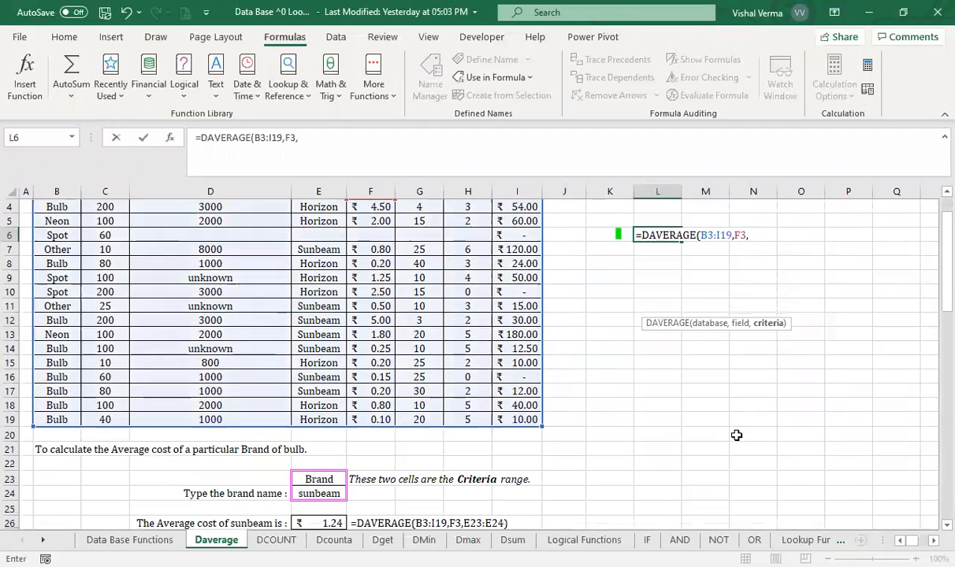
click(327, 479)
drag(326, 478, 327, 493)
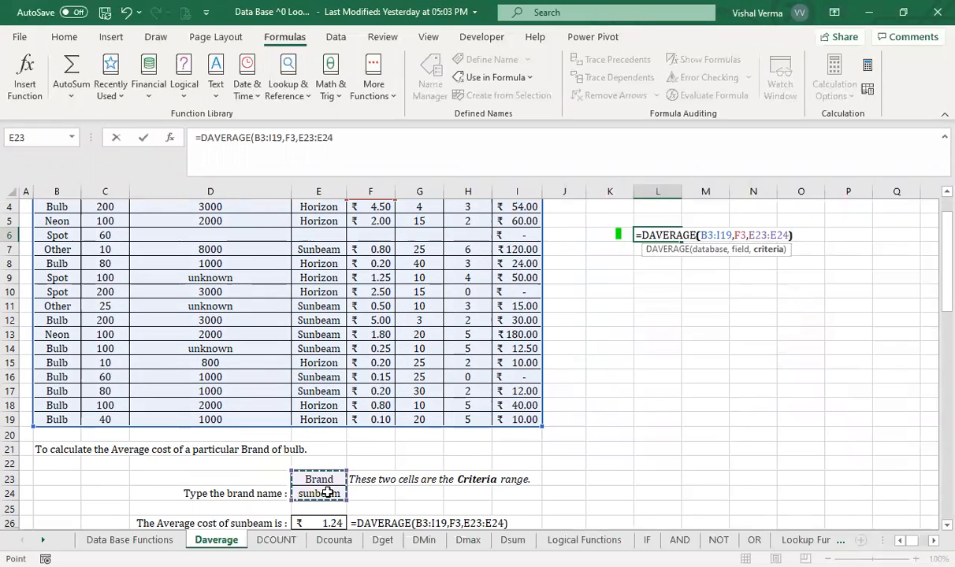
text())
key(Return)
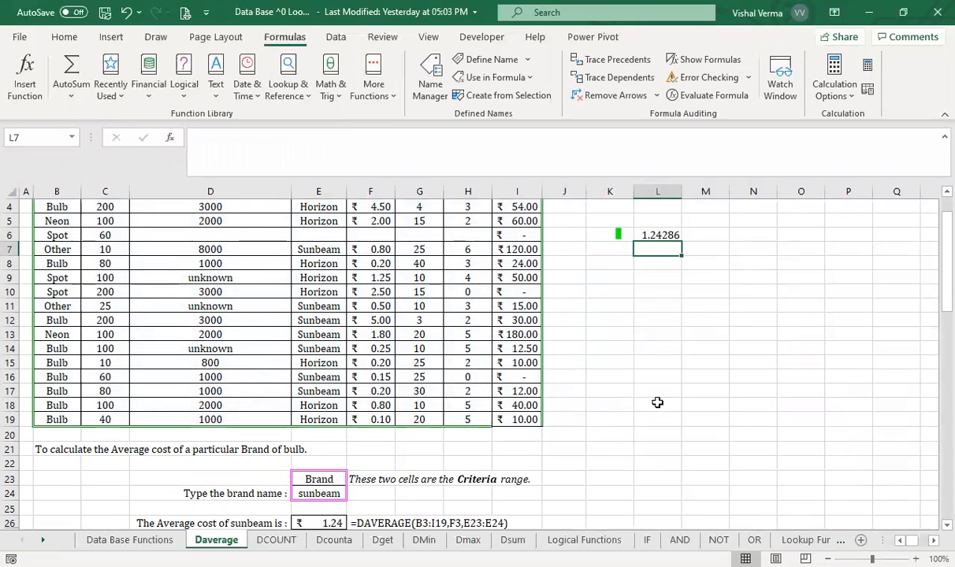
- Select the unit costs in F4:F19 to check their overall average, and review the sheet
scroll(656, 401, up, 1)
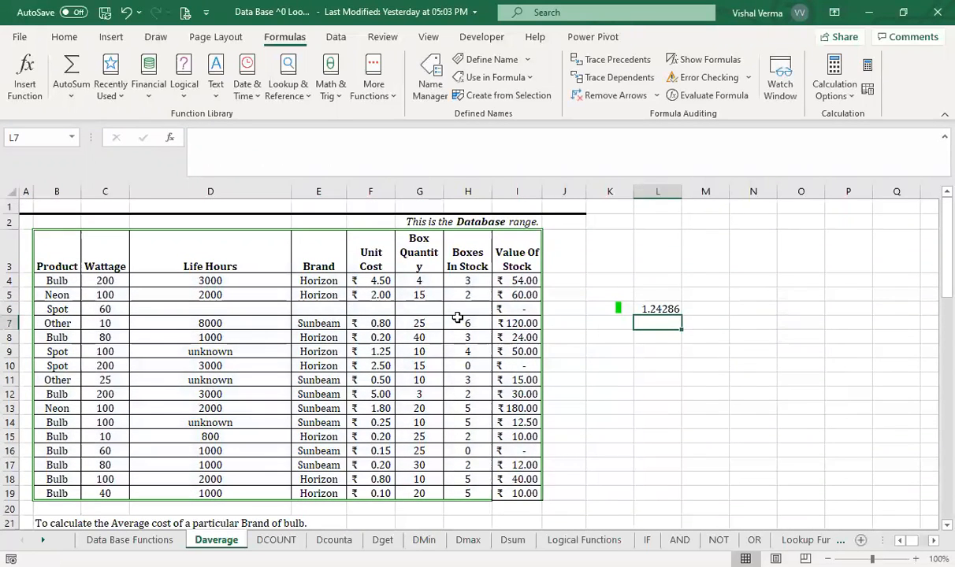
drag(371, 280, 375, 493)
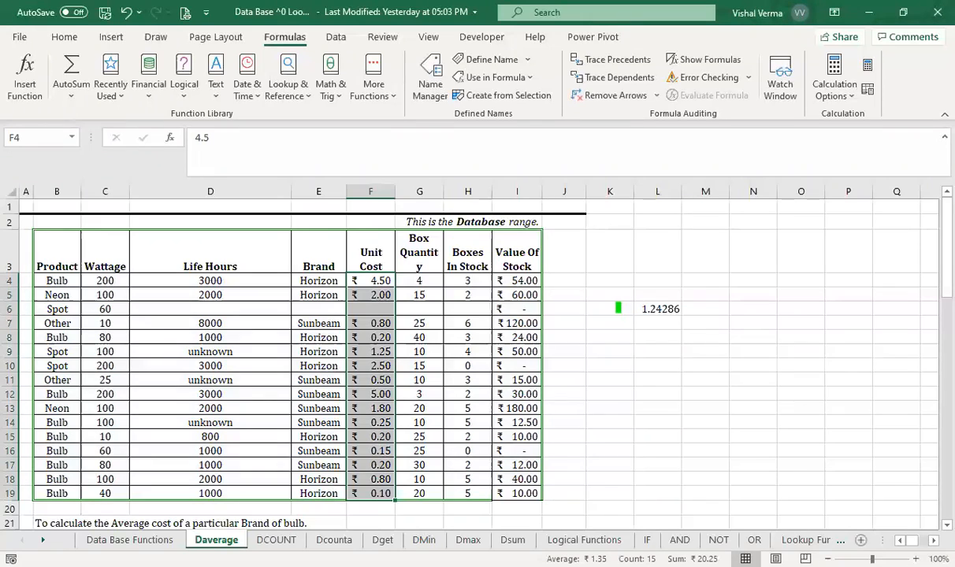
click(671, 353)
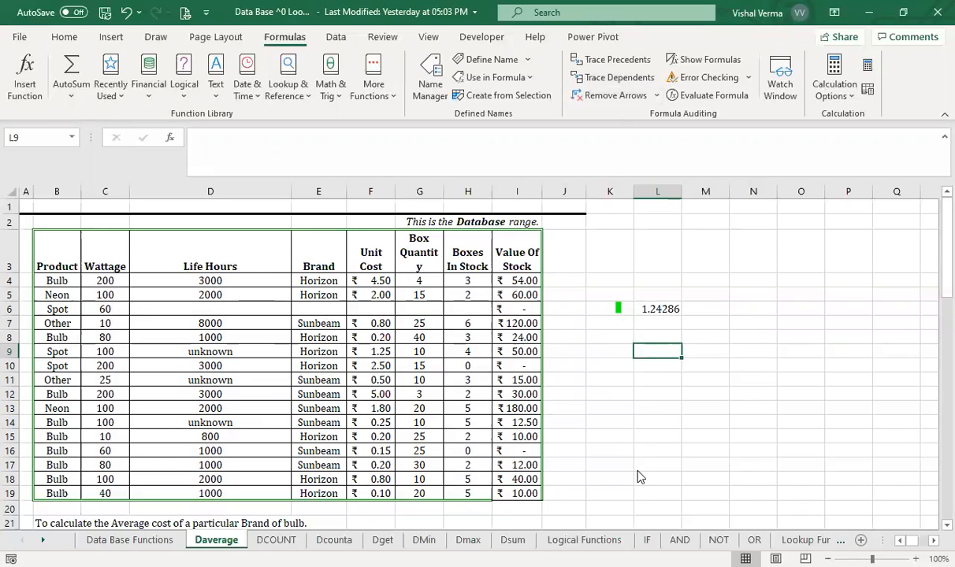
key(ctrl+n)
scroll(638, 470, down, 2)
scroll(638, 469, up, 2)
- Calculate the plain average of all unit costs in cell L8 with =AVERAGE(F4:F19)
click(656, 336)
text(=av)
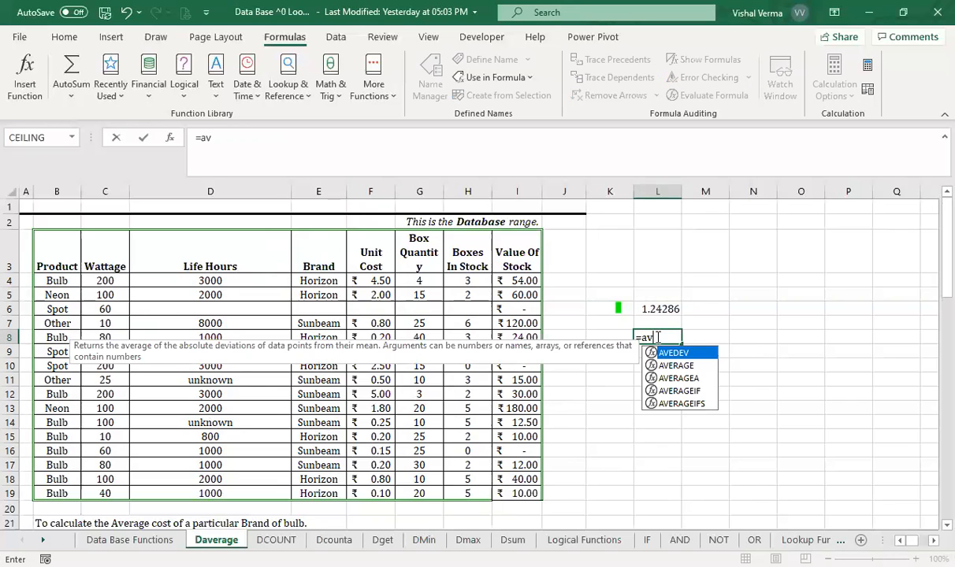
key(Down)
key(Tab)
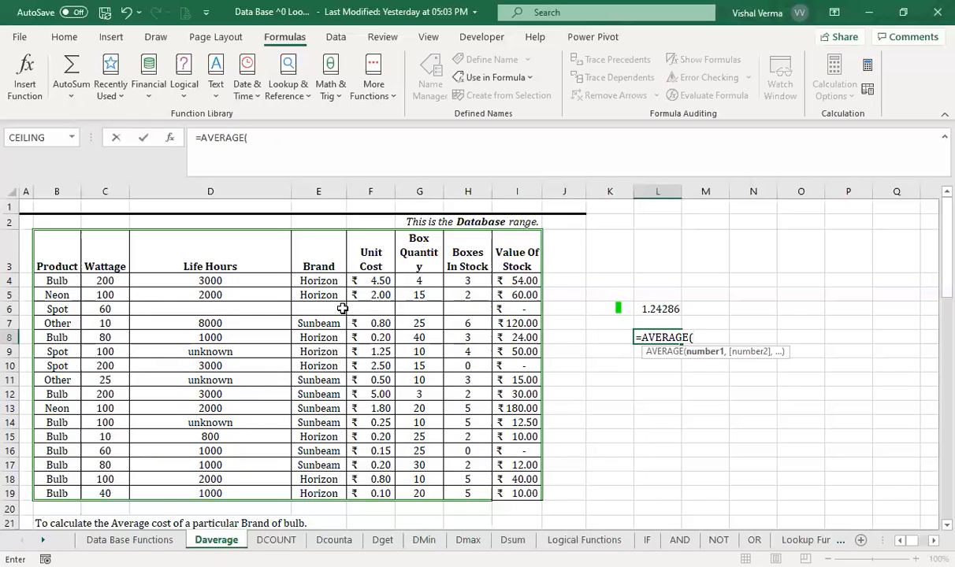
click(381, 283)
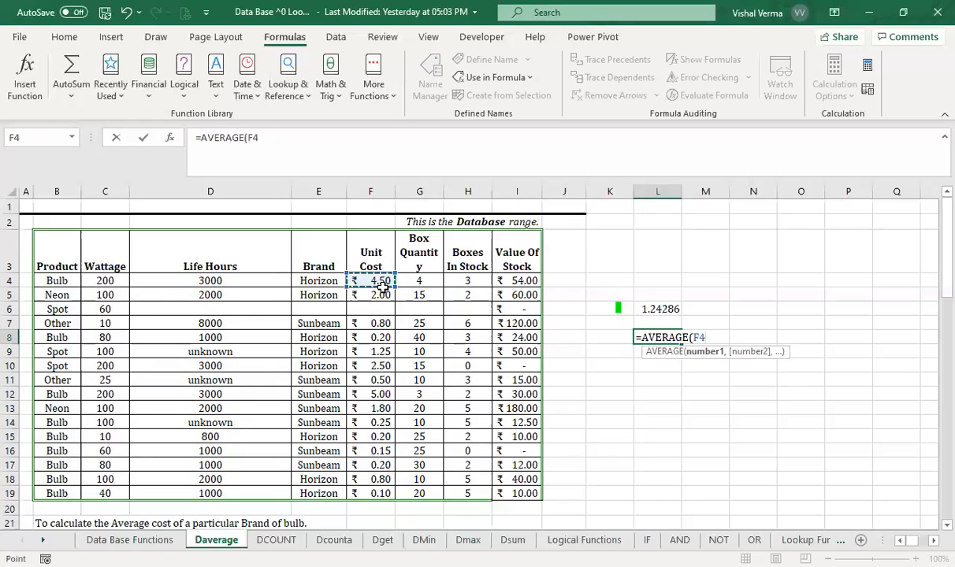
shift+click(381, 494)
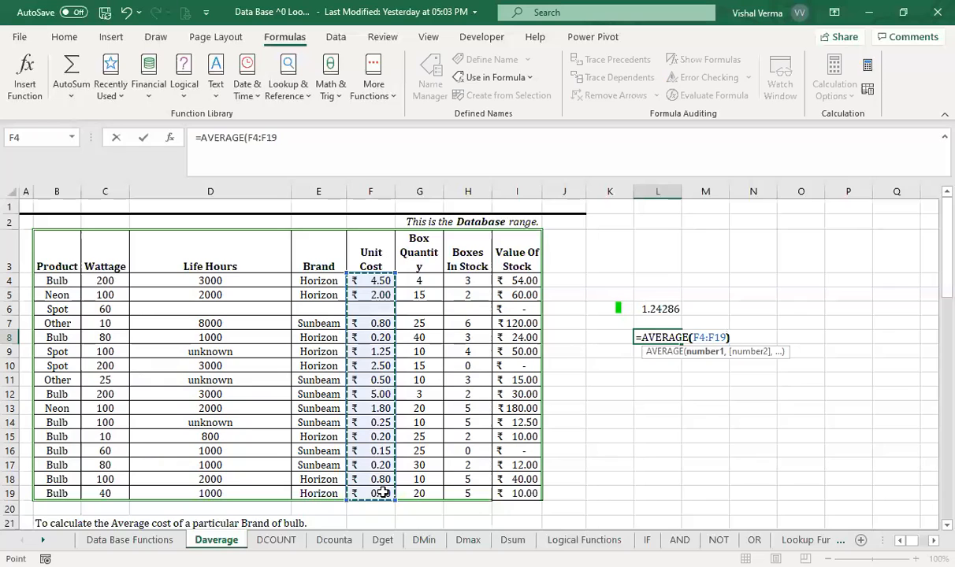
key(Return)
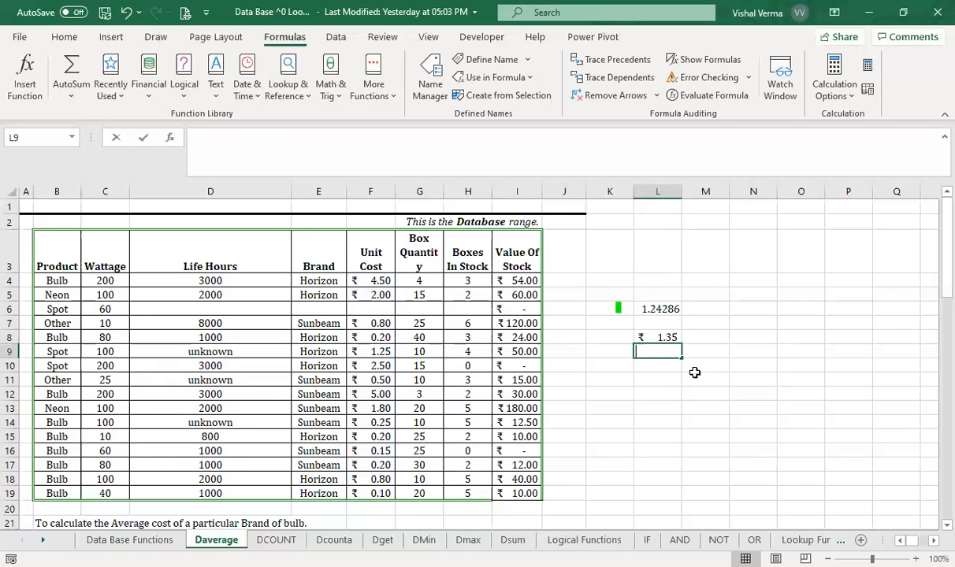
- Start an AVERAGEIF formula in L9 with the unit costs F4:F19 as the range
text(=)
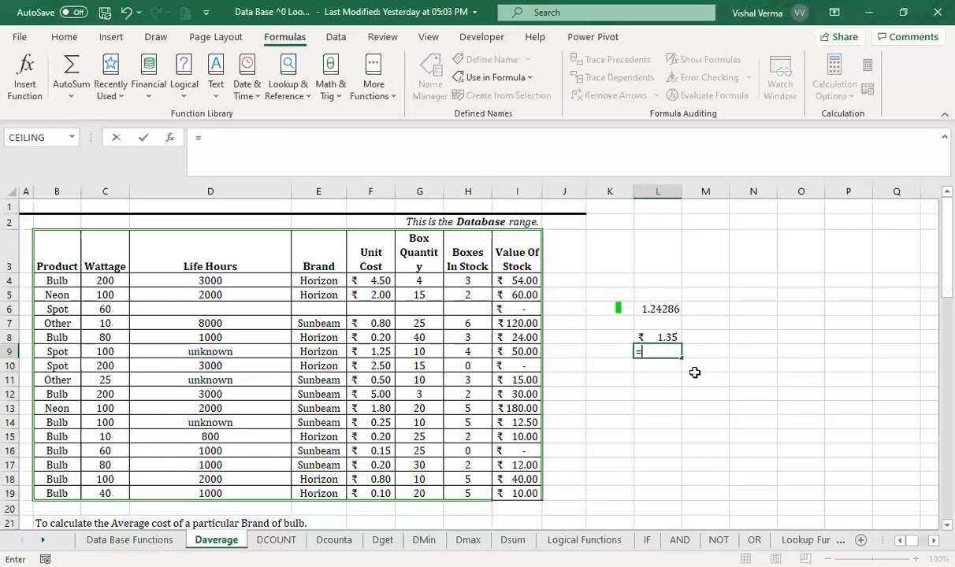
text(avera)
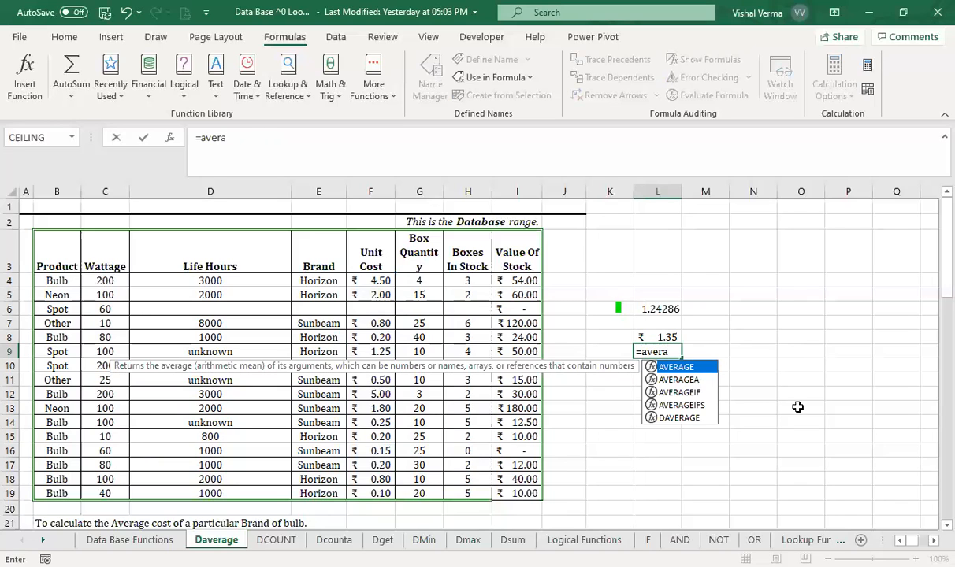
key(Down)
key(Down)
key(Tab)
click(379, 284)
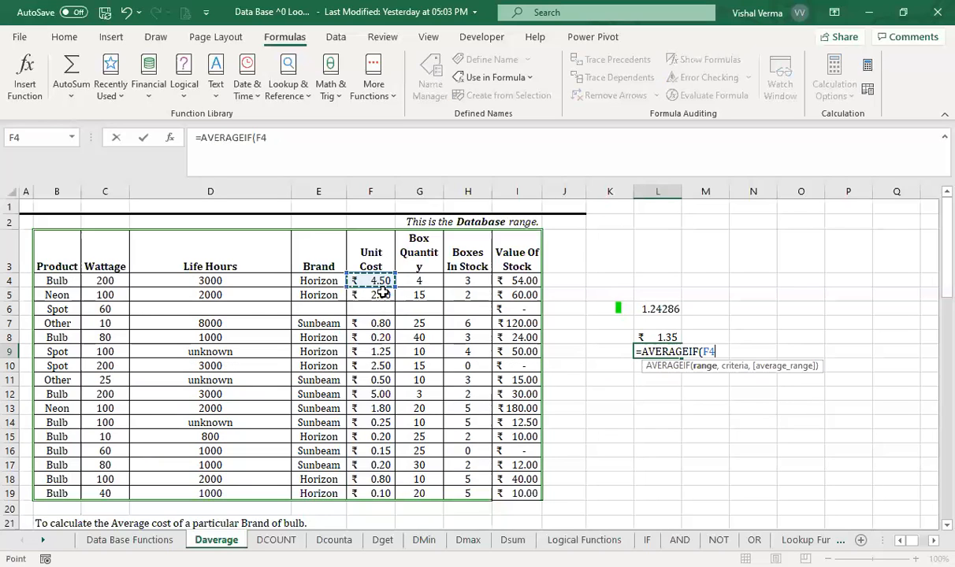
drag(382, 292, 373, 493)
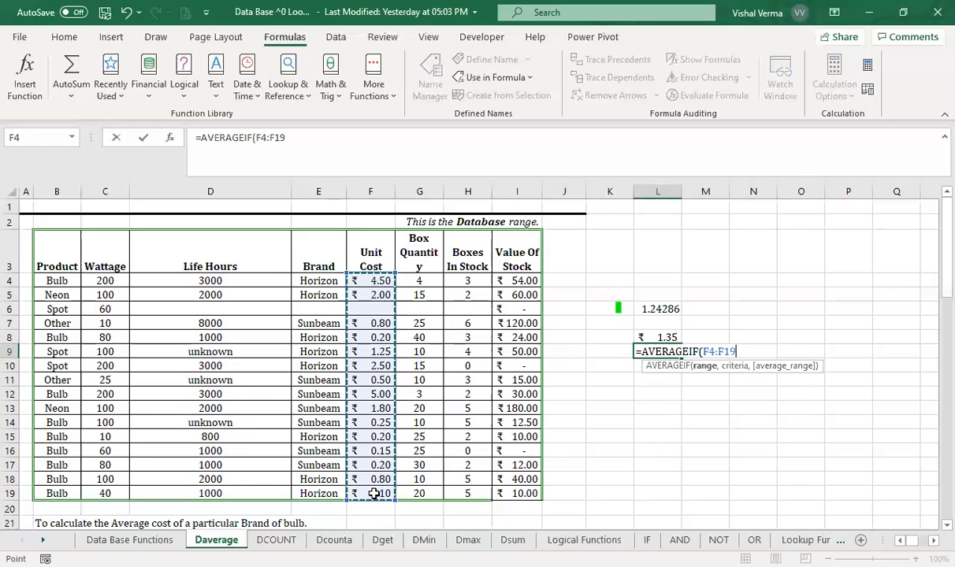
text(,)
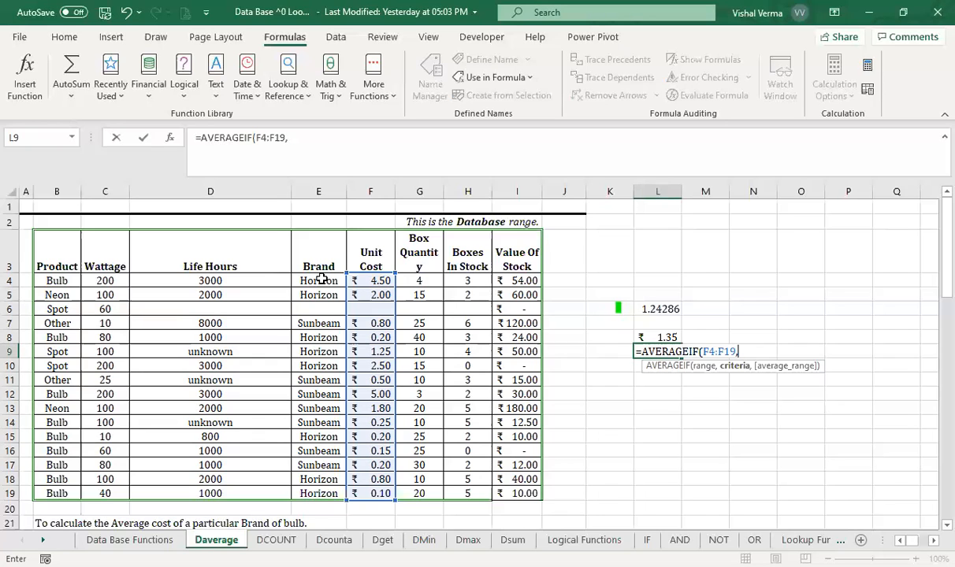
- Clear the AVERAGEIF range in L9 and select the unit costs F4:F19 for it again
key(BackSpace)
key(BackSpace)
key(BackSpace)
key(BackSpace)
key(BackSpace)
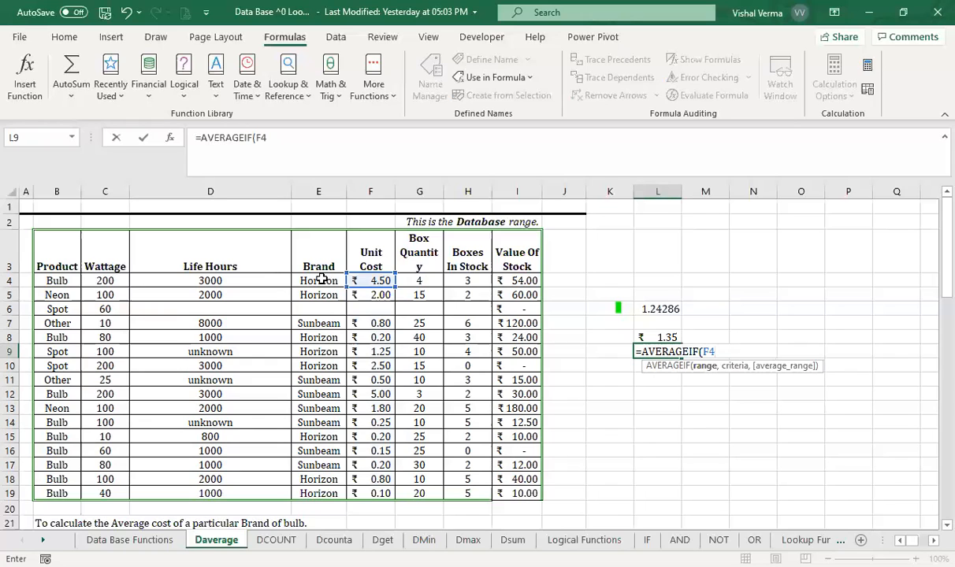
key(BackSpace)
key(BackSpace)
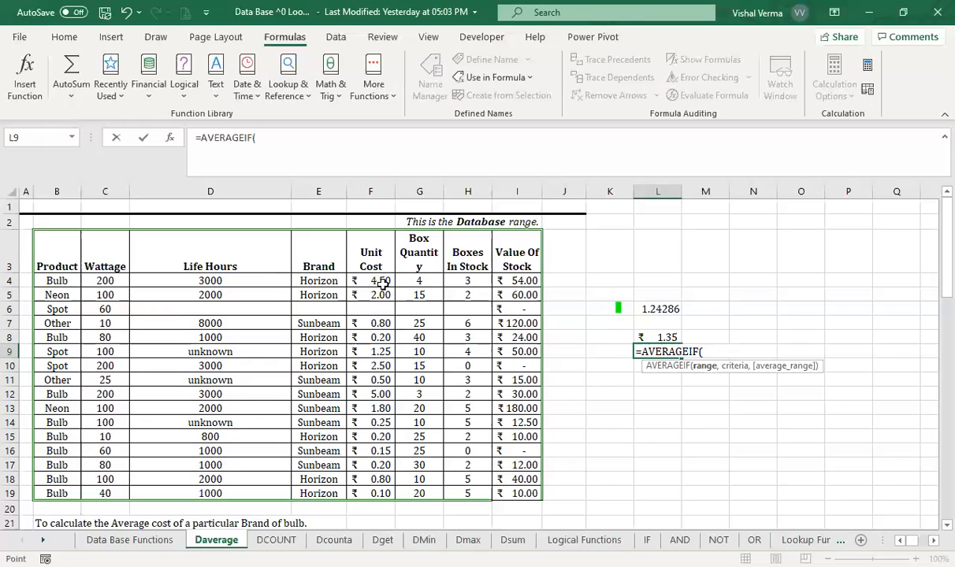
drag(381, 283, 376, 504)
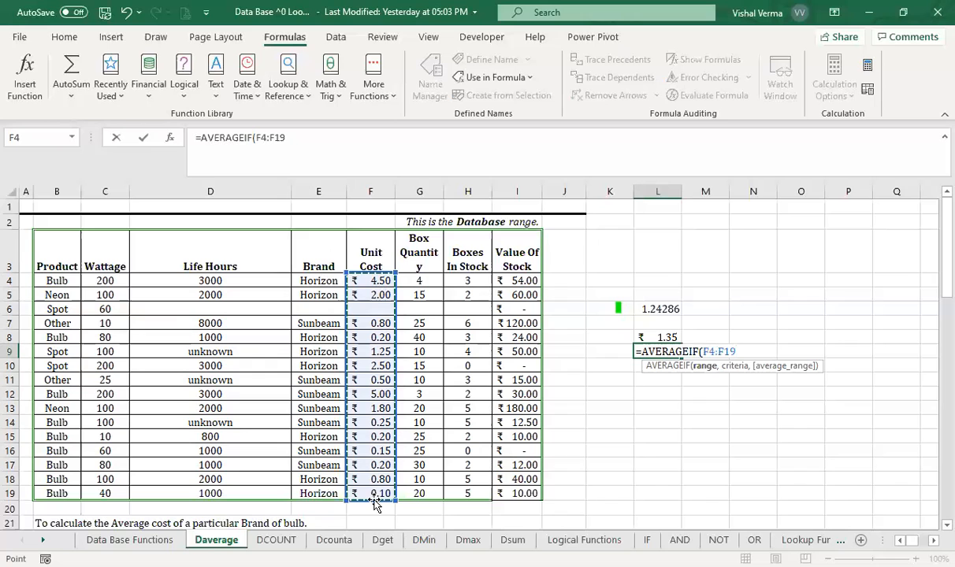
text(,)
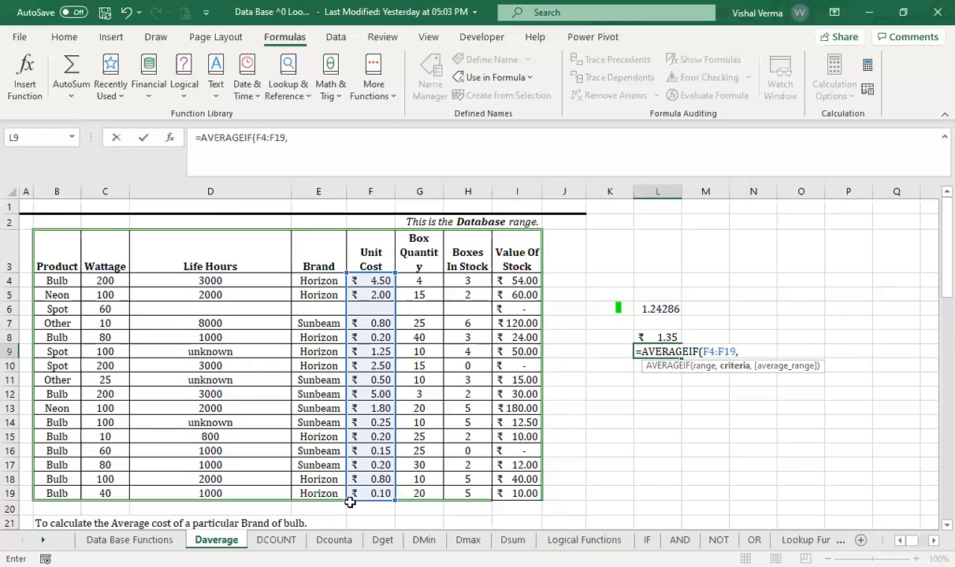
- Try completing the AVERAGEIF formula in L9 with E24 as criteria and the brands E4:E19 as average range
scroll(349, 503, down, 3)
click(325, 409)
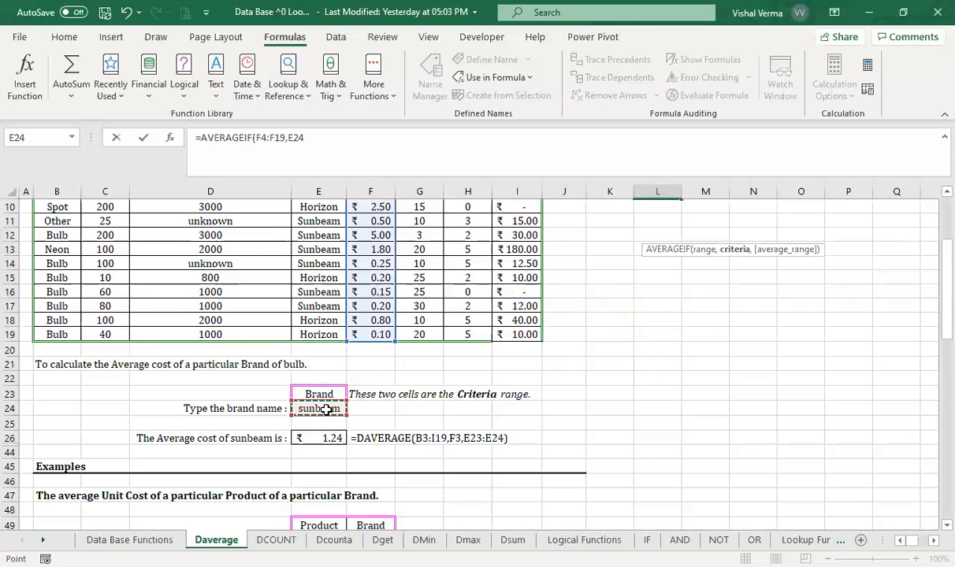
text(,)
scroll(589, 296, up, 2)
scroll(420, 280, up, 1)
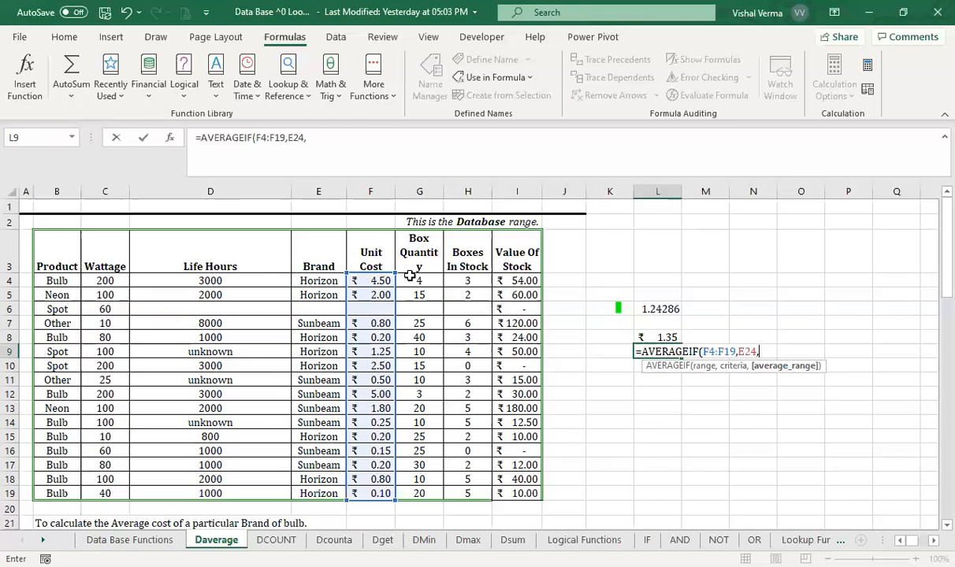
click(315, 280)
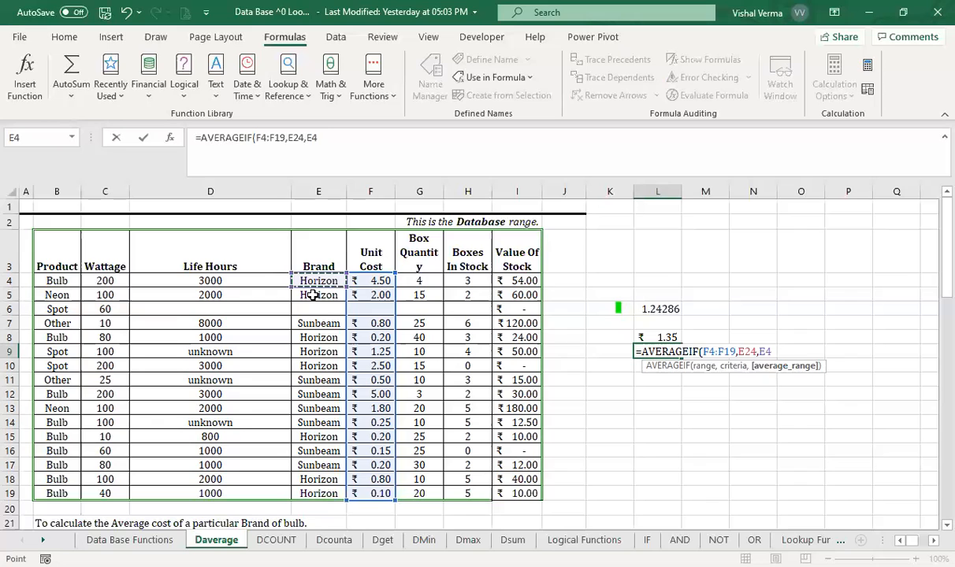
drag(313, 295, 324, 488)
text())
key(Return)
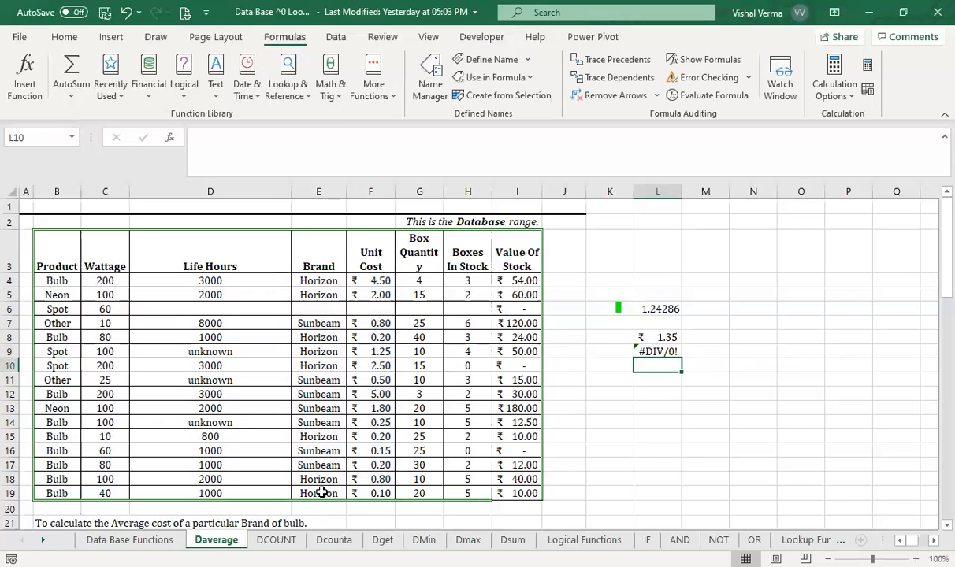
- Replace the formula in L9 with a new AVERAGEIF that uses the brands E4:E19 as the range
click(668, 351)
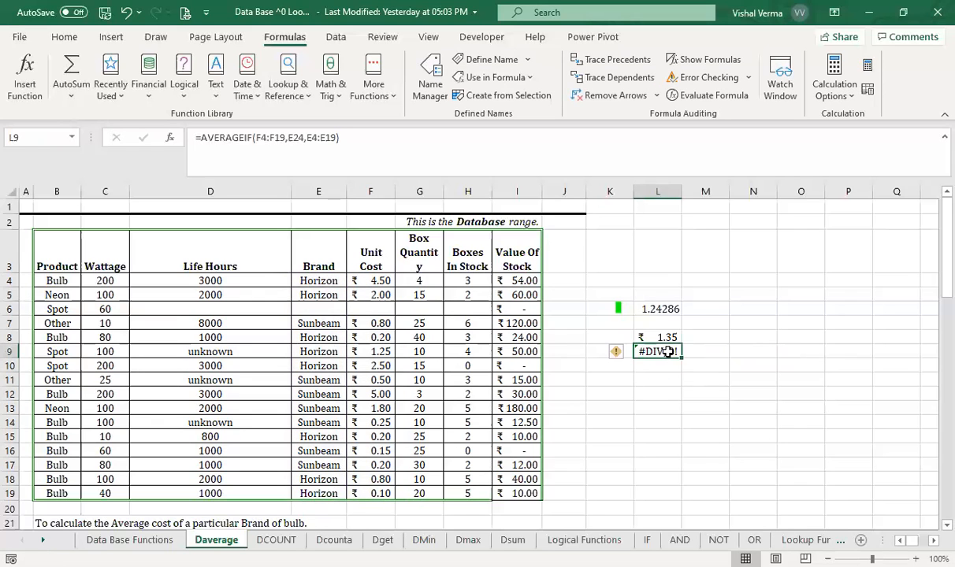
text(=)
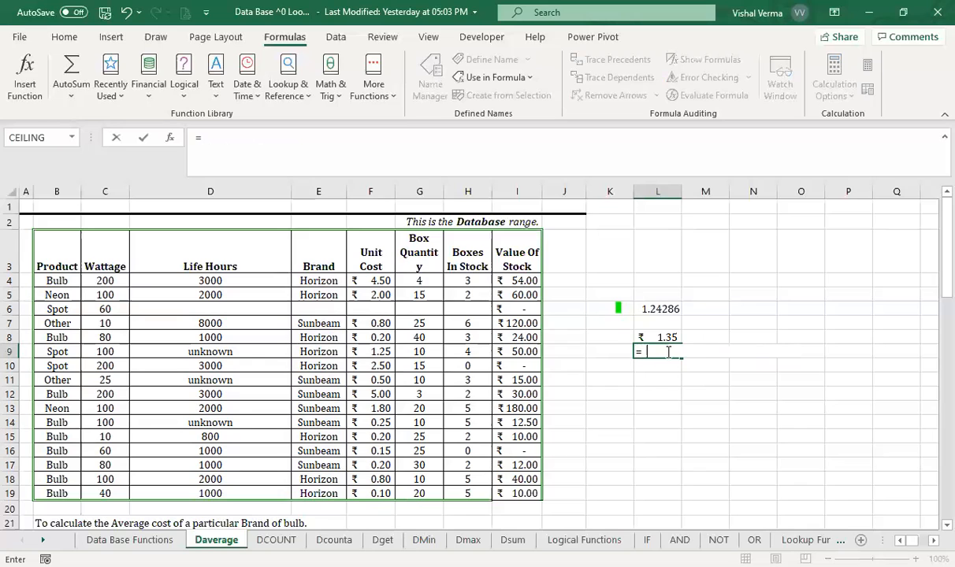
text(avr)
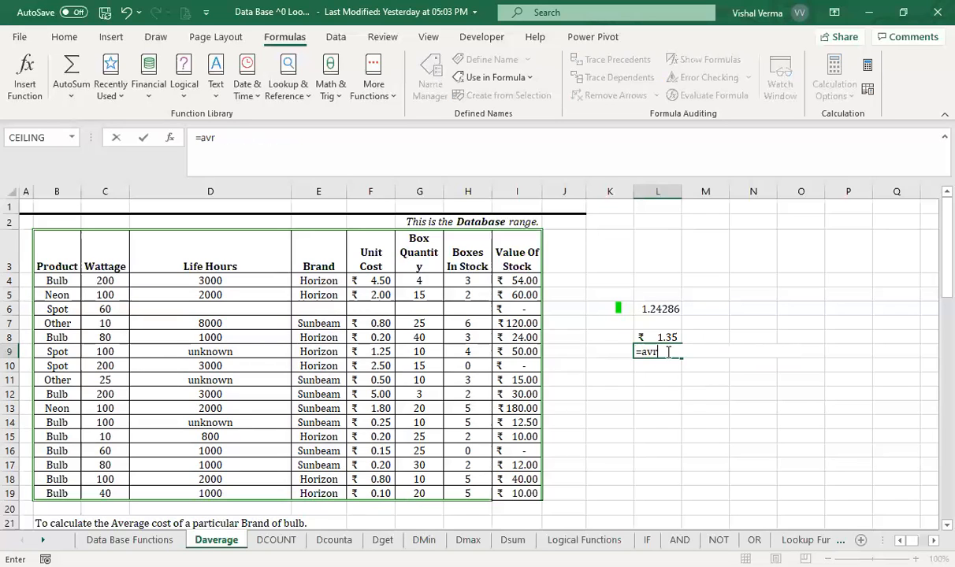
key(BackSpace)
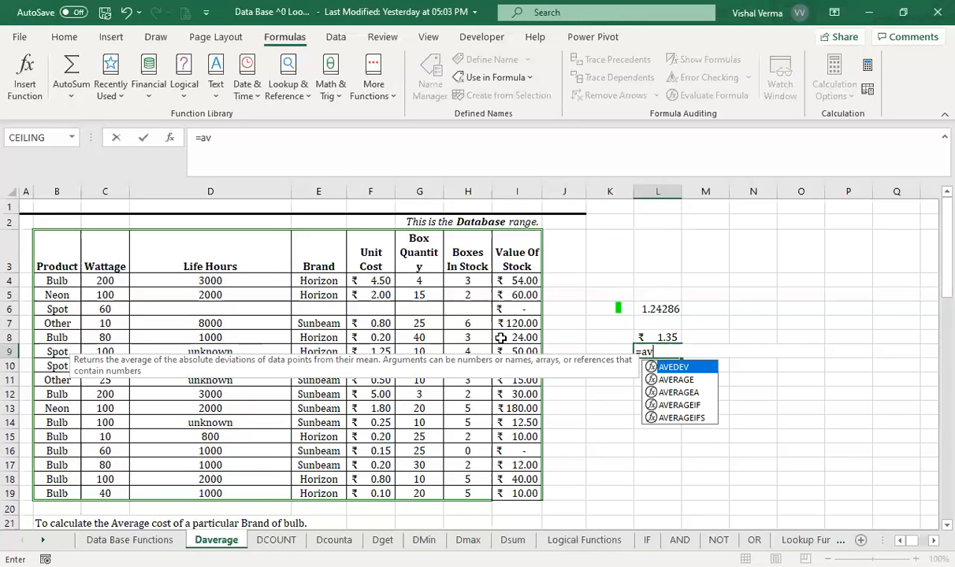
key(Down)
key(Down)
key(Down)
key(Tab)
click(319, 282)
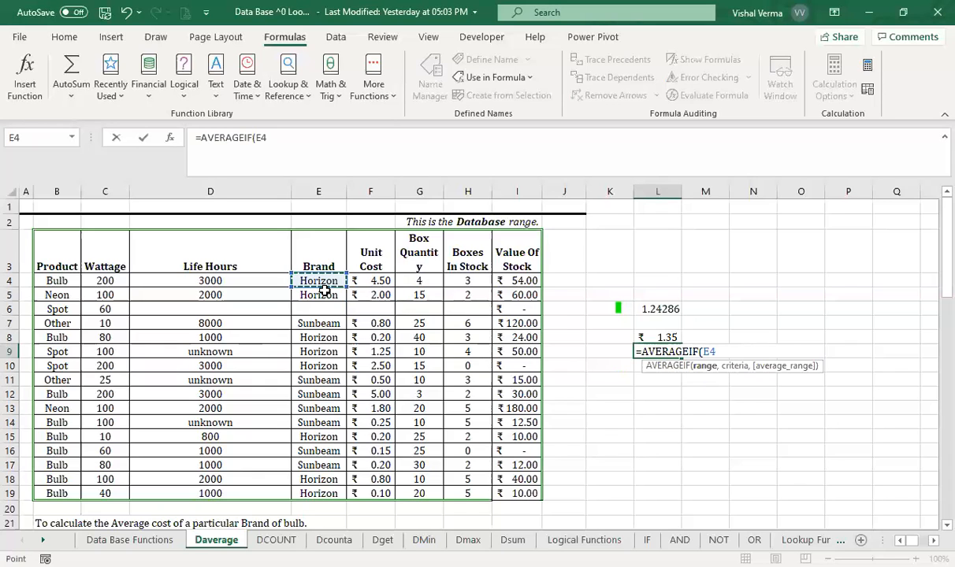
text(:E19,)
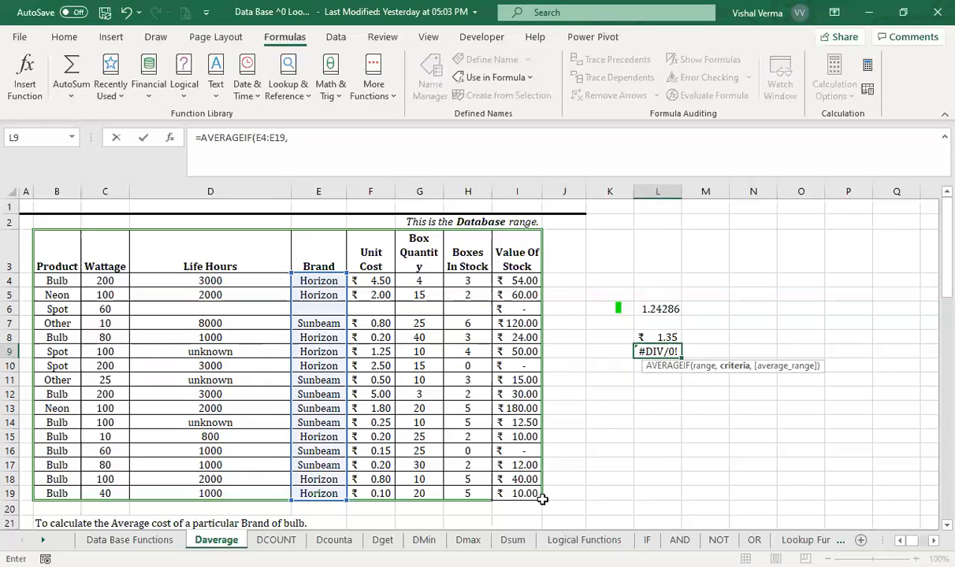
- Complete the AVERAGEIF formula in L9 with E24 as criteria and the unit costs F4:F19 as average range
scroll(542, 500, down, 4)
click(329, 367)
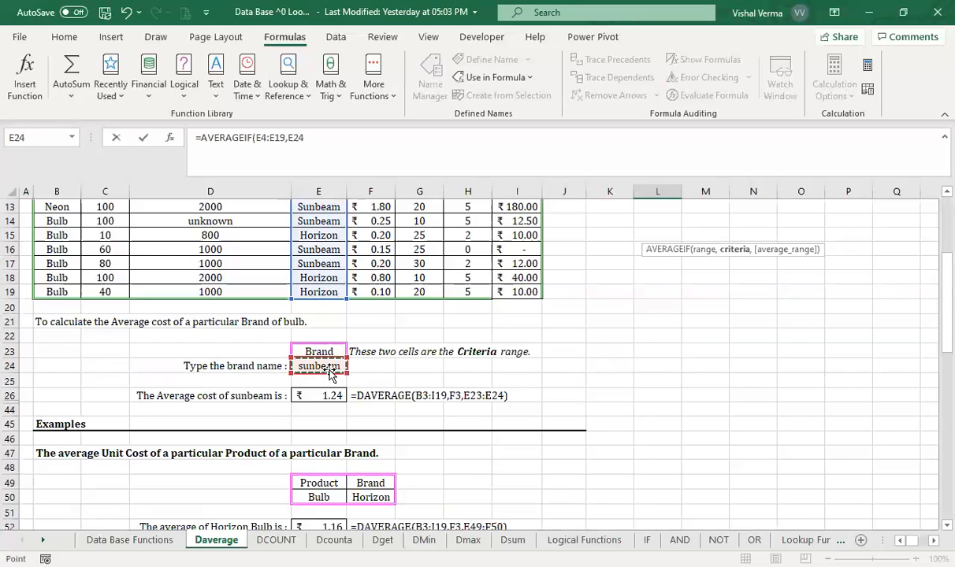
text(,)
scroll(803, 315, up, 4)
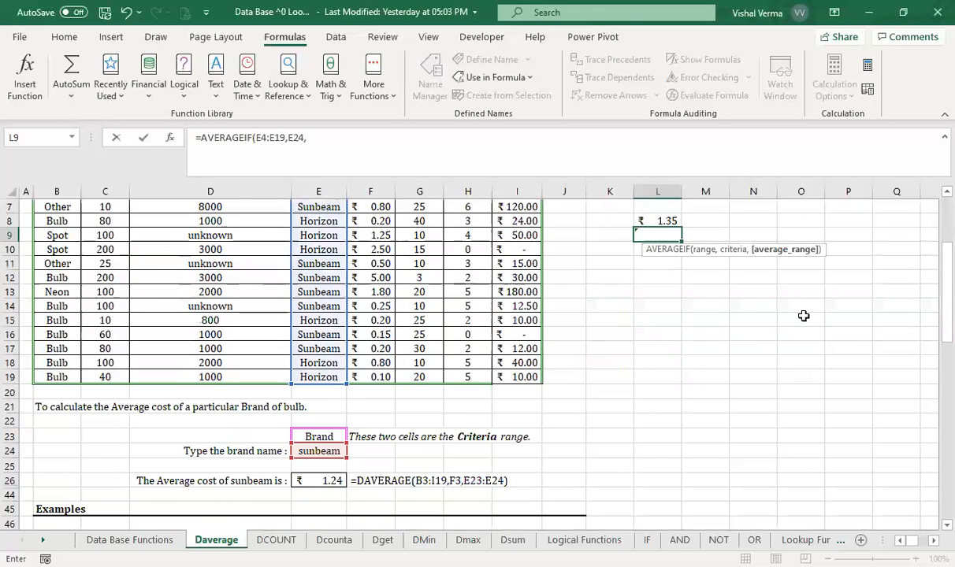
click(379, 282)
drag(384, 290, 377, 492)
key(Return)
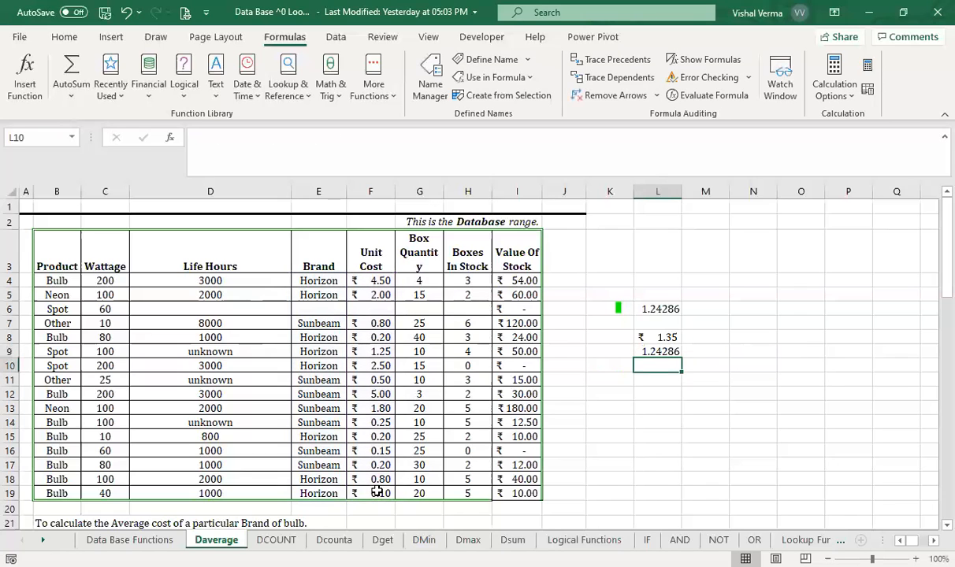
click(677, 351)
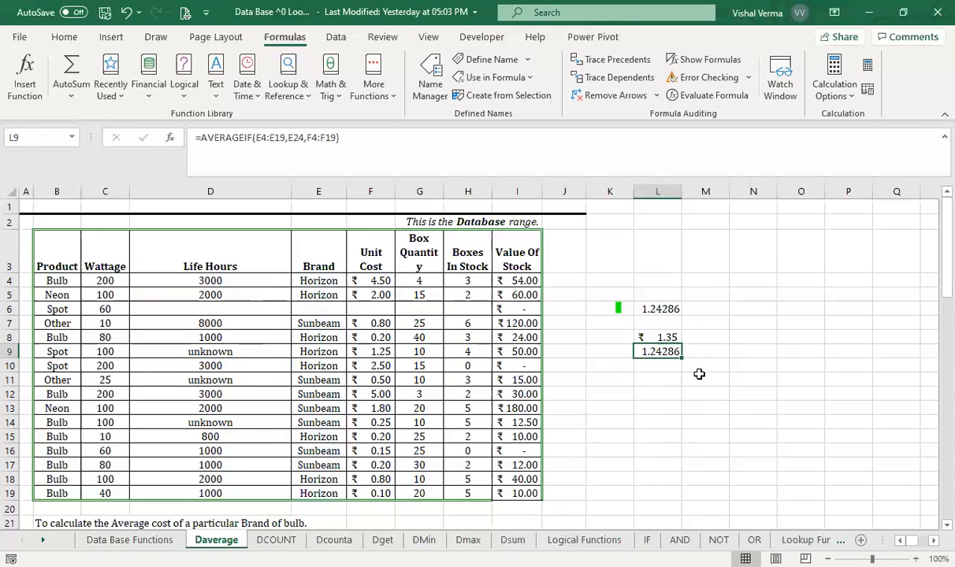
- List the SUM family of functions from a partial formula in N9, and clear the entered function name
click(760, 354)
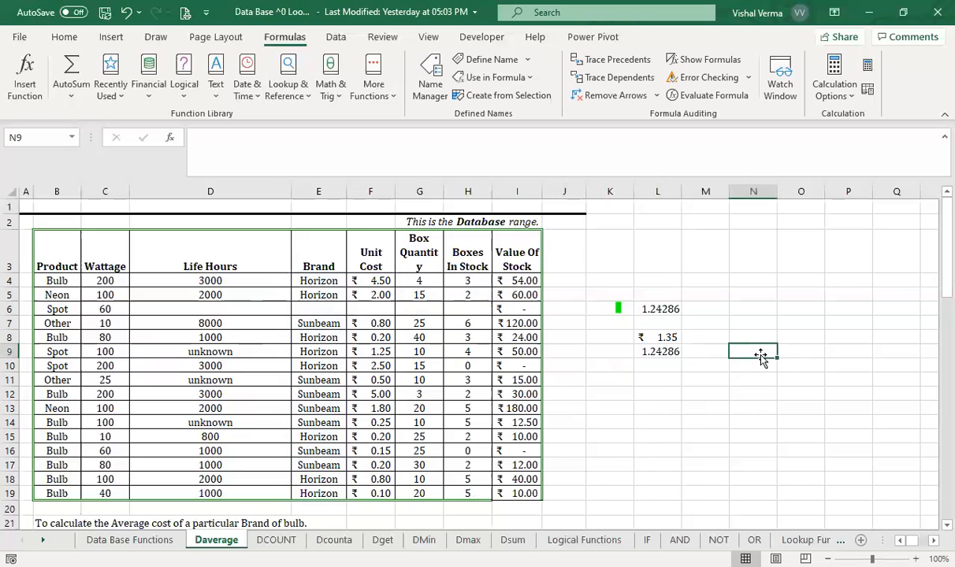
text(=)
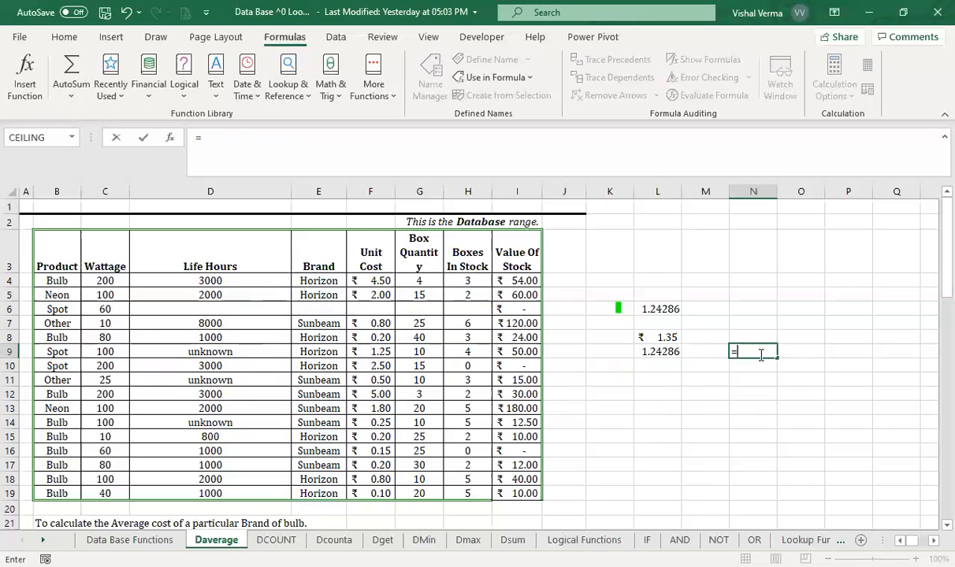
text(sum)
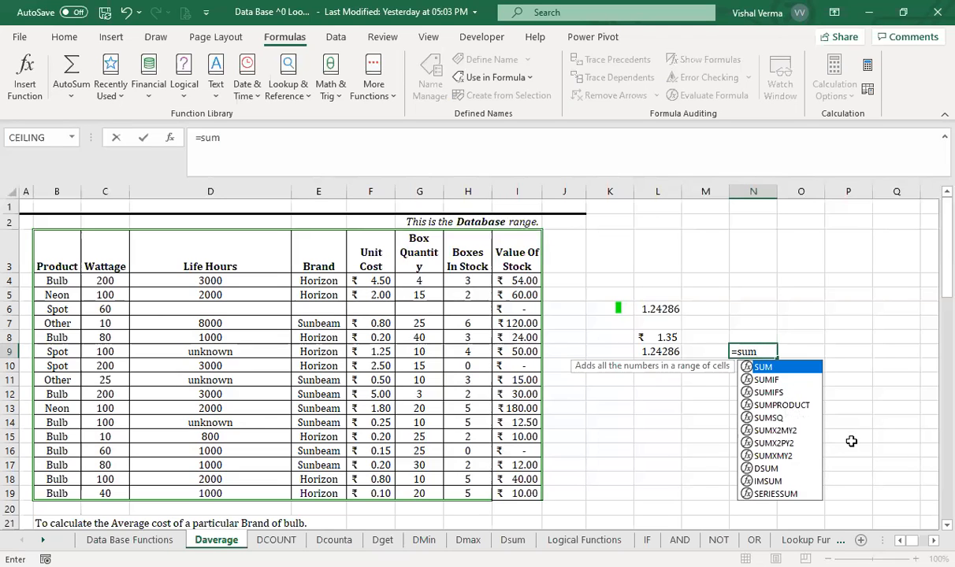
key(BackSpace)
key(BackSpace)
key(BackSpace)
- Review the descriptions of AVERAGE, AVERAGEA, AVERAGEIF and AVERAGEIFS in the function suggestions for N9, and leave the cell
text(av)
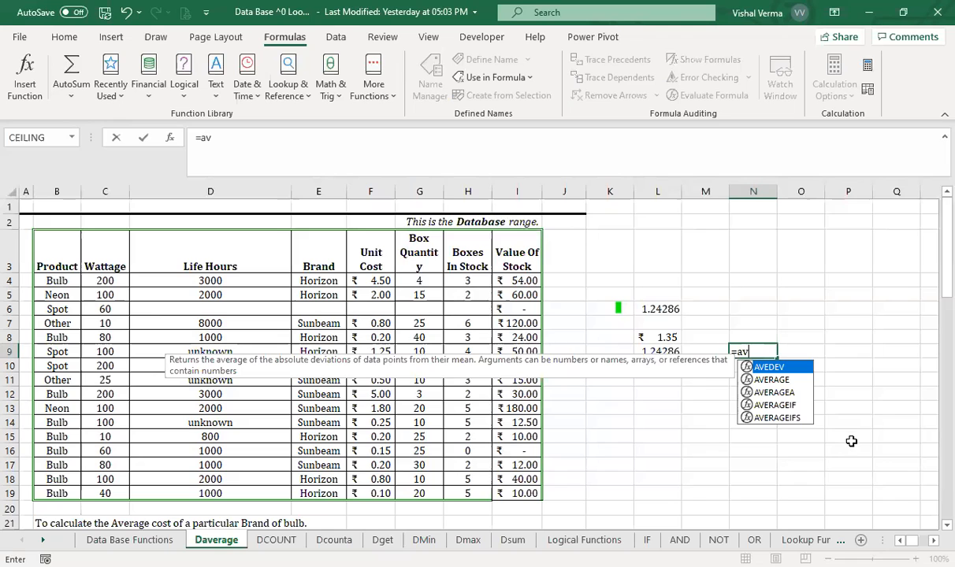
key(Down)
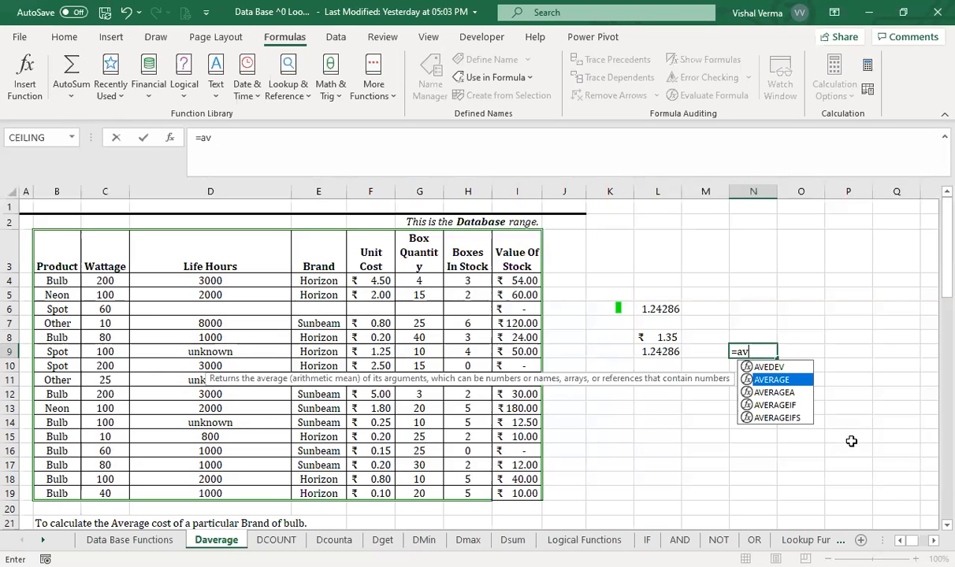
key(Down)
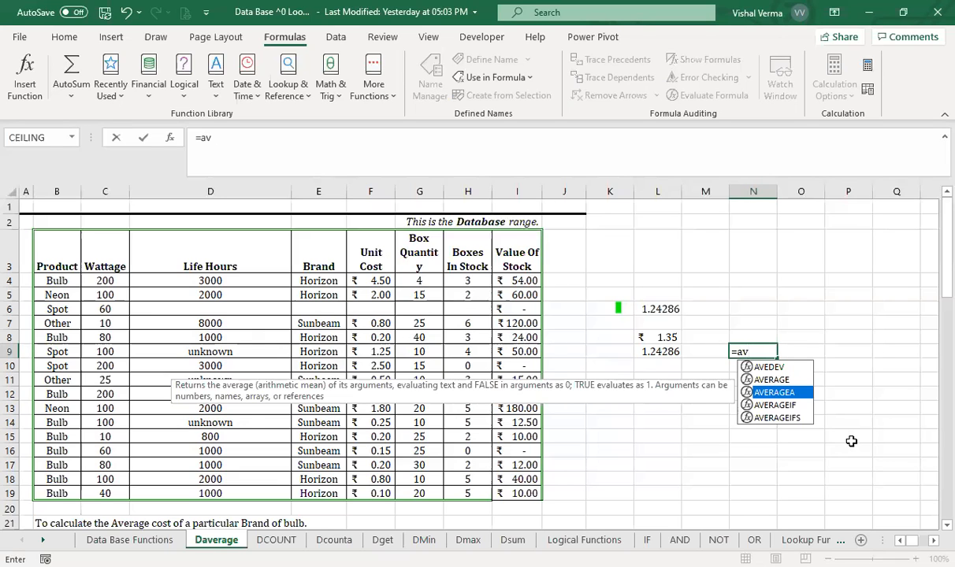
key(Down)
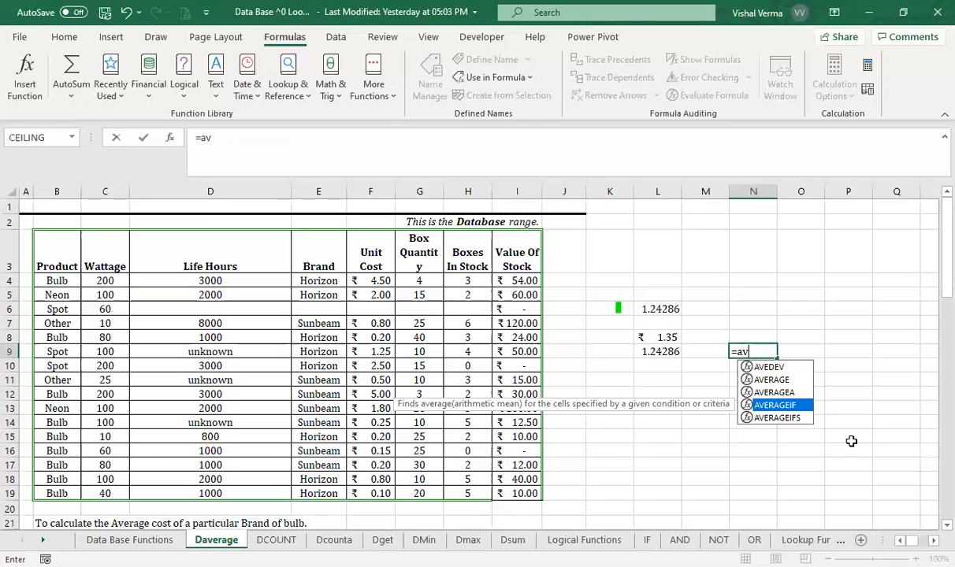
key(Down)
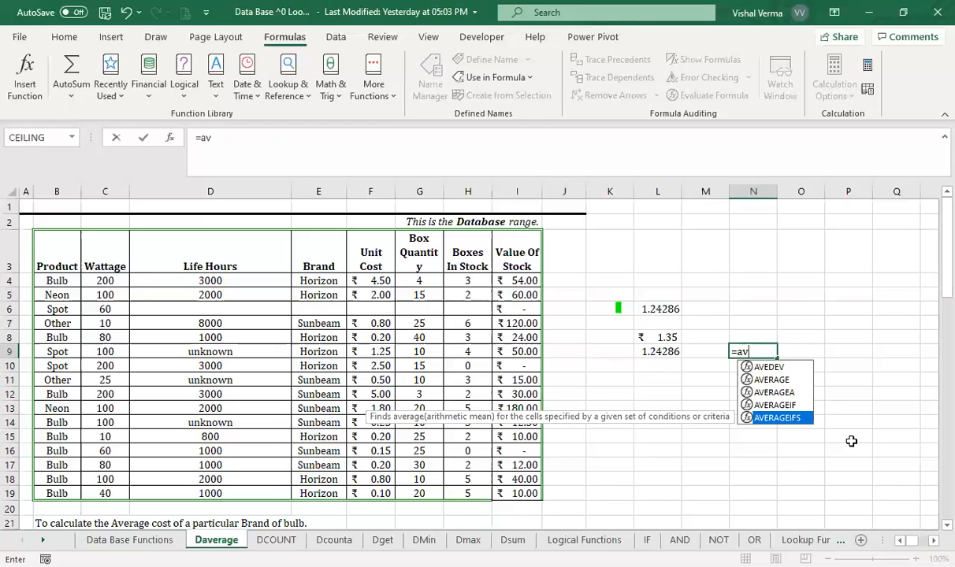
key(Escape)
click(851, 441)
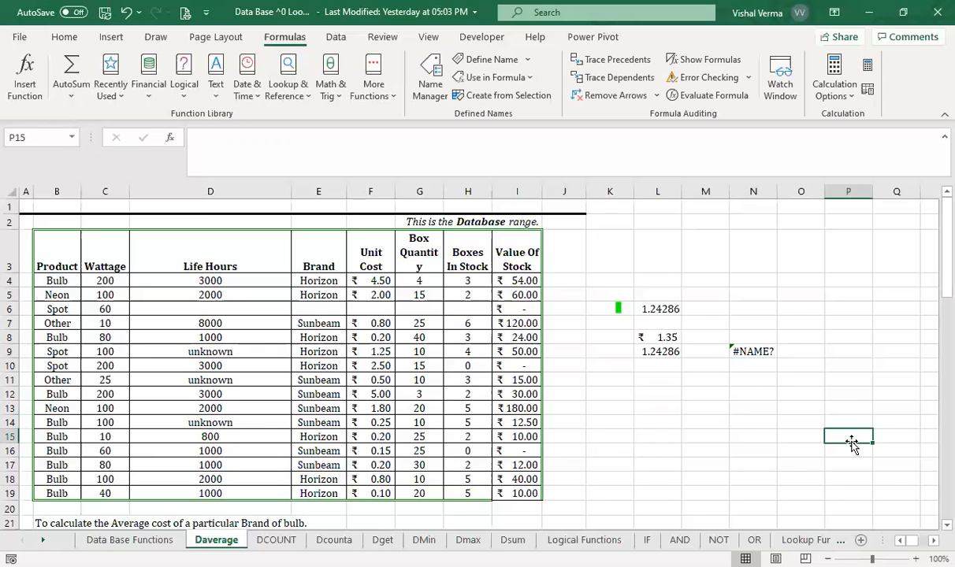
click(753, 451)
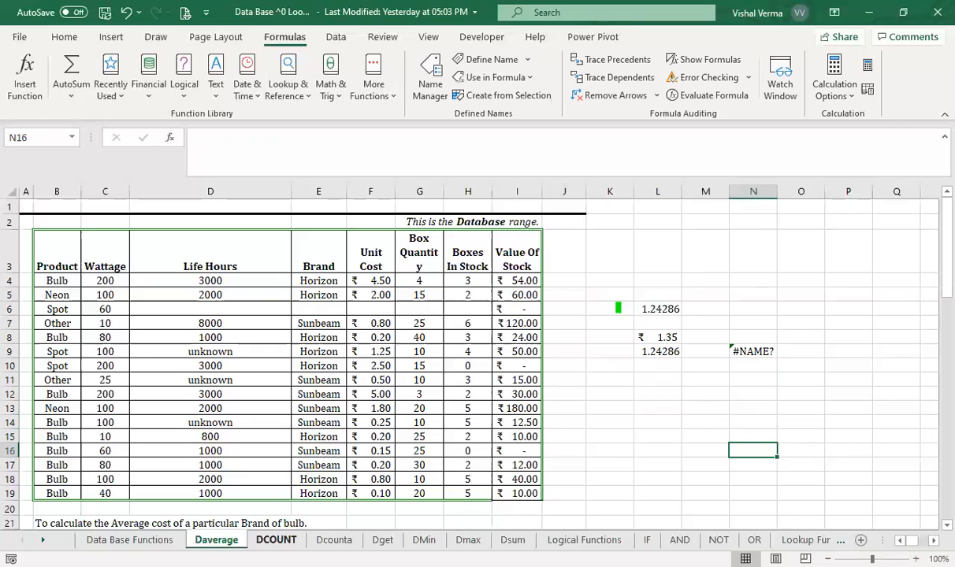
- Switch to the DCOUNT sheet and look over its database table, criteria range and example formula
key(ctrl+Page_Down)
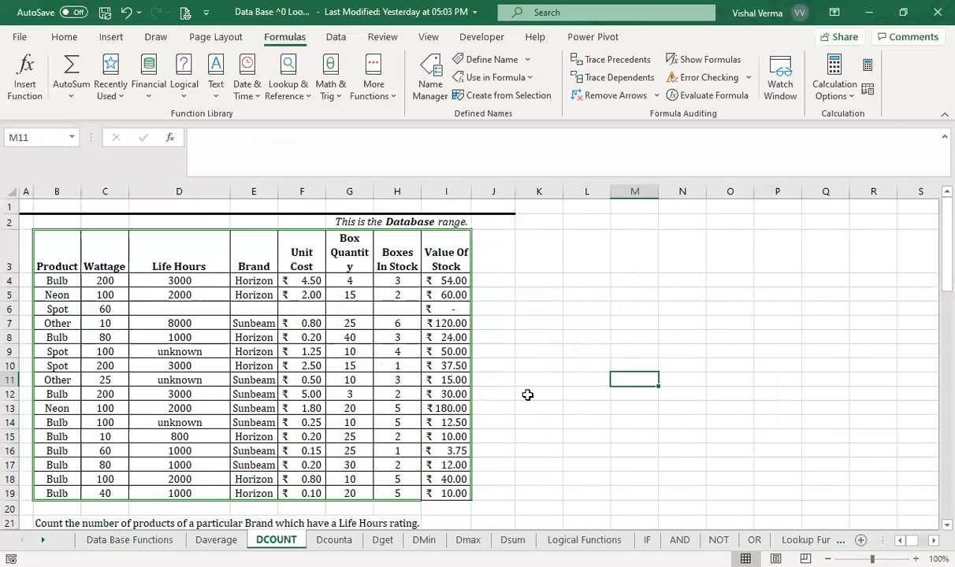
scroll(527, 395, down, 3)
scroll(527, 395, up, 2)
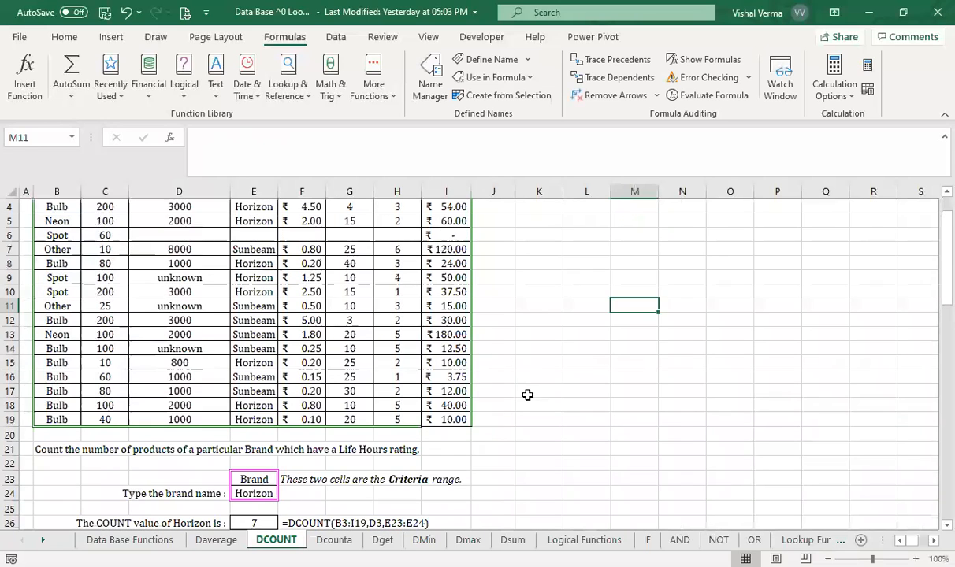
- Start a DCOUNT formula in K23 with the table range B3:I19 as the database
scroll(528, 395, right, 3)
scroll(527, 395, up, 1)
scroll(527, 394, left, 3)
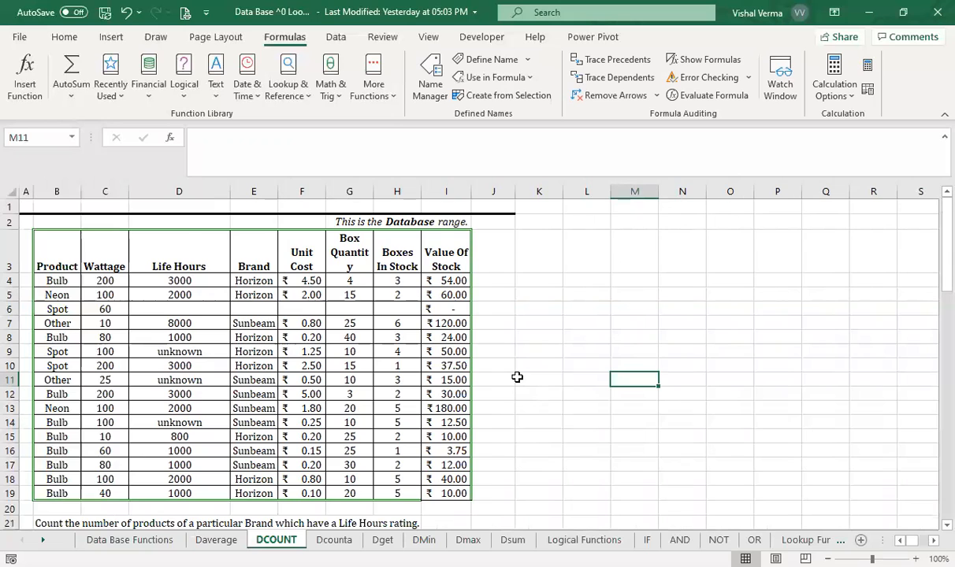
scroll(517, 378, down, 1)
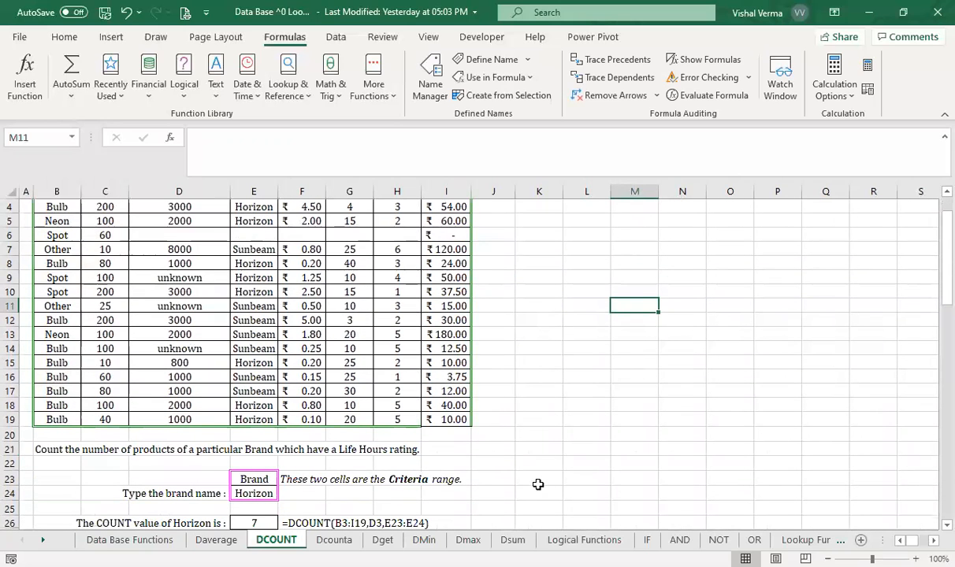
click(538, 482)
text(=)
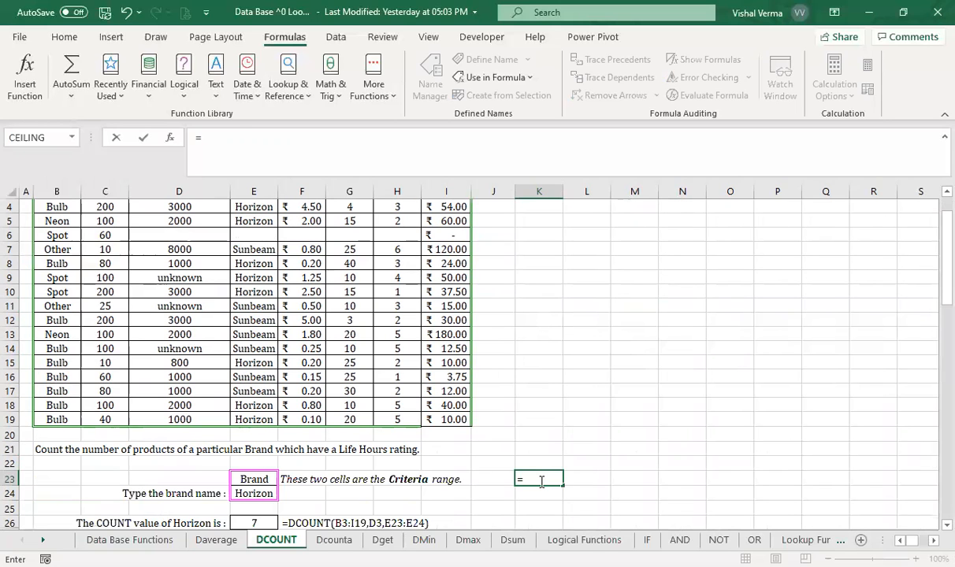
text(DCOUNT()
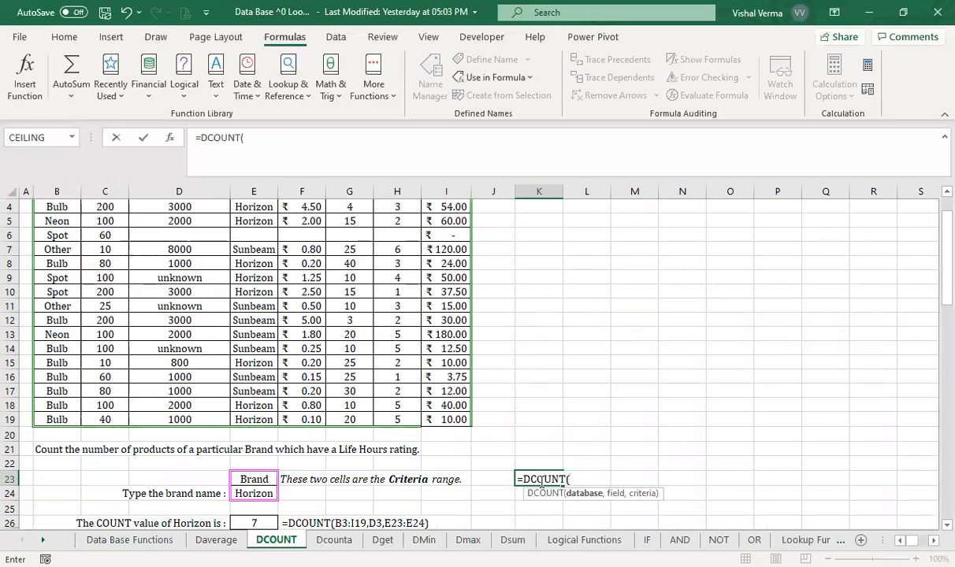
scroll(619, 379, up, 1)
click(60, 245)
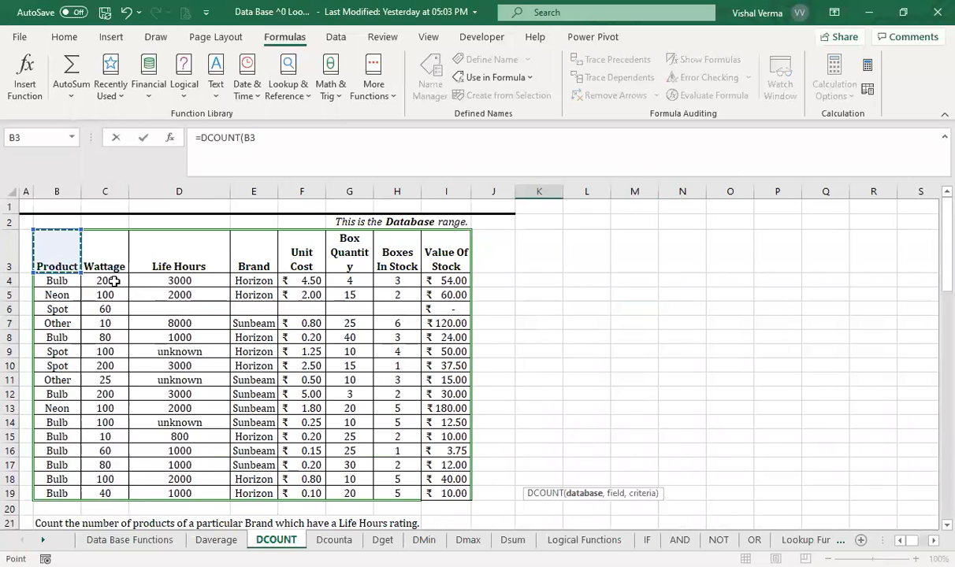
shift+click(449, 493)
text(,)
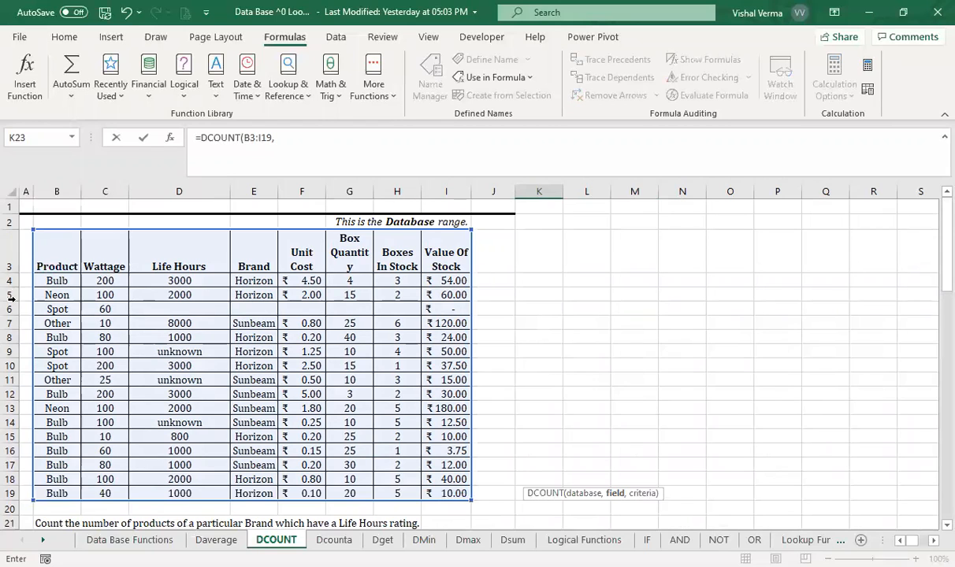
- Complete the DCOUNT formula in K23 with C3:C4 as the field and E23:E24 as the criteria
click(112, 246)
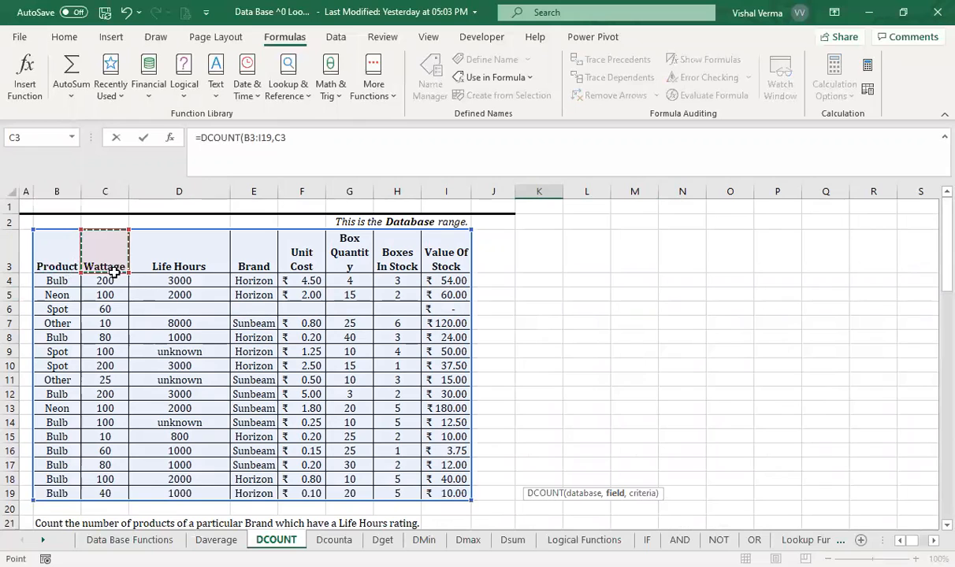
shift+click(106, 279)
text(,)
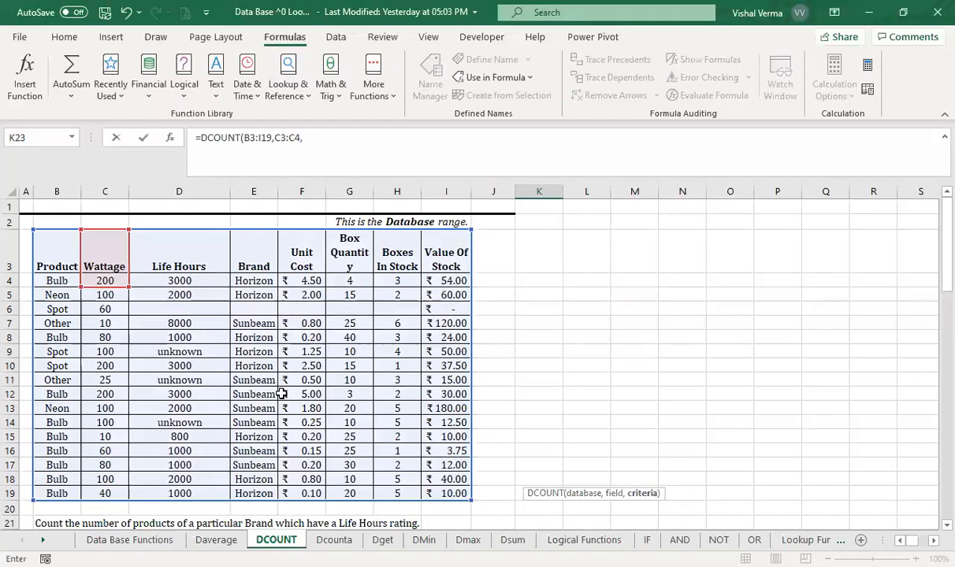
scroll(575, 391, down, 5)
drag(253, 309, 263, 319)
text())
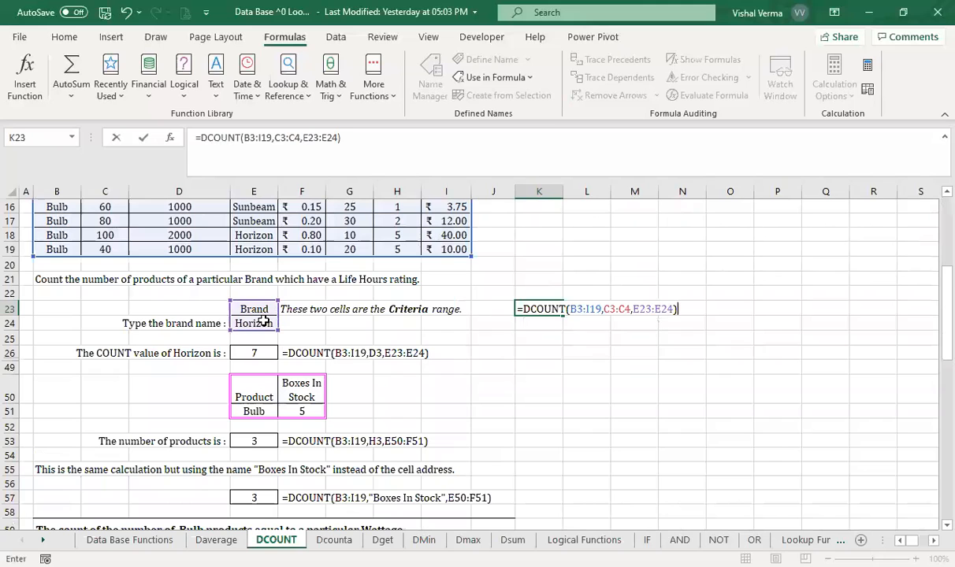
key(Return)
click(552, 308)
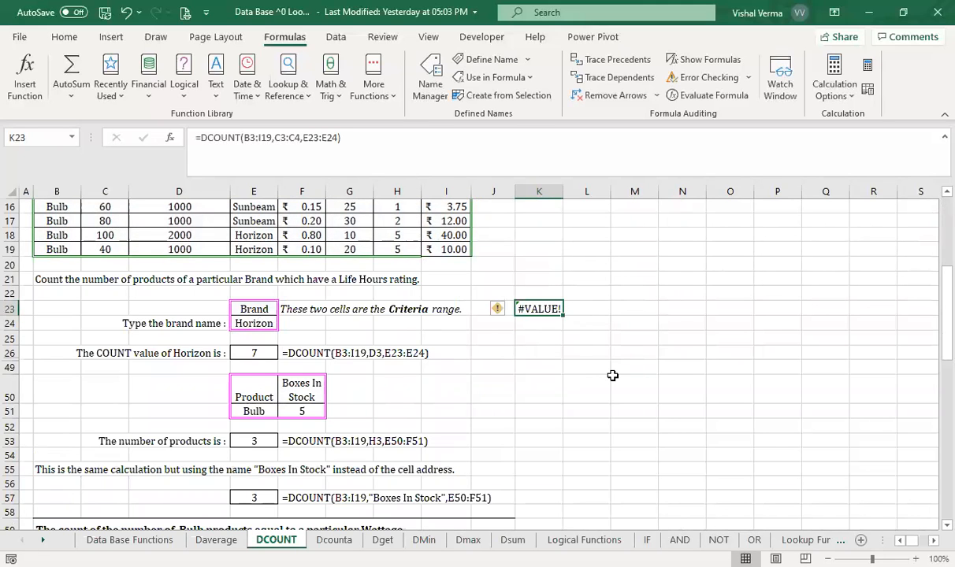
- Correct the field argument of the DCOUNT formula in K23 to the single Wattage header cell C3
scroll(612, 375, up, 5)
scroll(612, 375, down, 1)
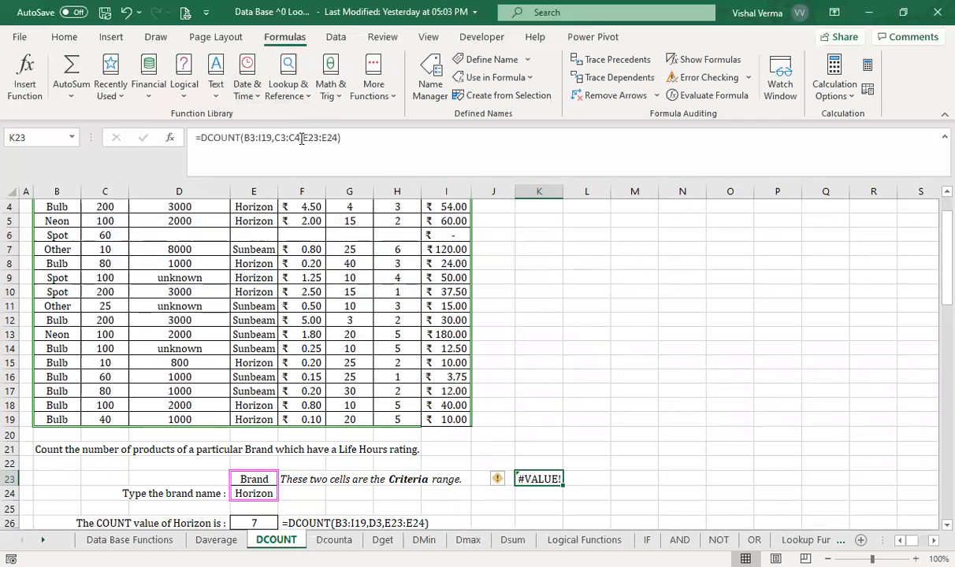
click(301, 138)
key(BackSpace)
key(BackSpace)
key(BackSpace)
key(Return)
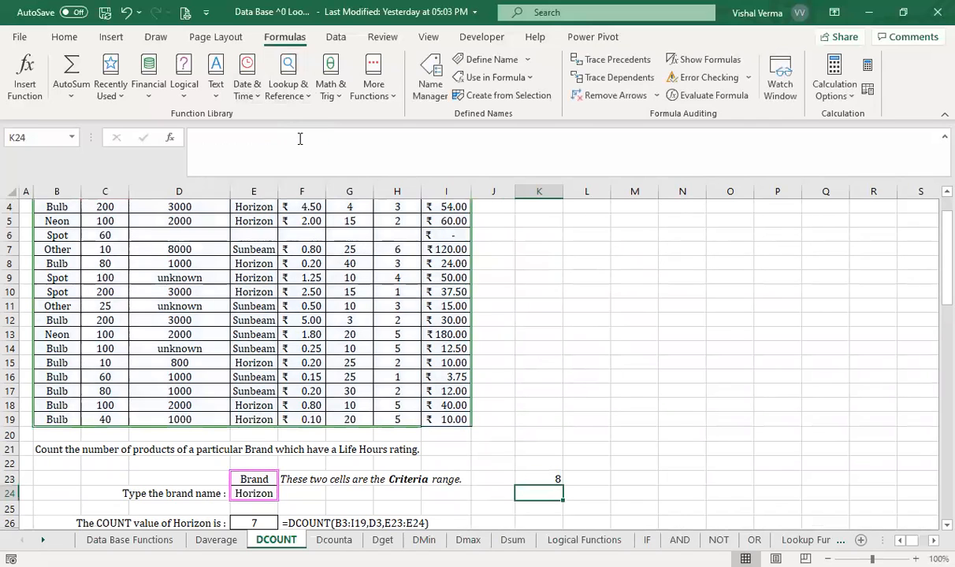
click(549, 479)
- Go through the Horizon entries in the table's Brand column to verify the DCOUNT result in K23
scroll(543, 478, up, 1)
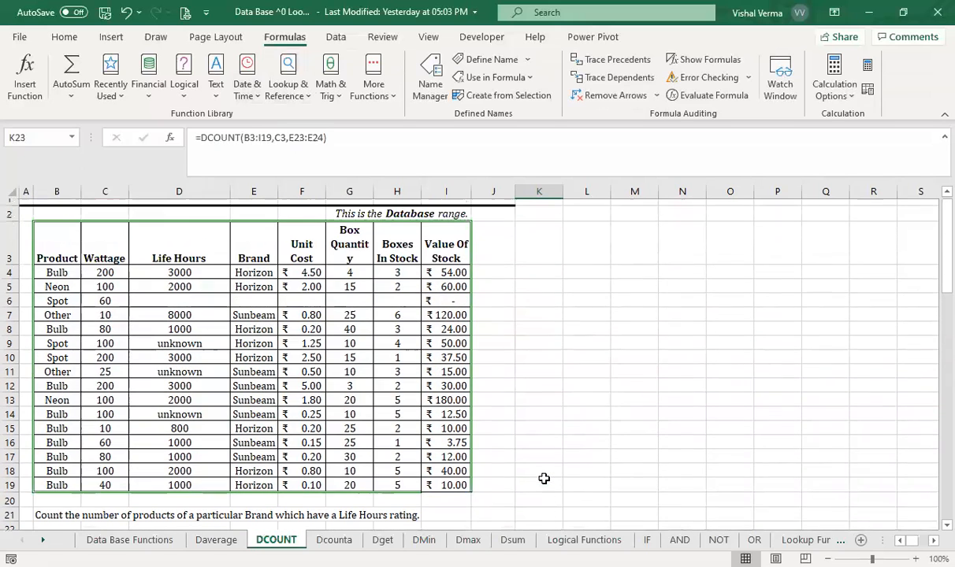
scroll(543, 479, up, 1)
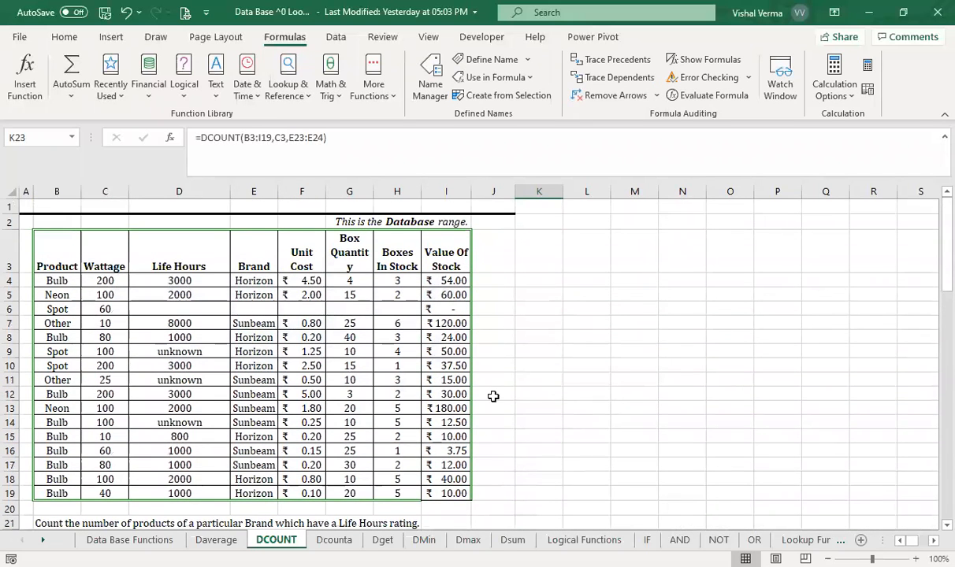
scroll(494, 396, down, 6)
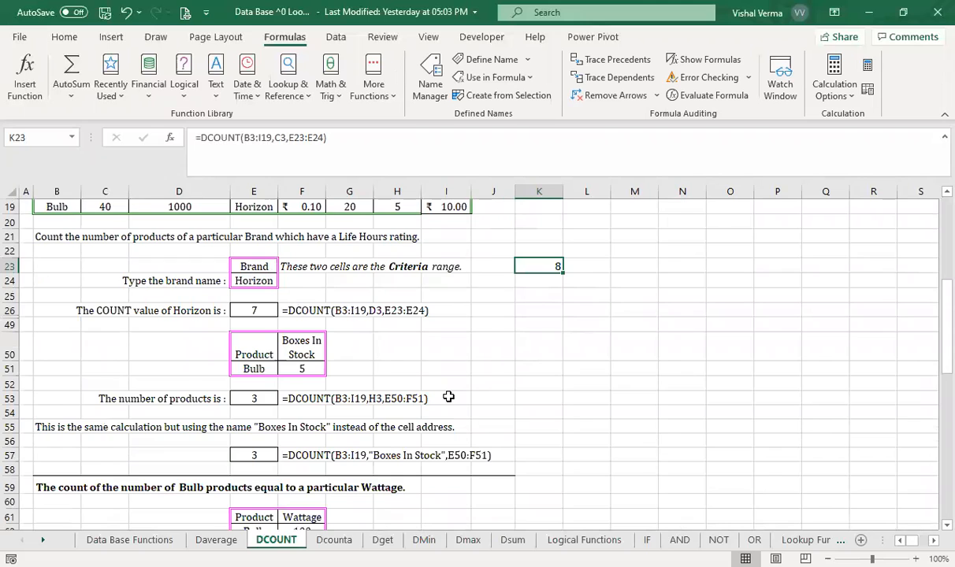
scroll(448, 396, up, 6)
click(256, 280)
click(260, 292)
click(260, 337)
click(259, 351)
click(259, 365)
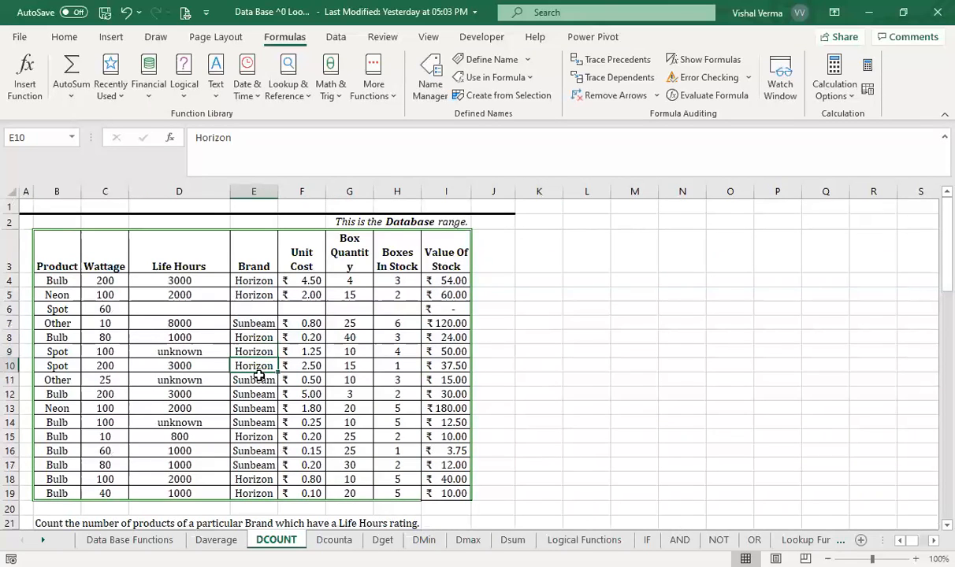
click(254, 437)
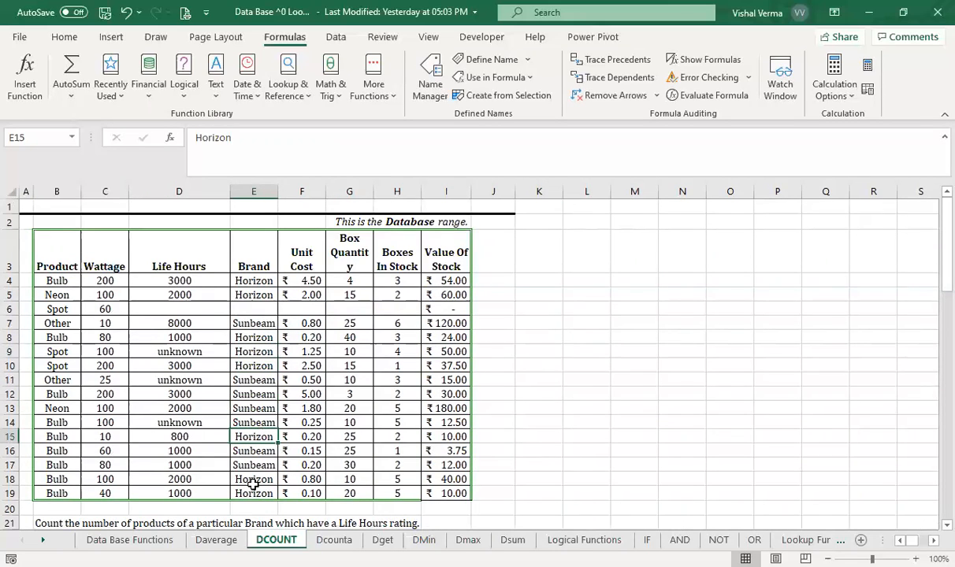
click(254, 494)
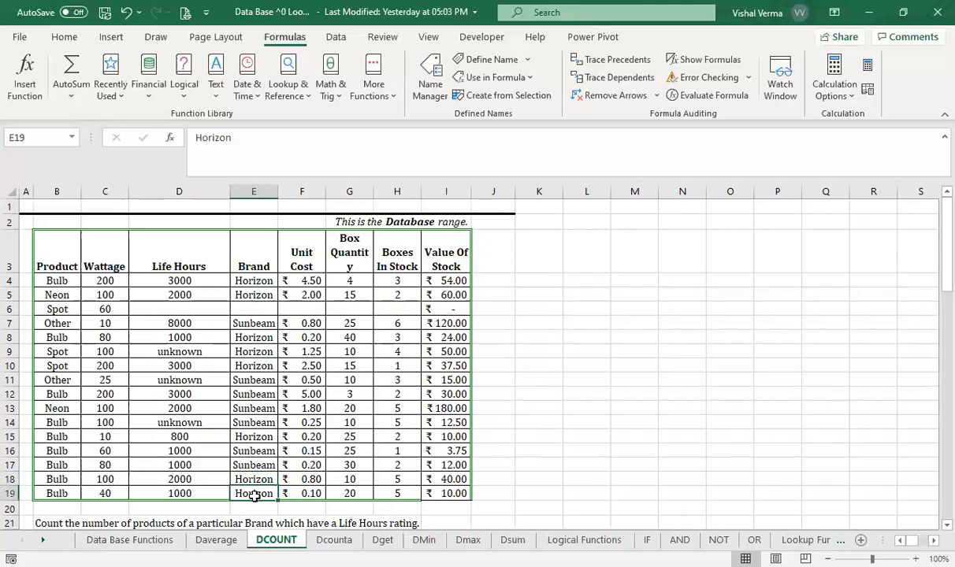
click(725, 454)
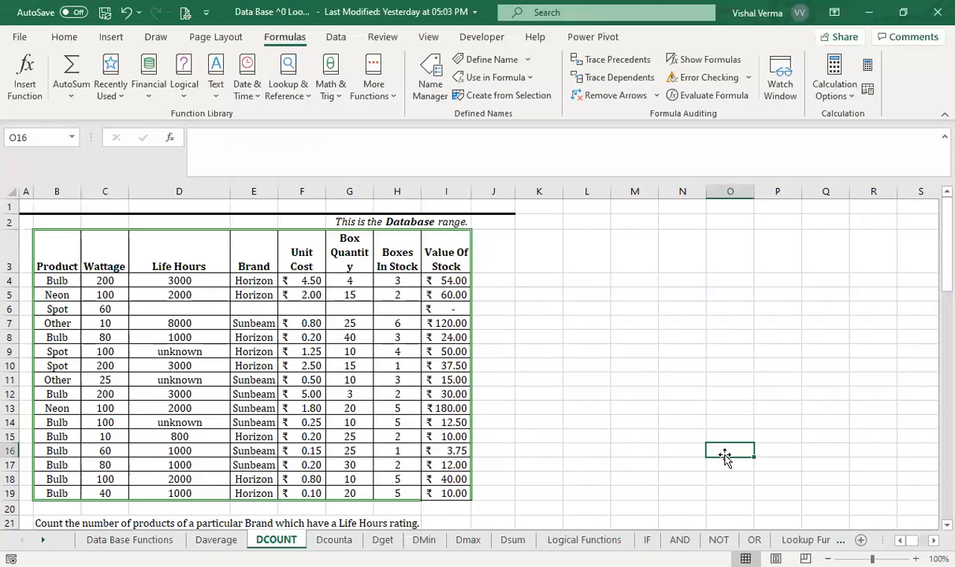
- Start a DCOUNTA formula in K24 with the table range B3:I19 as the database
scroll(725, 455, down, 3)
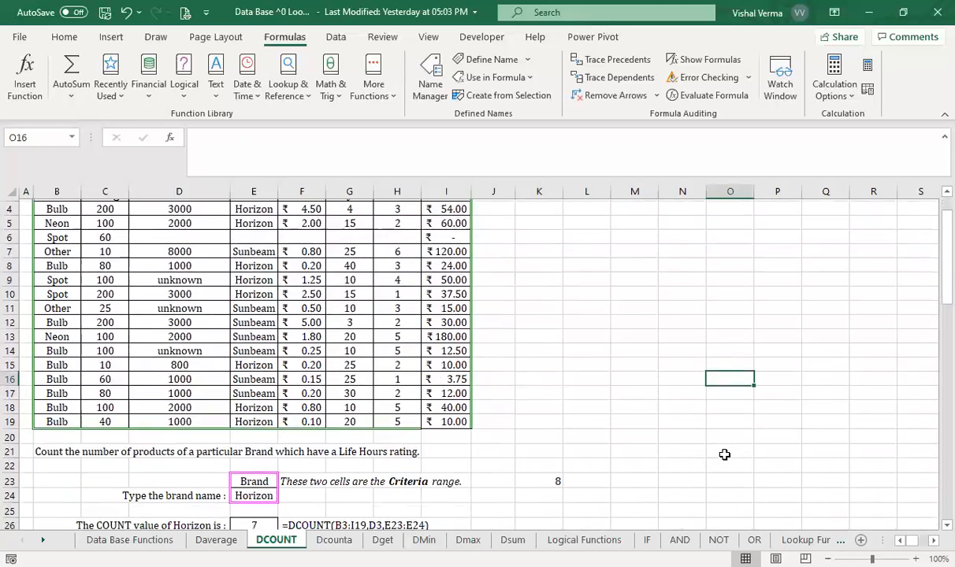
click(539, 410)
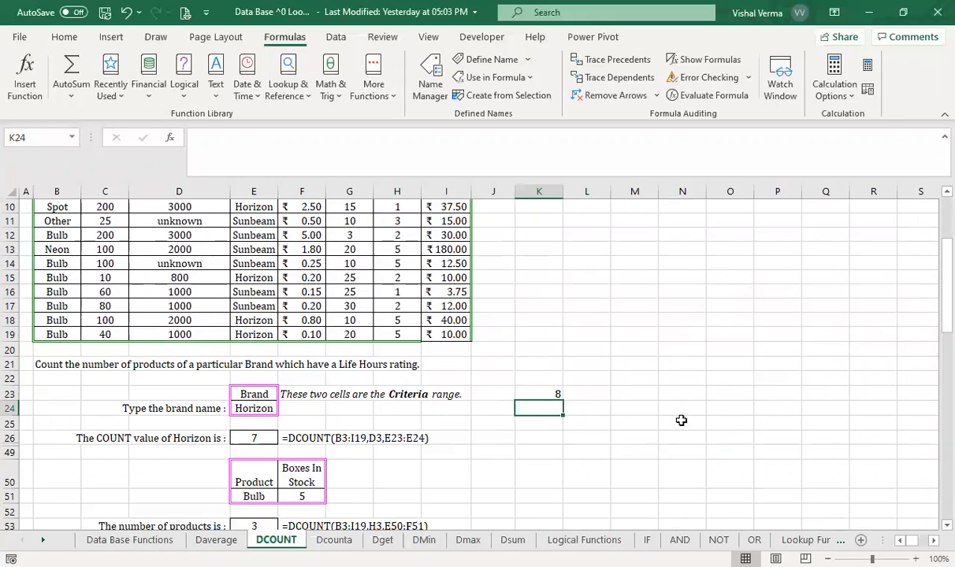
text(=)
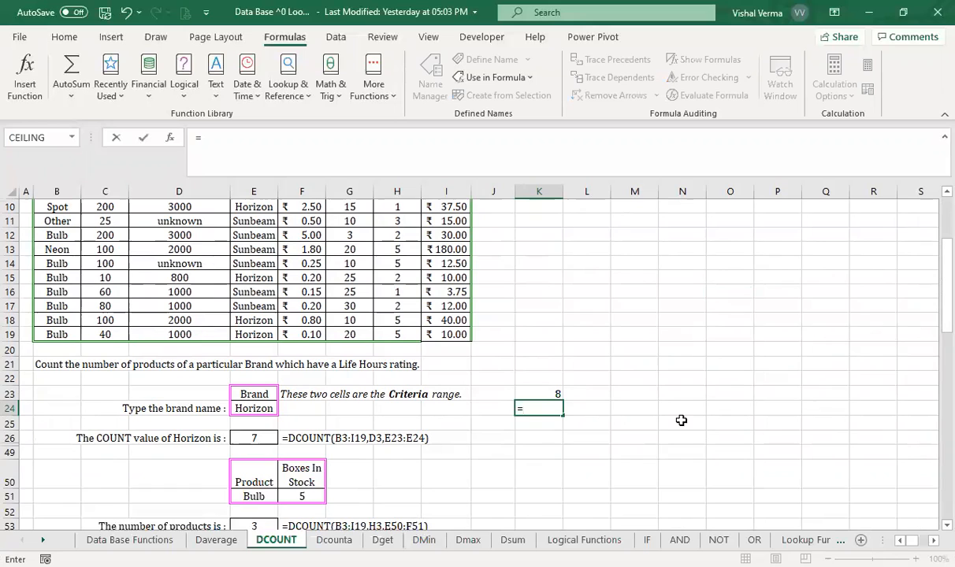
text(coun)
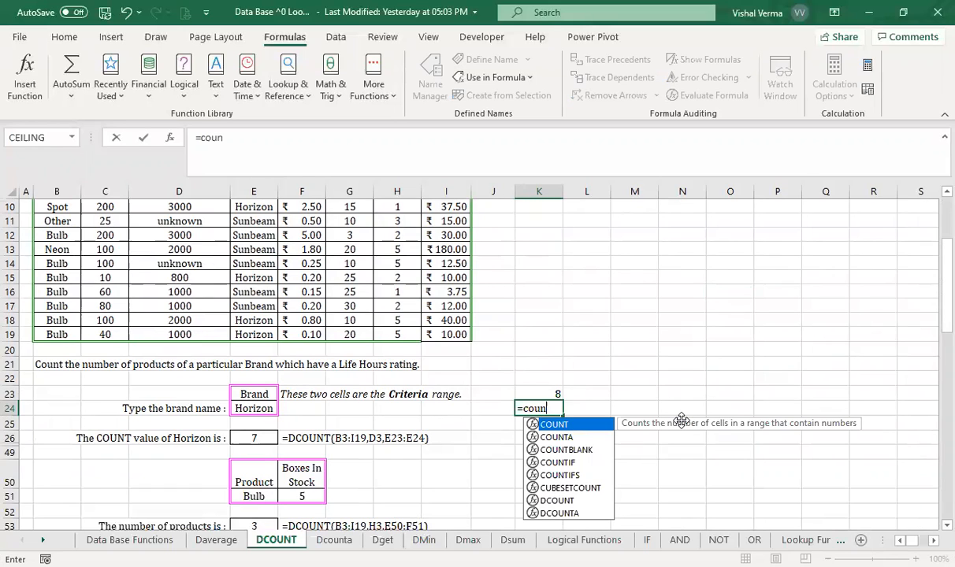
key(Down)
key(Tab)
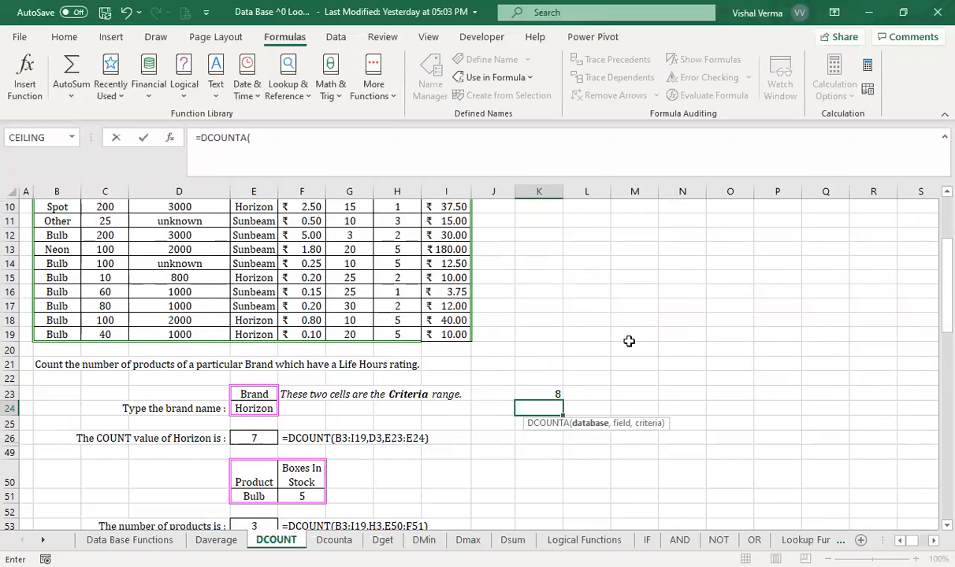
scroll(181, 276, up, 3)
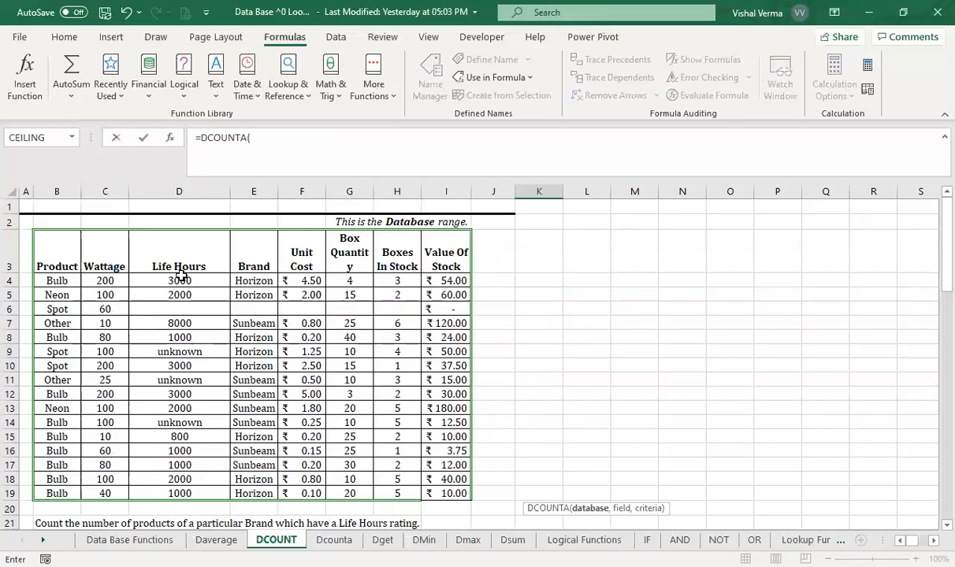
click(75, 258)
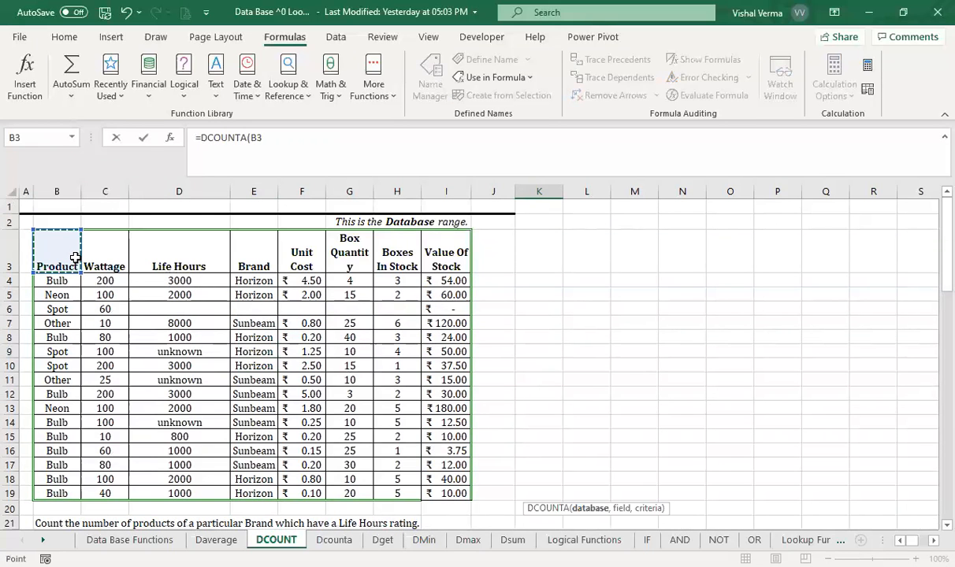
drag(75, 257, 453, 492)
text(,)
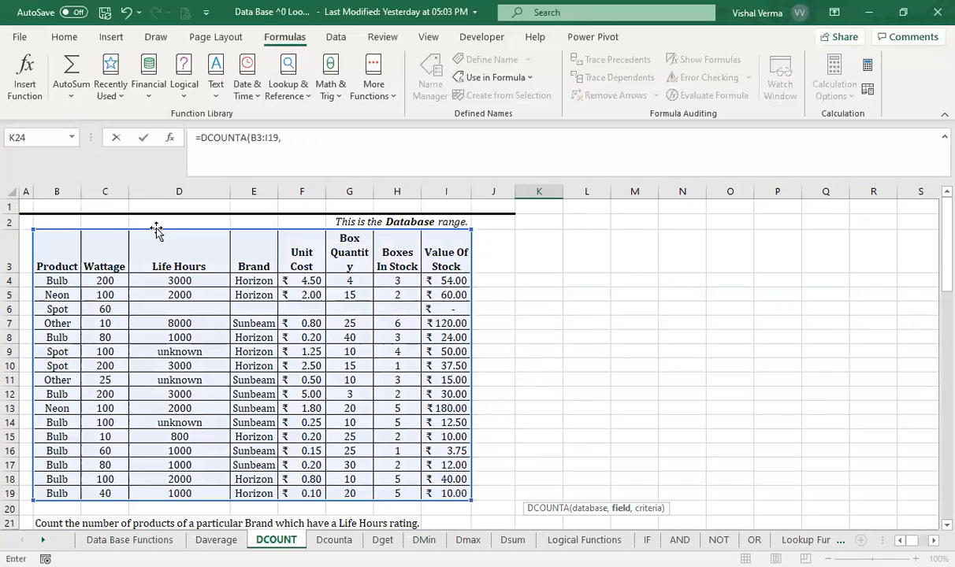
- Complete the DCOUNTA formula in K24 with C3 as the field and E23:E24 as the criteria
click(103, 254)
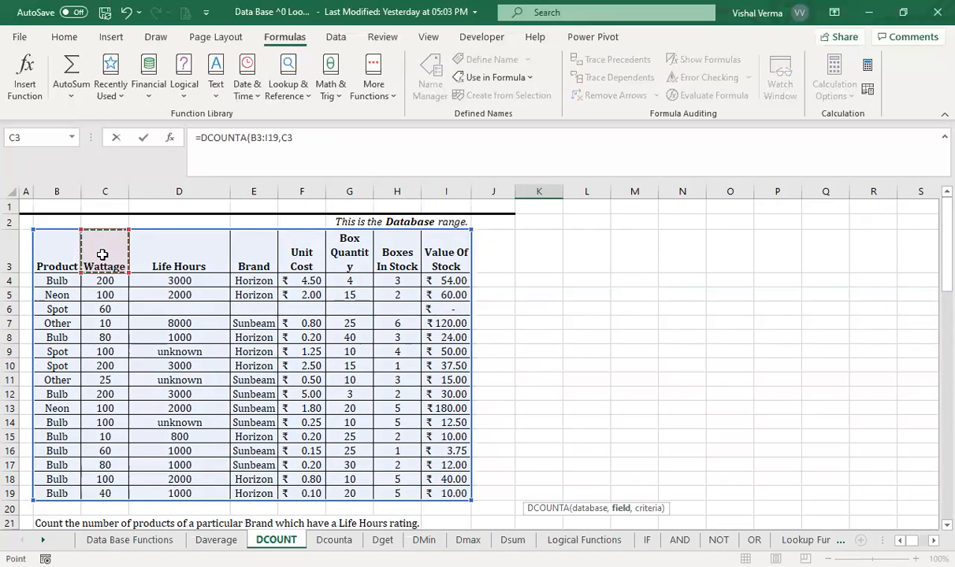
text(,)
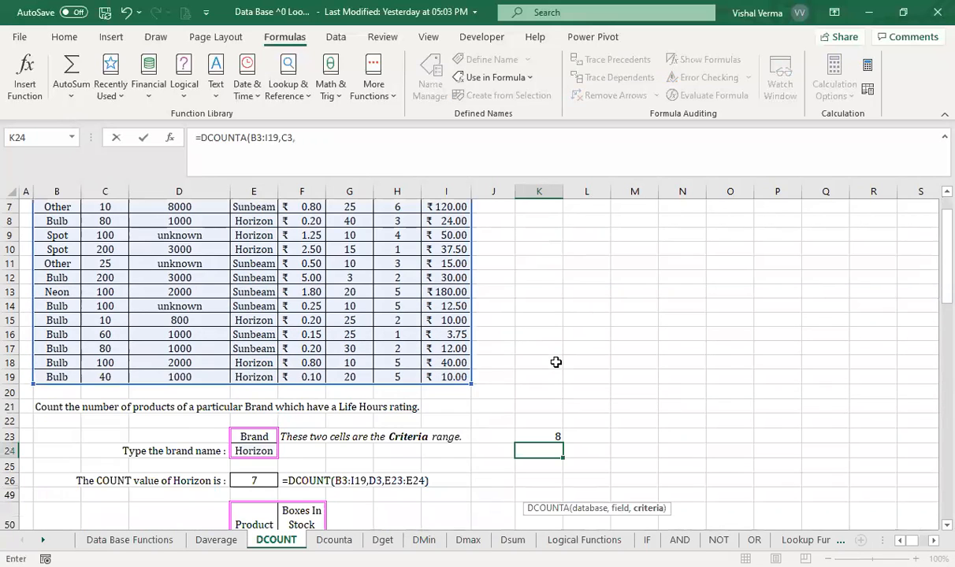
scroll(244, 369, down, 1)
drag(251, 394, 252, 407)
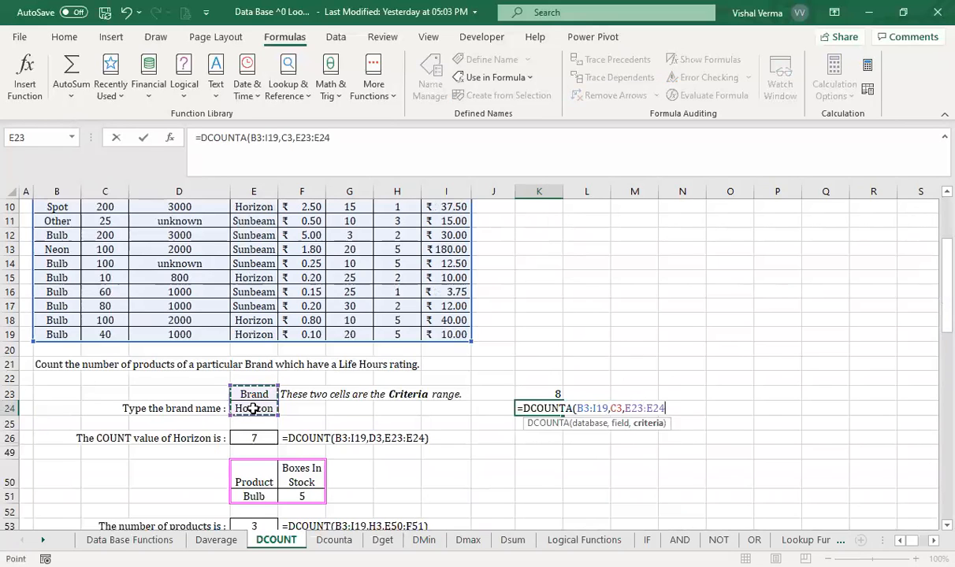
text())
key(Return)
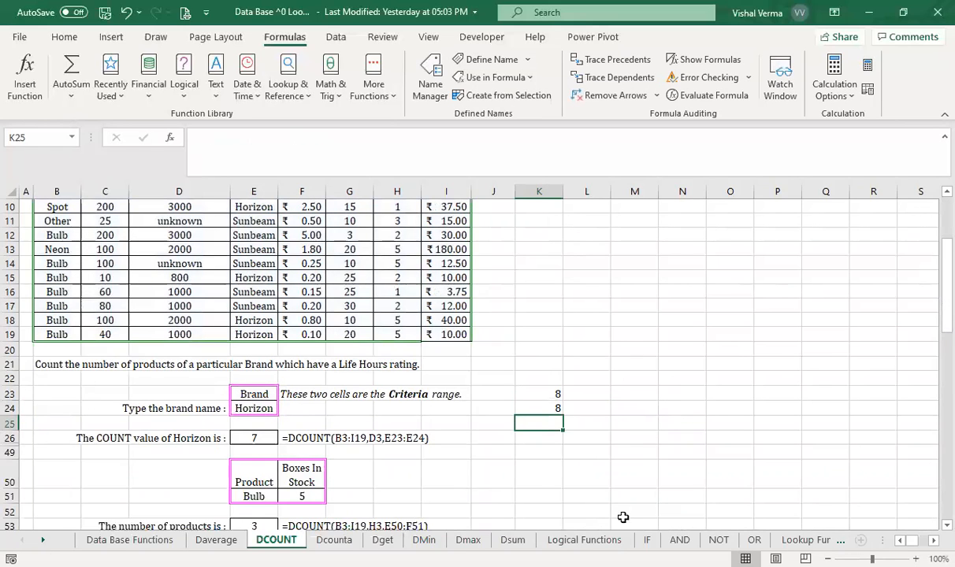
- Compare the DCOUNT formula in K23 with the DCOUNTA formula in K24, and review the database table
click(540, 403)
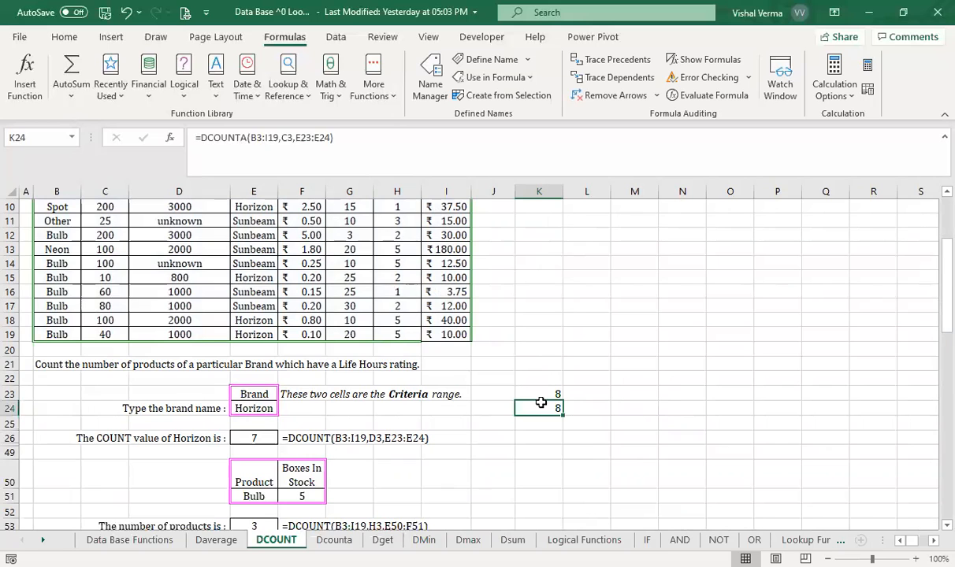
click(542, 393)
click(542, 410)
scroll(626, 405, up, 3)
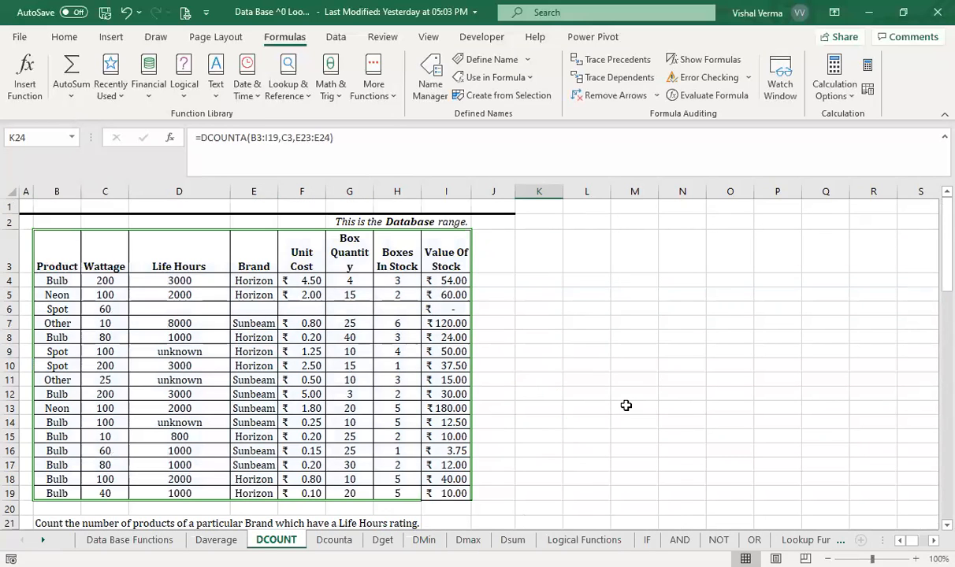
- Highlight the Sunbeam entries in the table's Brand column and the blank brand cell in row 6 with the green highlighter
click(264, 323)
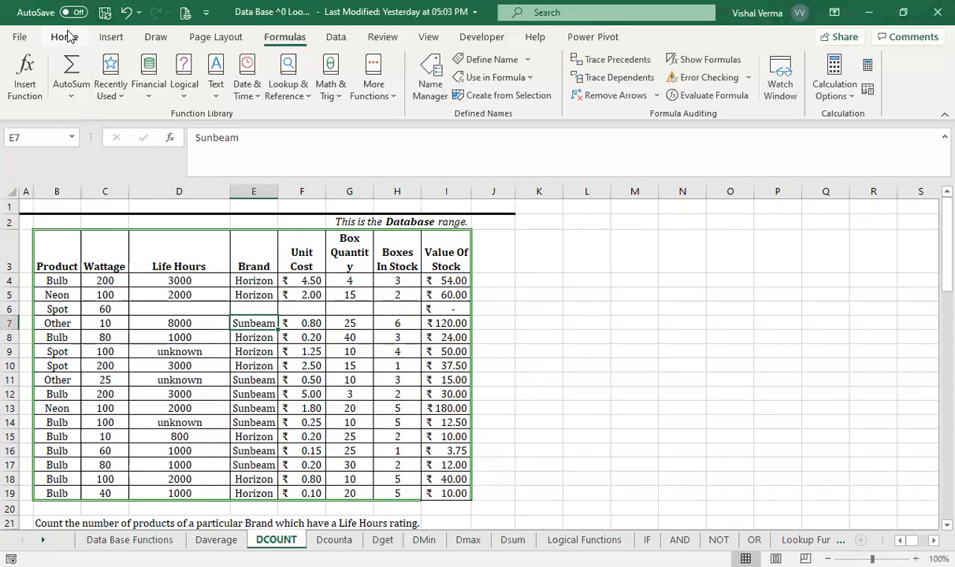
click(155, 37)
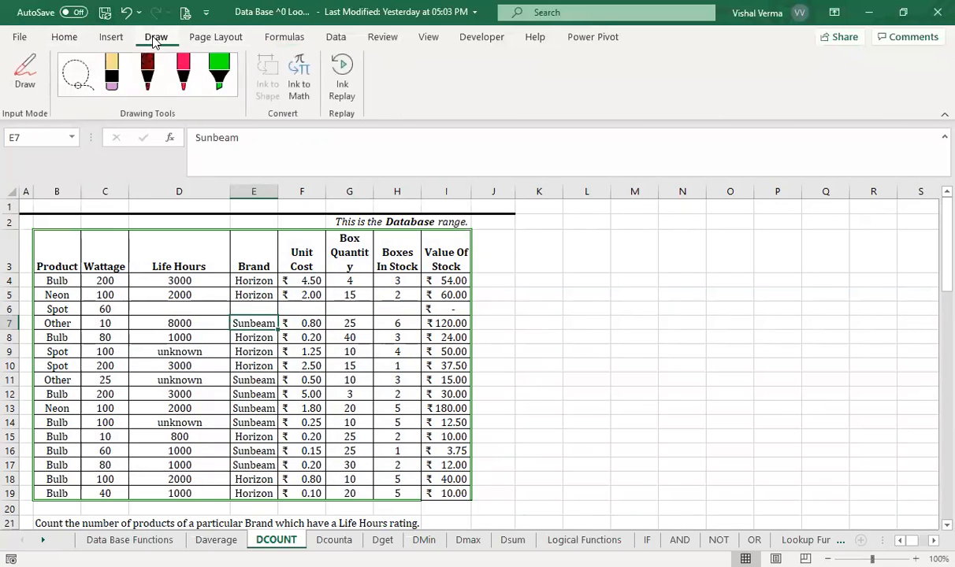
click(209, 71)
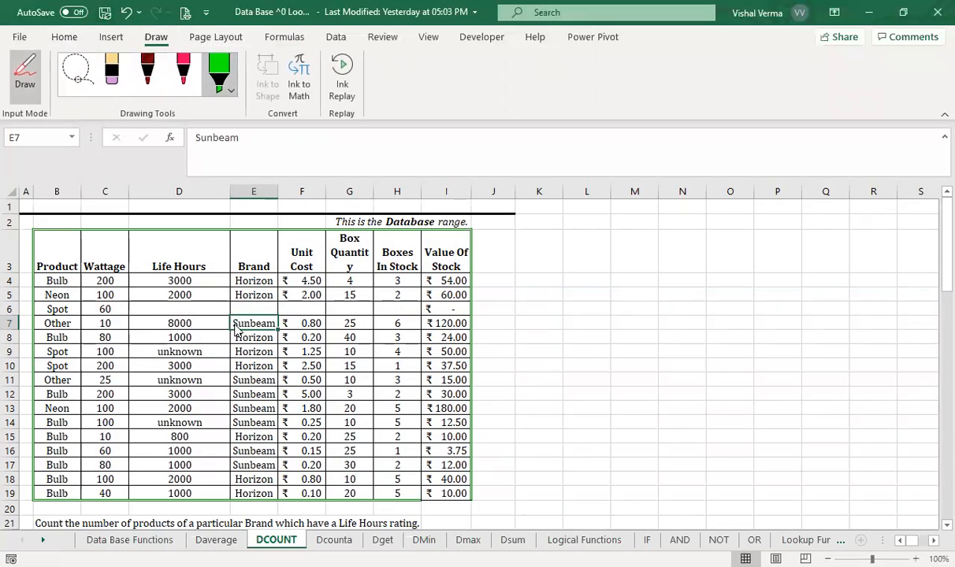
drag(233, 323, 280, 323)
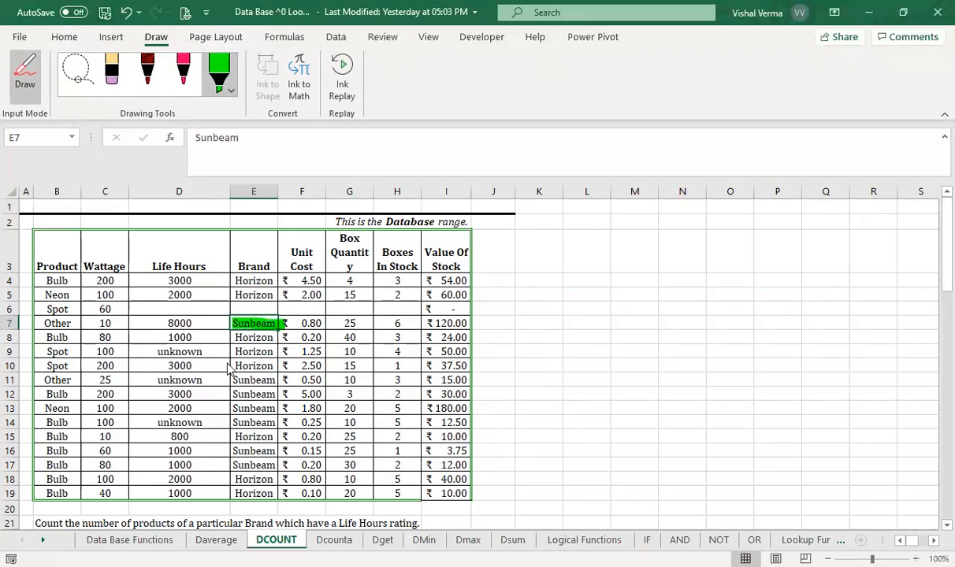
mouse_move(233, 377)
mouse_down()
mouse_move(273, 381)
mouse_move(253, 394)
mouse_move(277, 398)
mouse_move(275, 422)
mouse_up()
drag(228, 449, 277, 452)
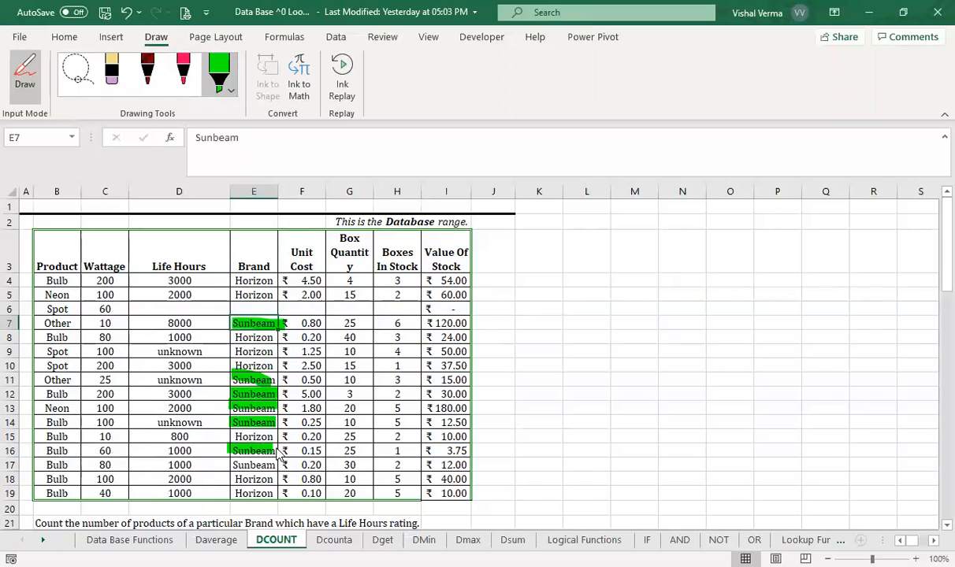
drag(221, 465, 277, 467)
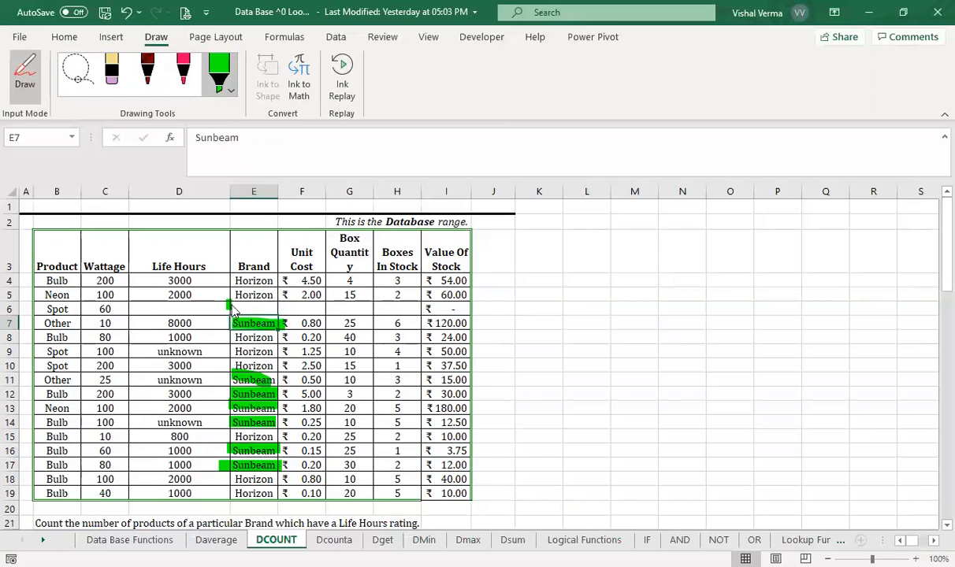
drag(228, 306, 278, 307)
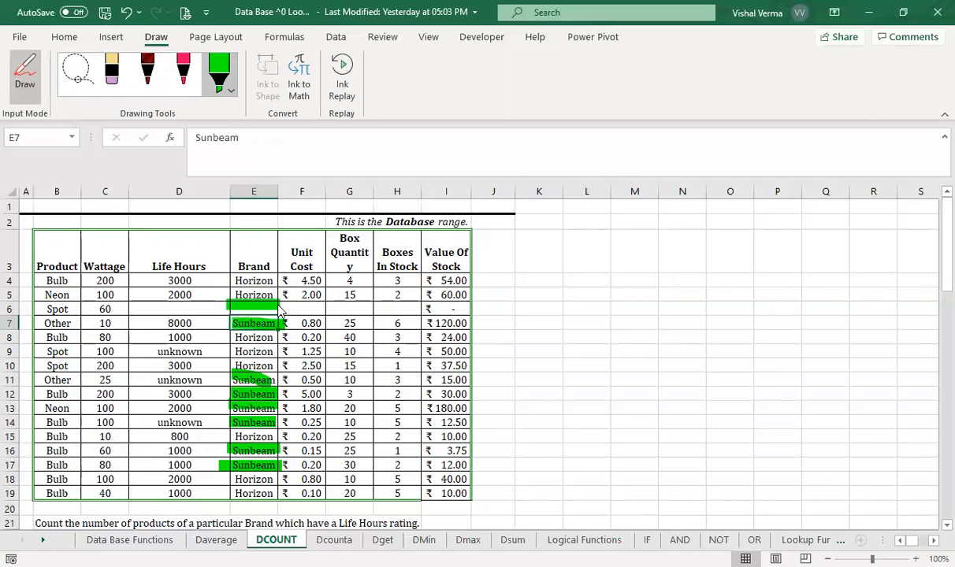
- Change the highlighter colour to orange and highlight the Horizon entries in the table's Brand column
click(226, 92)
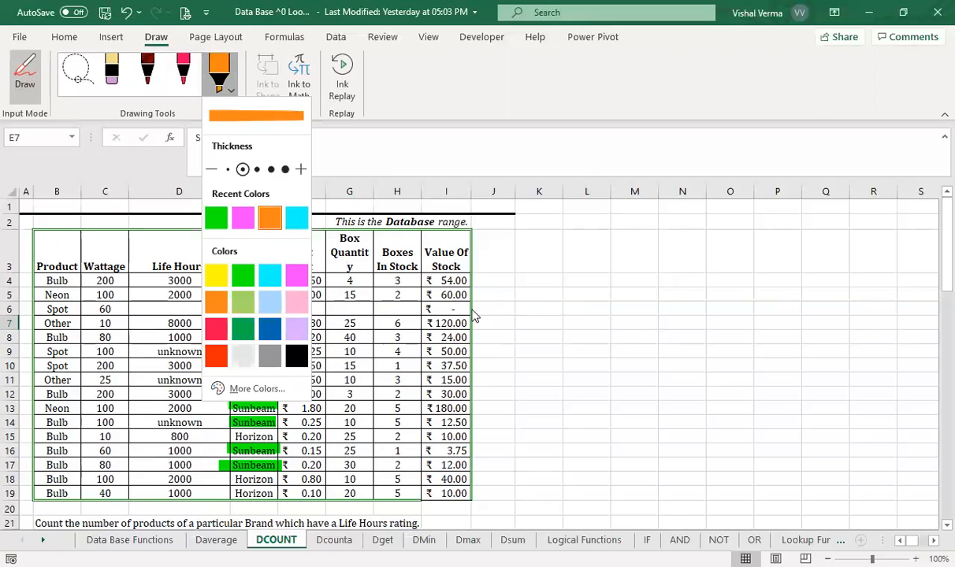
click(471, 309)
mouse_move(233, 281)
mouse_down()
mouse_move(275, 281)
mouse_move(256, 295)
mouse_move(274, 295)
mouse_up()
drag(225, 337, 278, 338)
drag(225, 366, 269, 367)
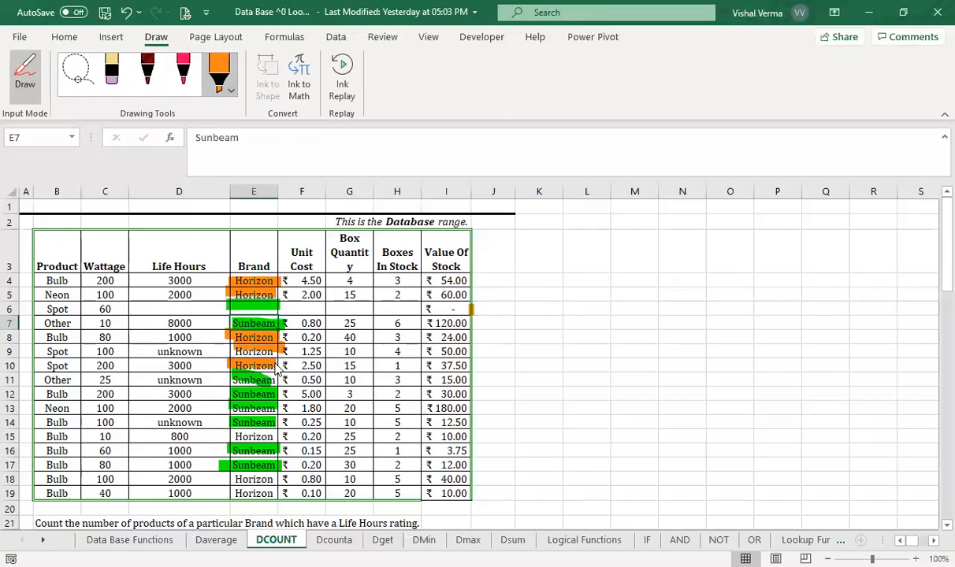
drag(220, 437, 272, 438)
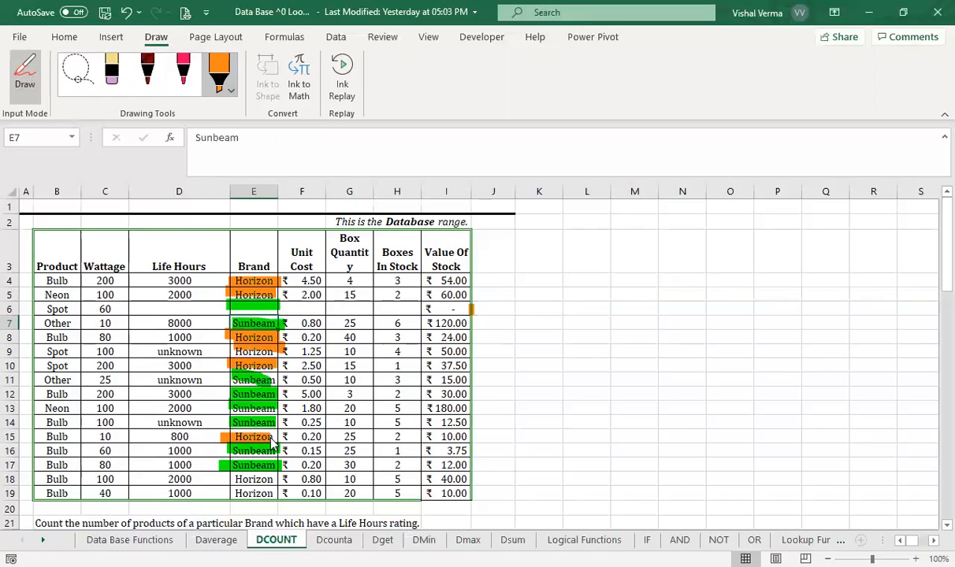
mouse_move(227, 478)
mouse_down()
mouse_move(272, 479)
mouse_move(274, 494)
mouse_up()
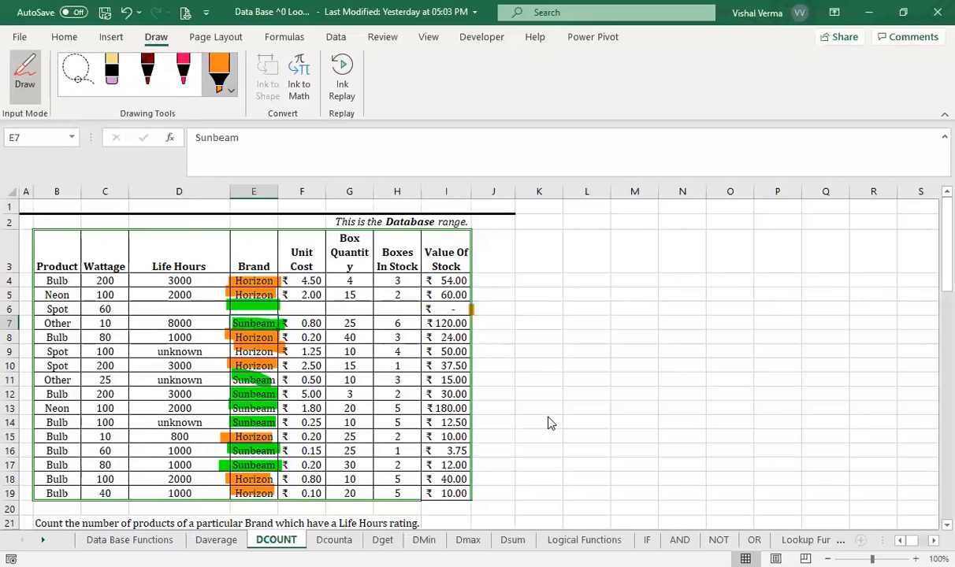
key(Escape)
- Set the brand criterion in E24 to Sunbeam
scroll(548, 416, down, 4)
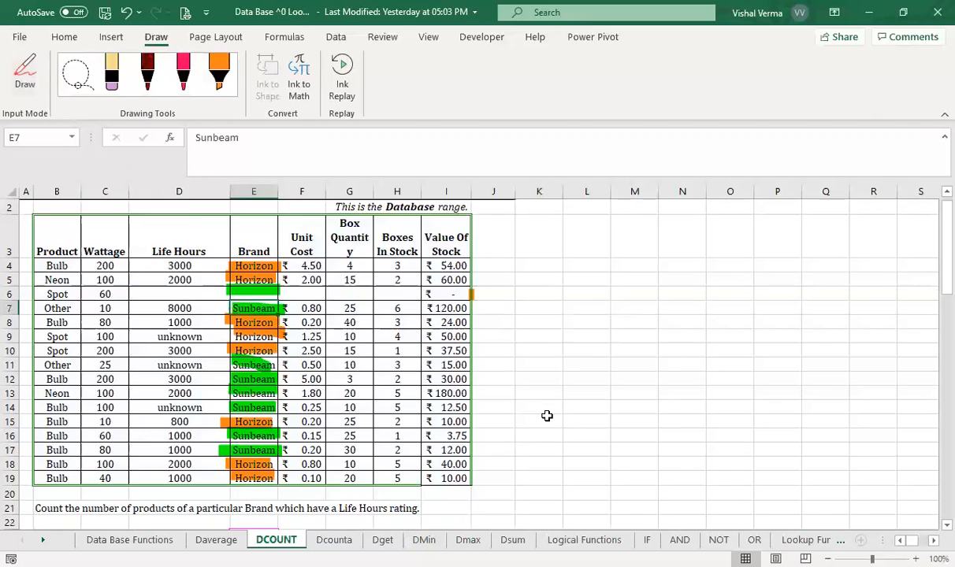
click(254, 368)
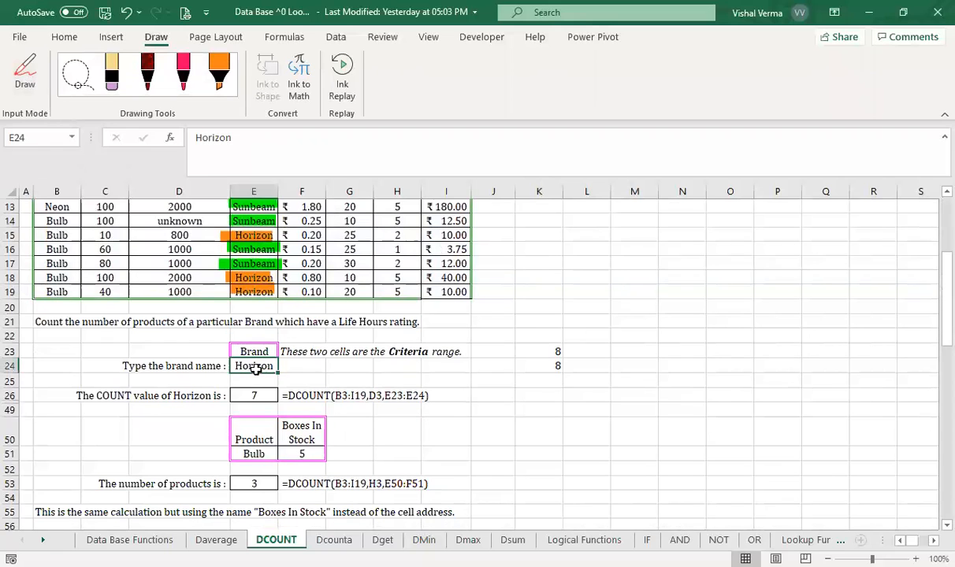
text(S)
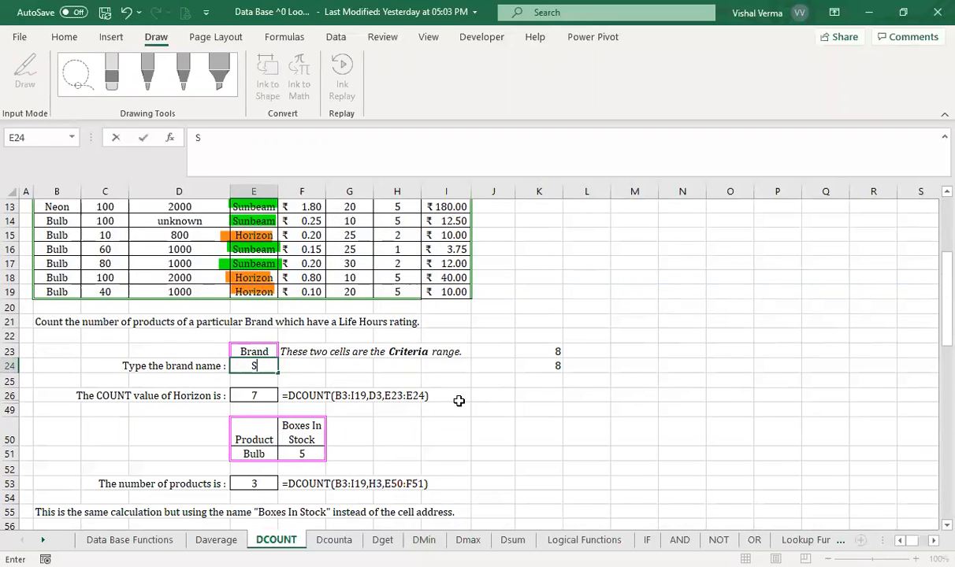
text(unbeam)
key(Return)
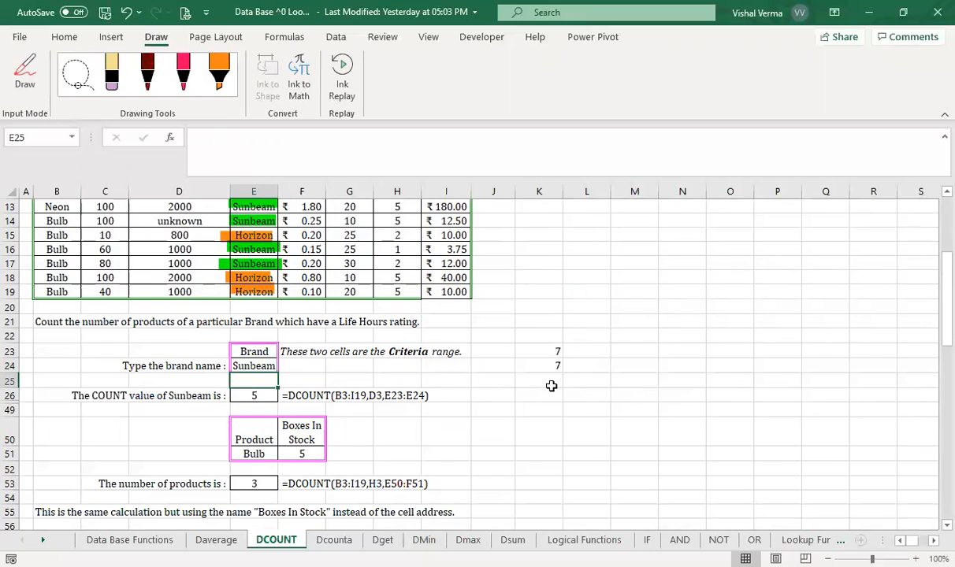
- Check the green-highlighted Sunbeam rows in the table against the DCOUNT and DCOUNTA results in K23 and K24
scroll(552, 386, up, 4)
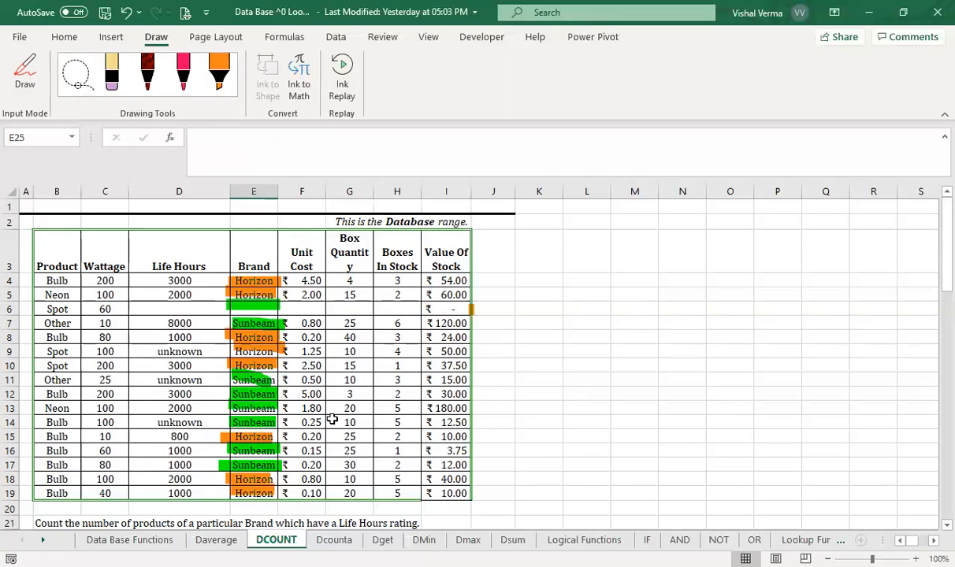
scroll(660, 431, down, 5)
scroll(661, 431, right, 3)
scroll(660, 431, up, 4)
scroll(661, 431, left, 3)
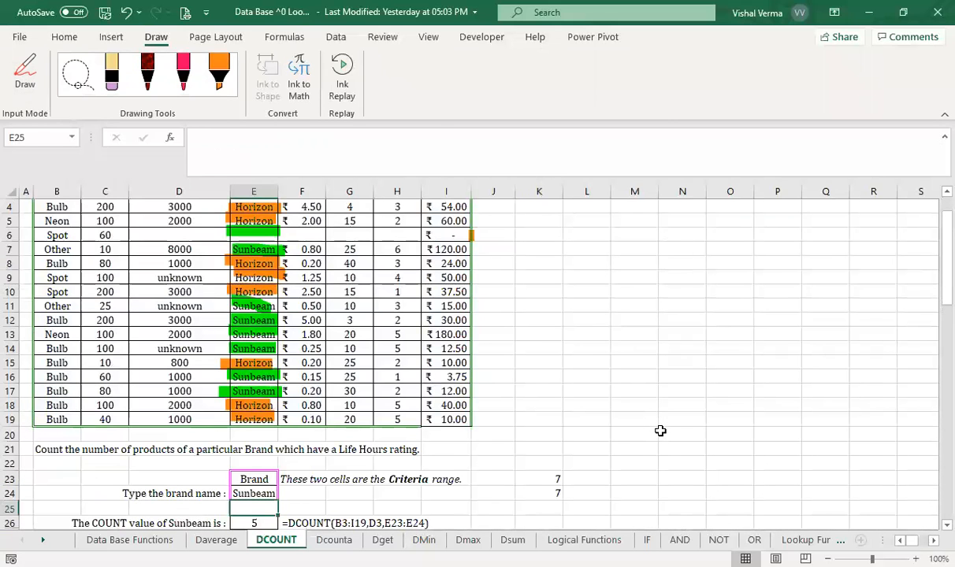
- Open the Dget sheet and review its database table, the boxes-in-stock question and the example criteria and formula
click(339, 541)
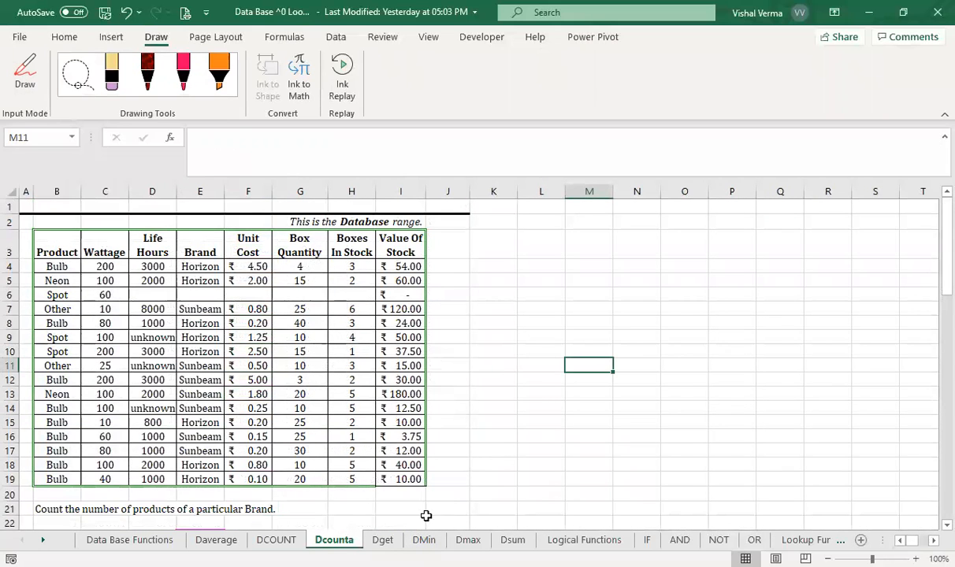
click(383, 541)
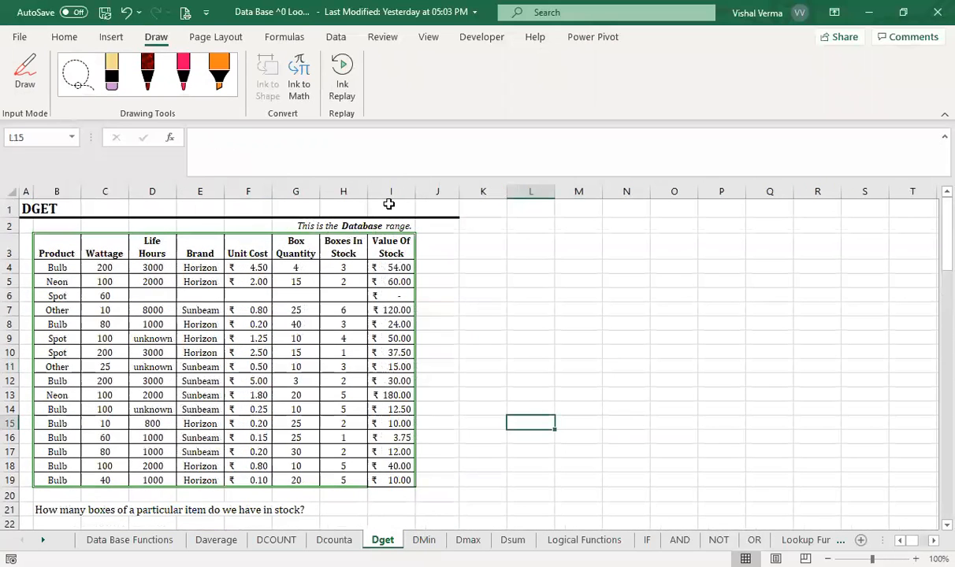
scroll(388, 204, down, 4)
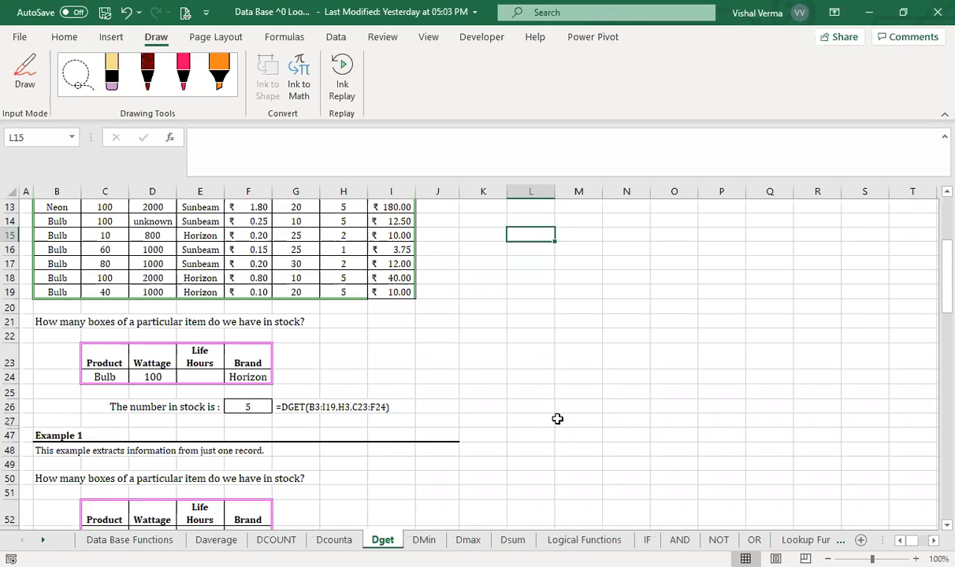
click(276, 540)
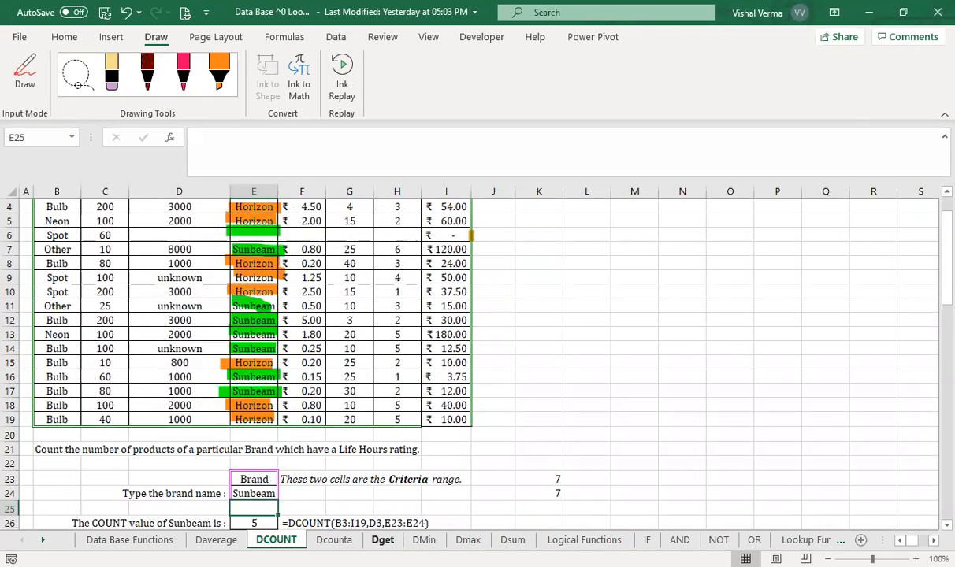
click(383, 540)
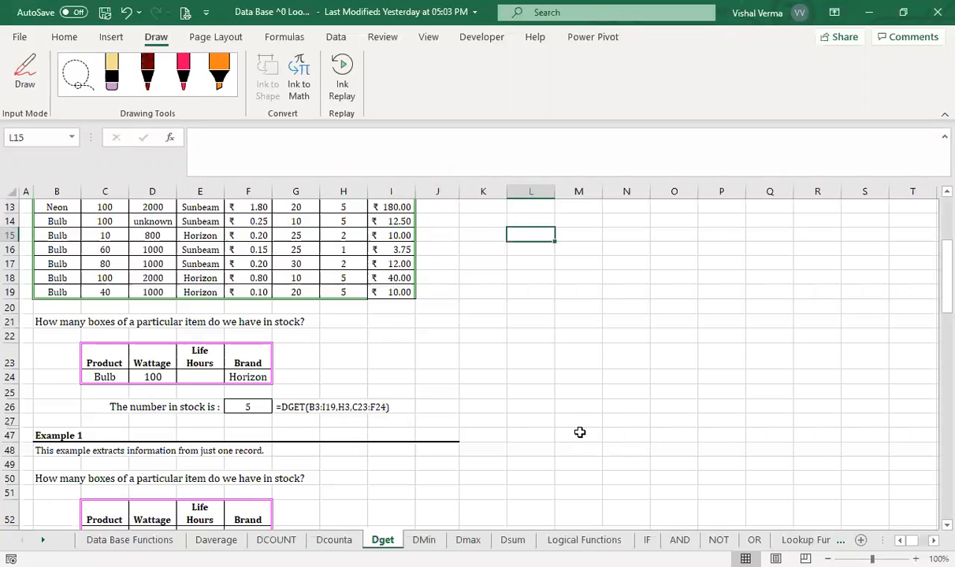
scroll(579, 433, up, 3)
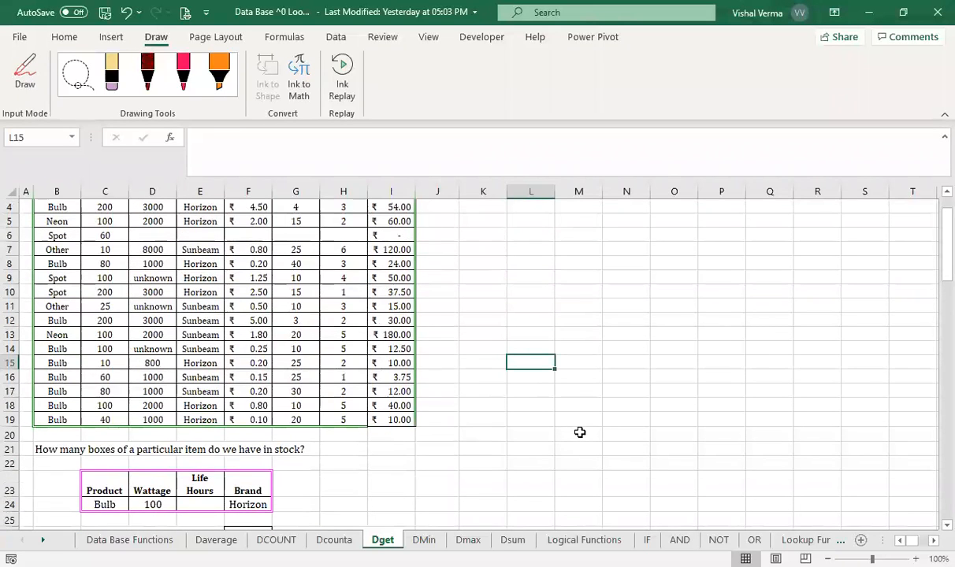
scroll(579, 433, up, 1)
scroll(579, 433, down, 4)
scroll(579, 433, up, 3)
scroll(579, 433, up, 1)
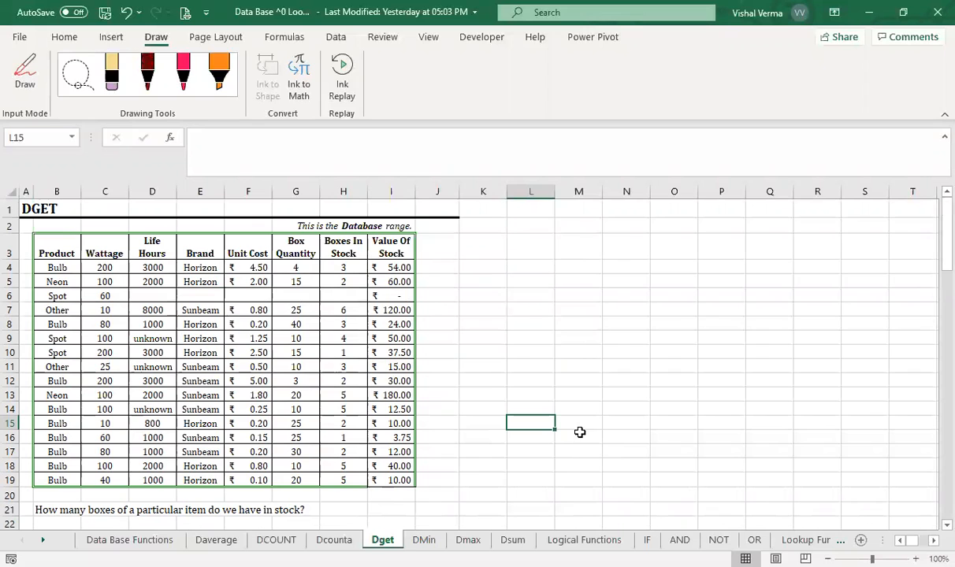
- Start a DGET formula in K25 with the table range B3:I19 as the database
scroll(579, 432, down, 3)
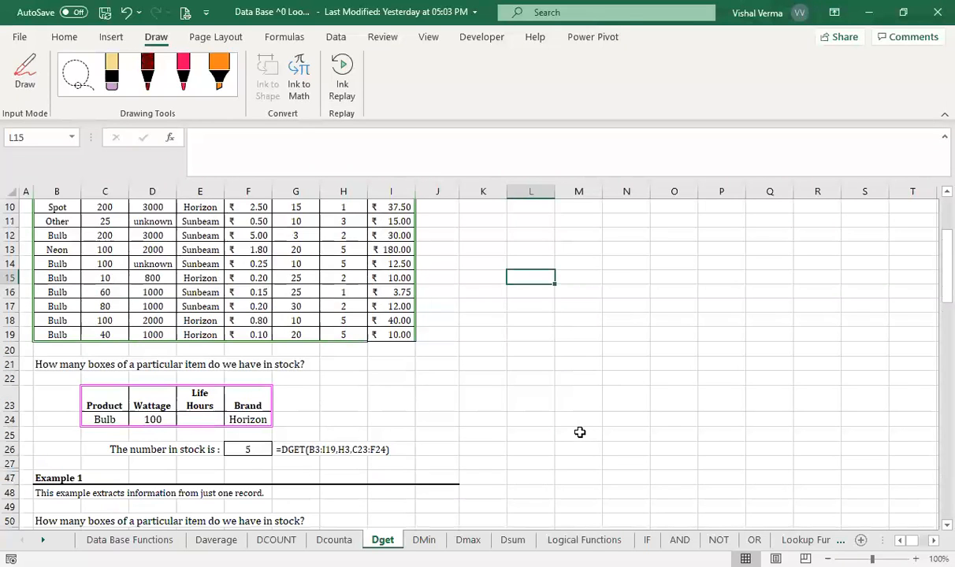
click(480, 433)
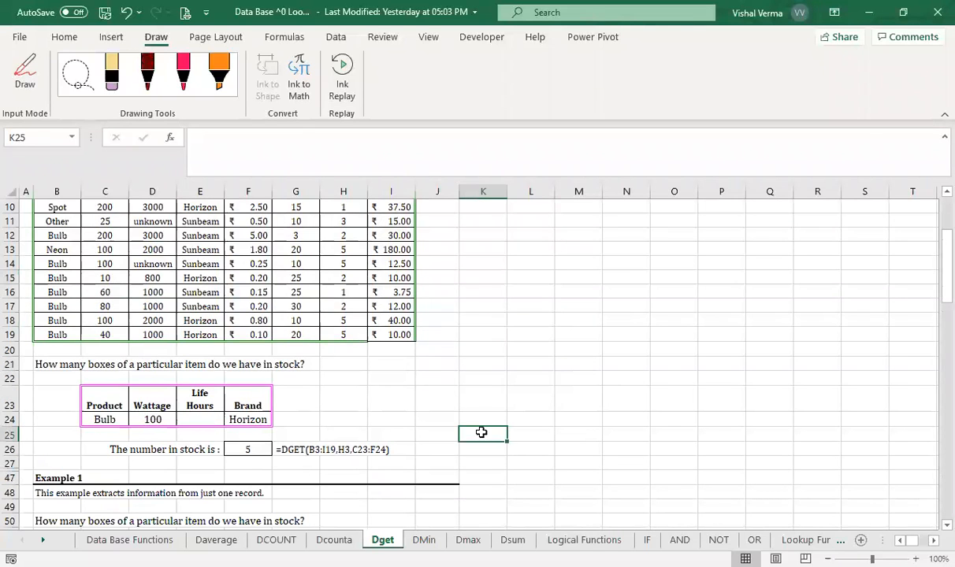
text(=)
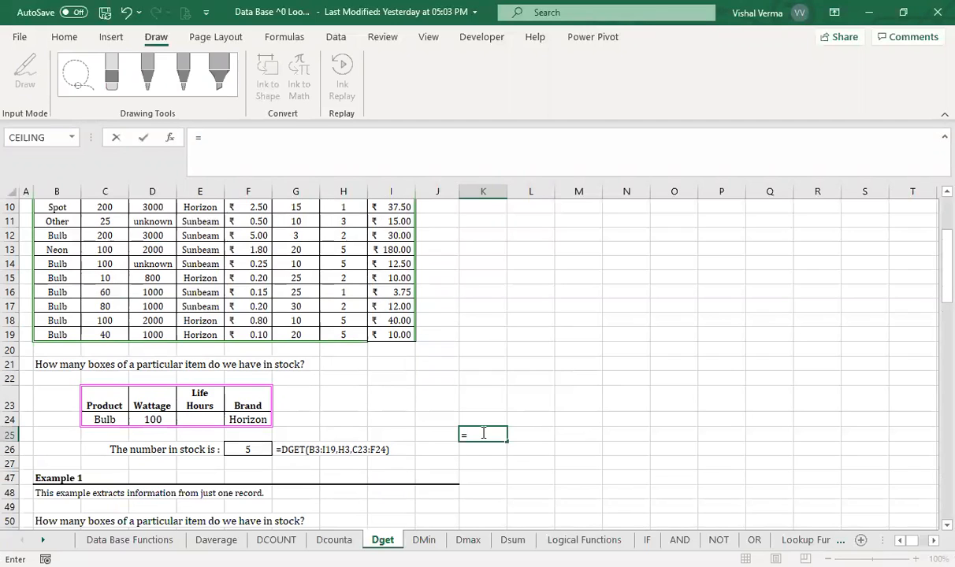
text(dg)
key(Tab)
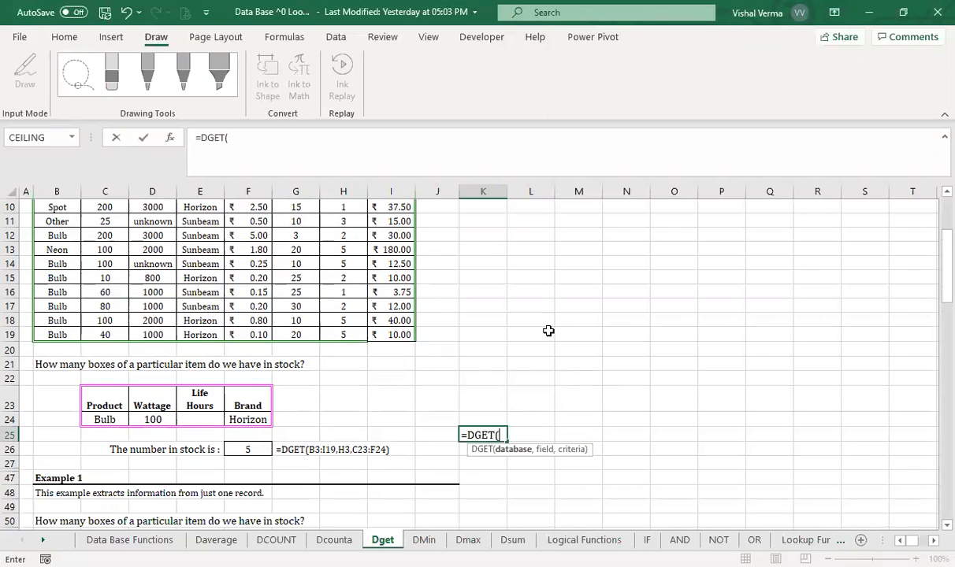
scroll(86, 268, up, 3)
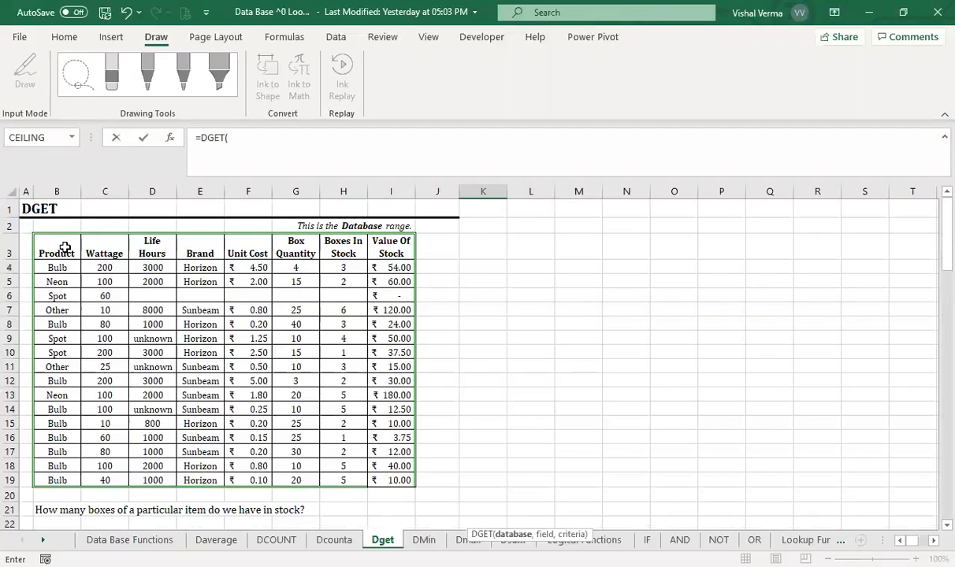
click(55, 245)
shift+click(394, 480)
text(,)
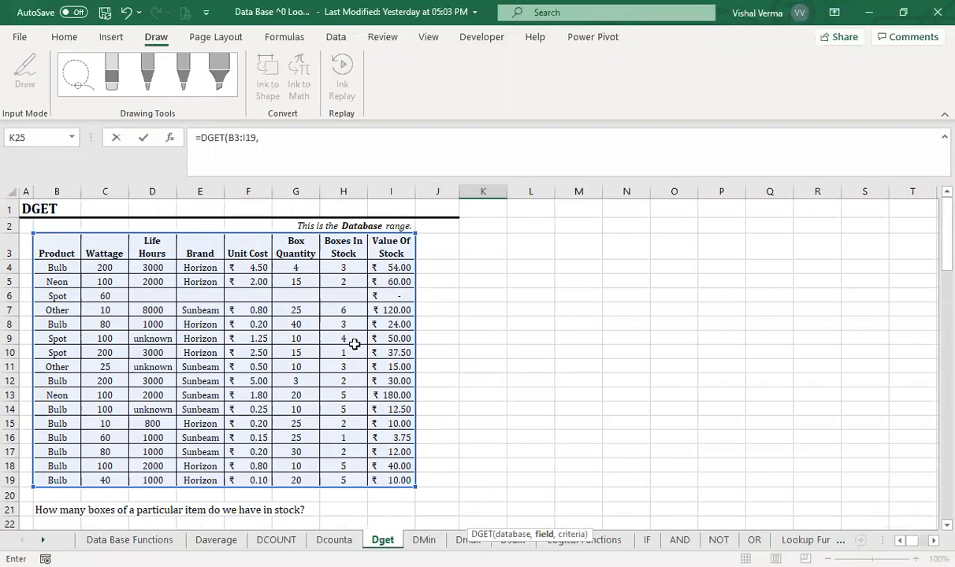
- Complete the DGET formula in K25 with H3 as the field and C23:F24 as the criteria, and reselect the cell
click(333, 251)
text(,)
scroll(672, 392, down, 2)
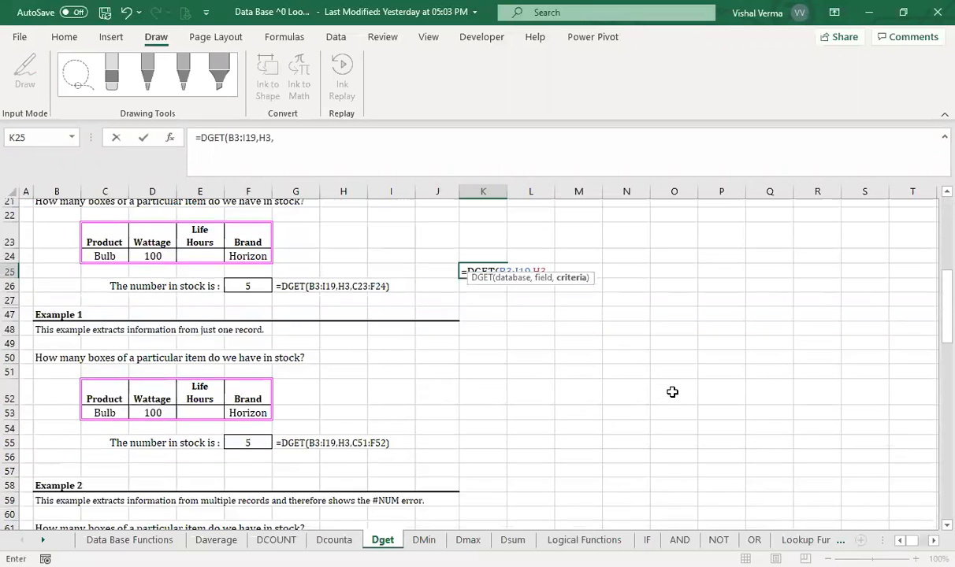
scroll(672, 392, up, 1)
click(127, 282)
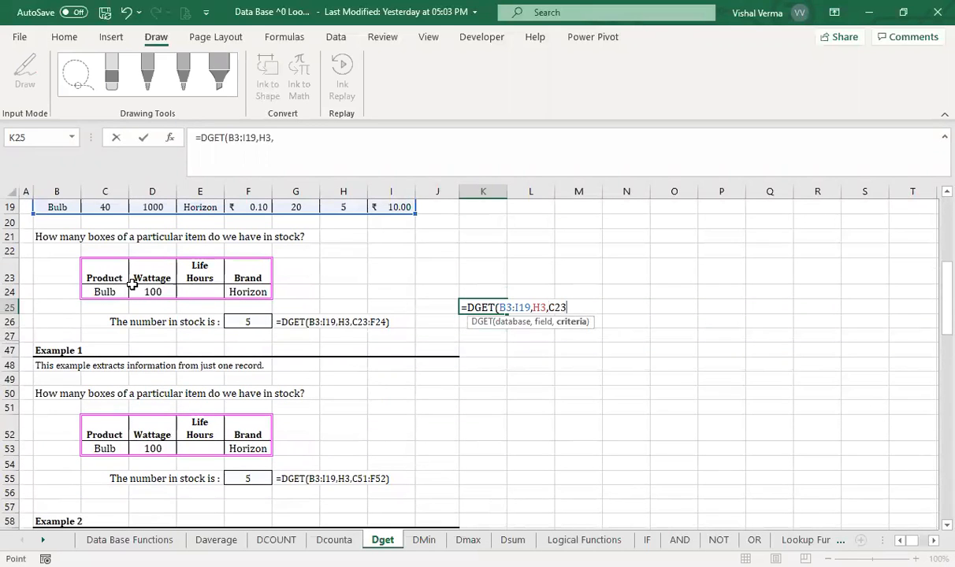
drag(131, 285, 253, 300)
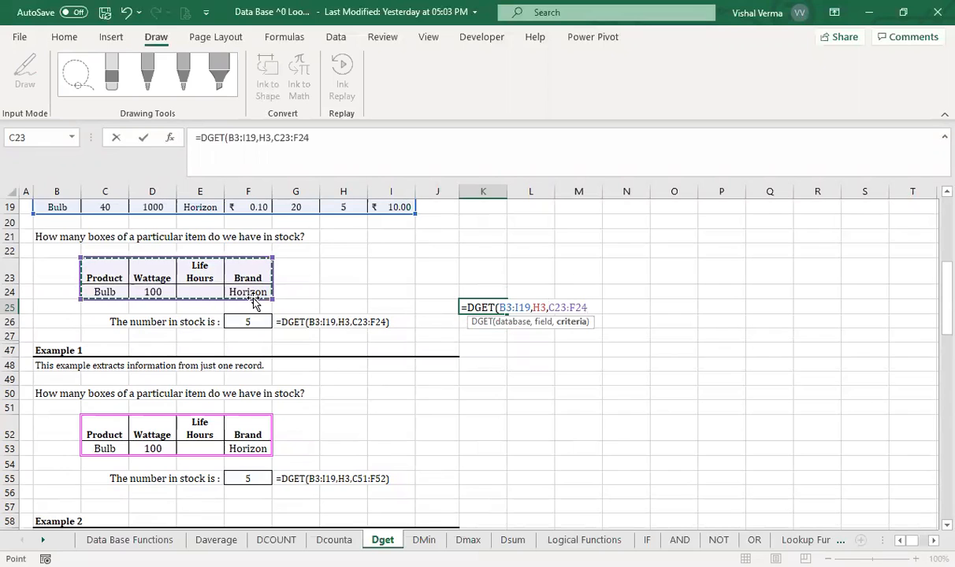
text(,)
key(BackSpace)
text())
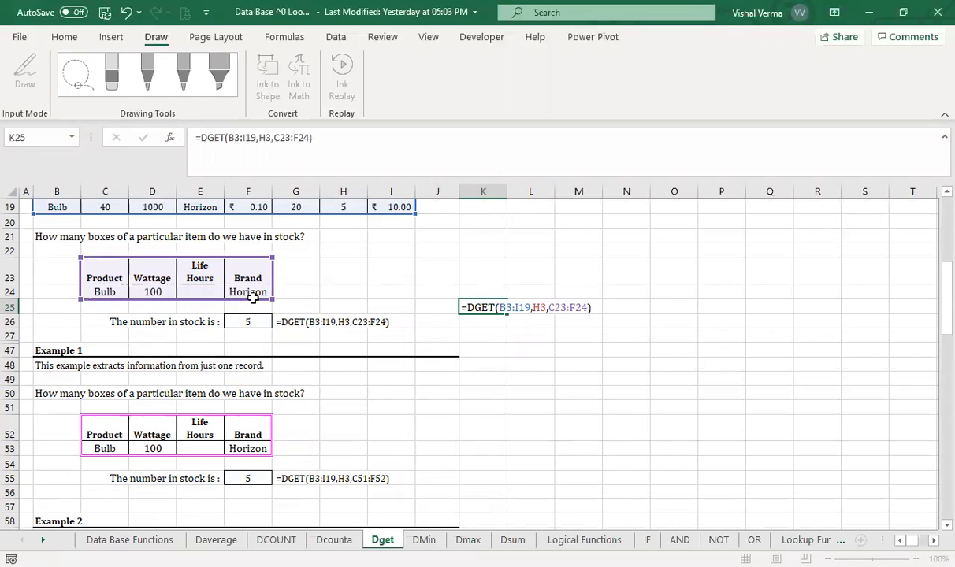
key(Return)
click(487, 310)
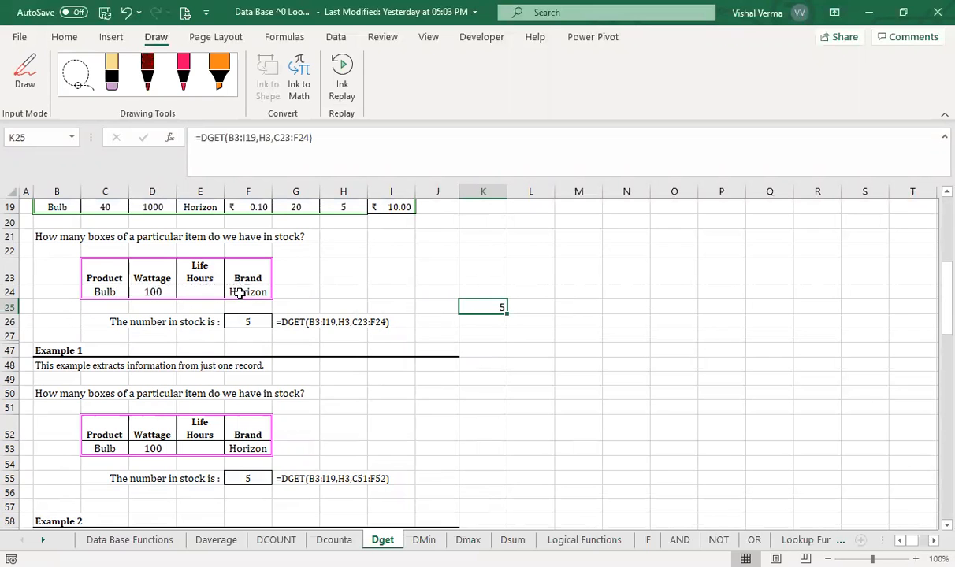
- Compare the DGET criteria with the database table, and add filters to its header row B3:I3
scroll(228, 293, up, 6)
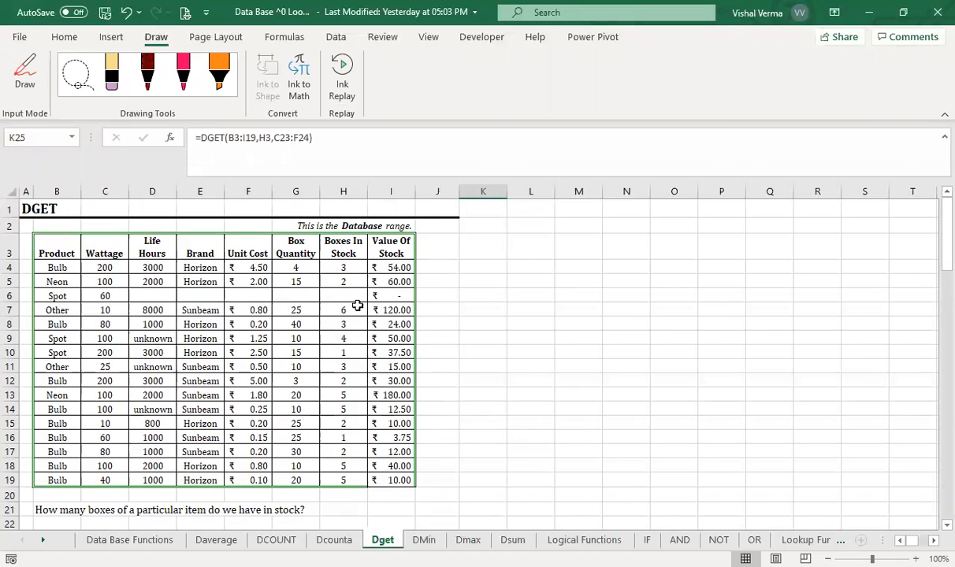
scroll(496, 389, down, 5)
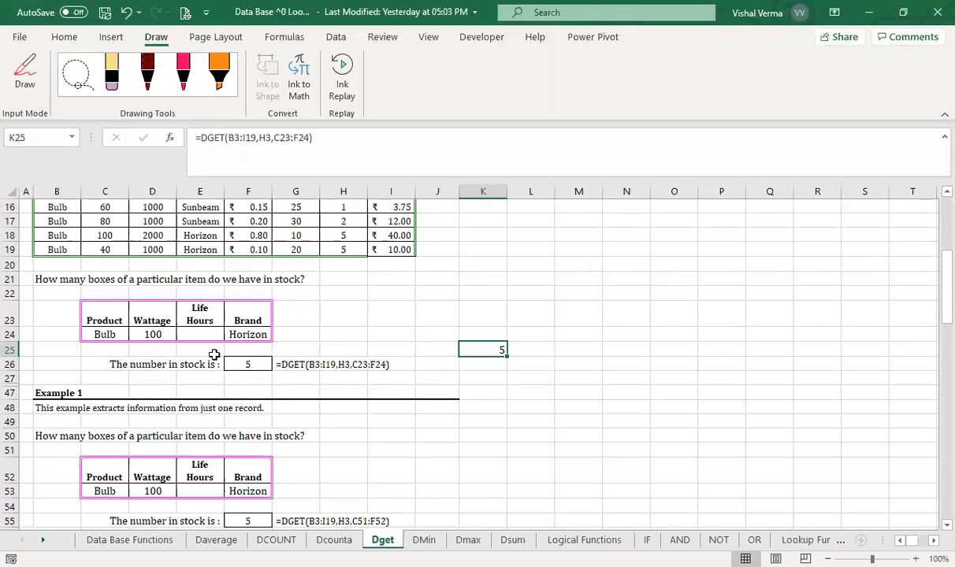
scroll(483, 319, up, 4)
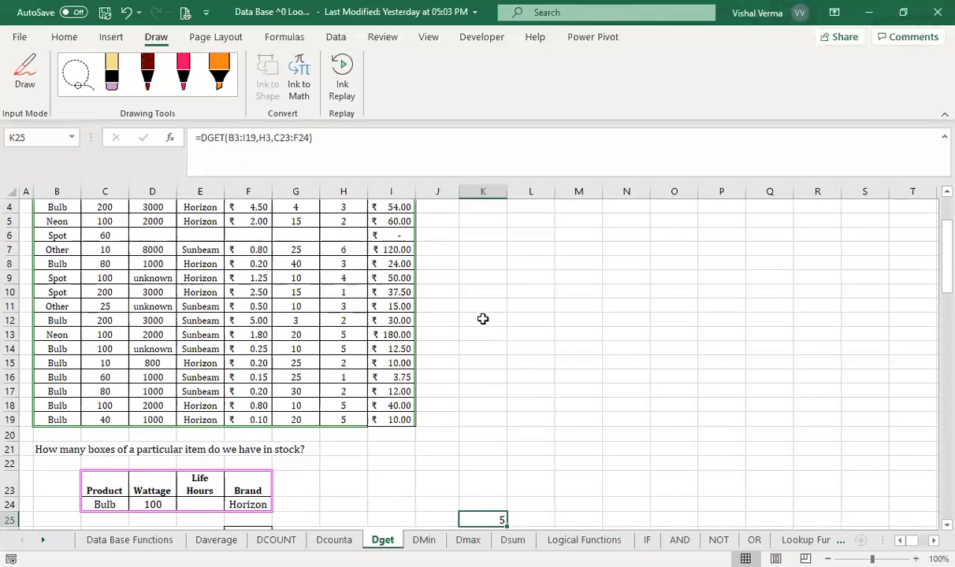
scroll(483, 320, up, 1)
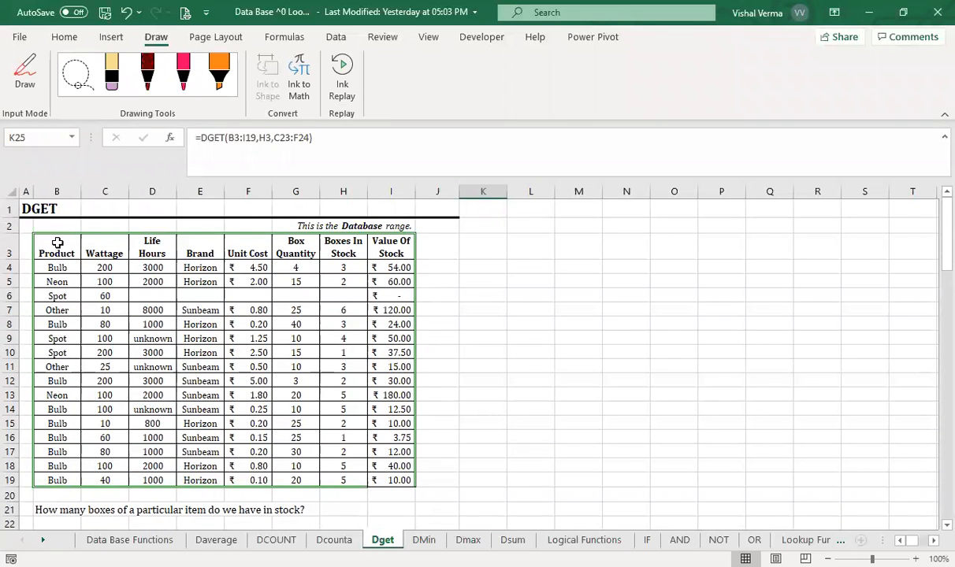
click(57, 242)
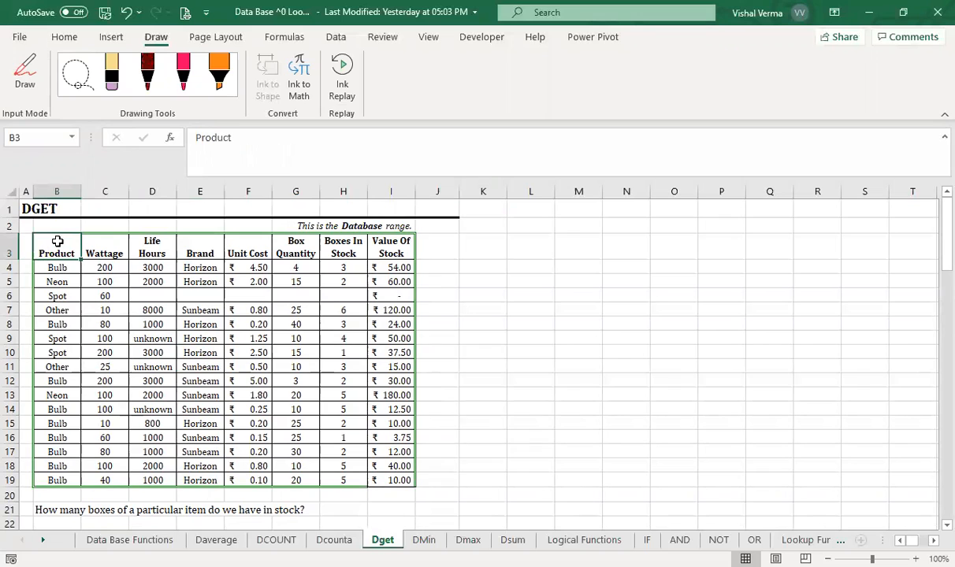
key(ctrl+shift+Right)
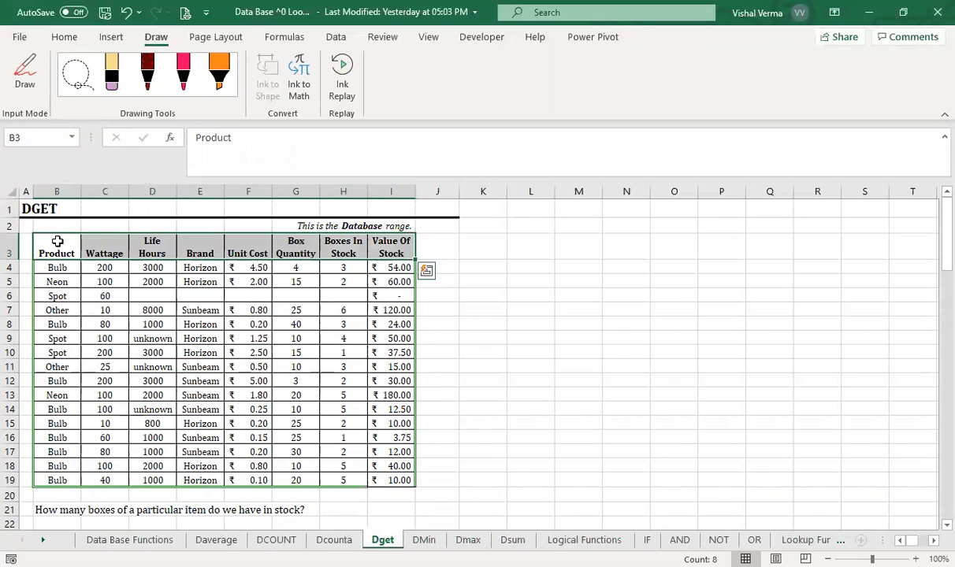
click(65, 40)
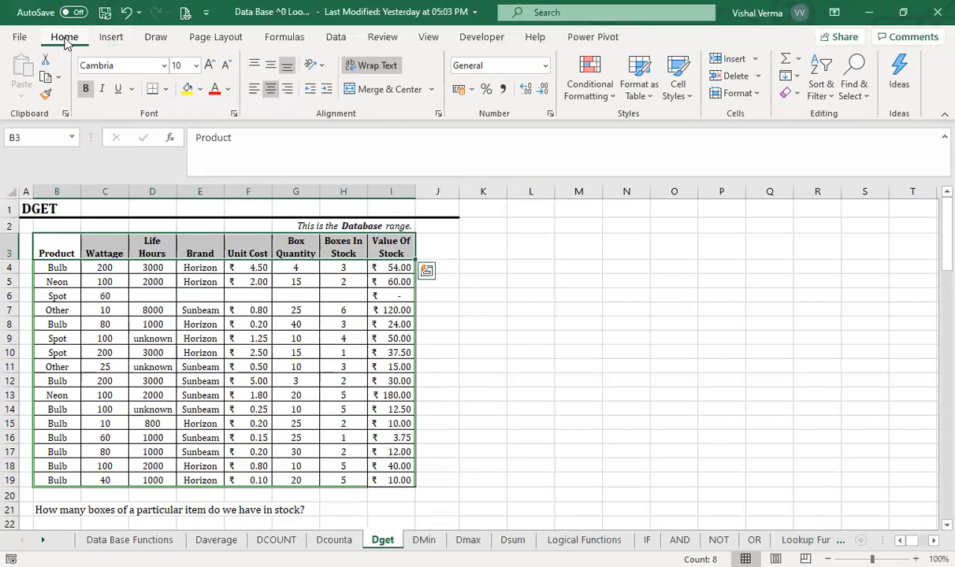
click(533, 477)
scroll(532, 475, down, 3)
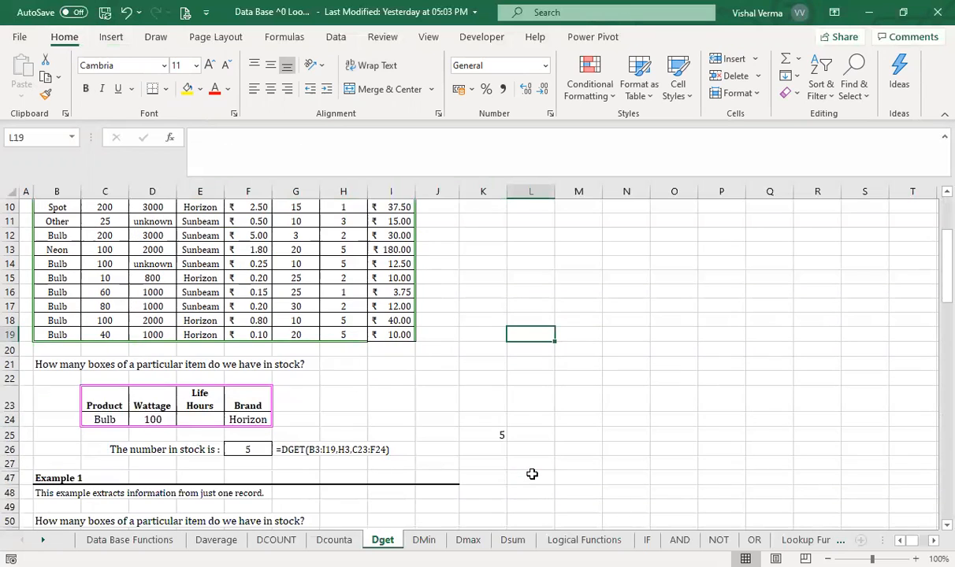
scroll(532, 476, up, 3)
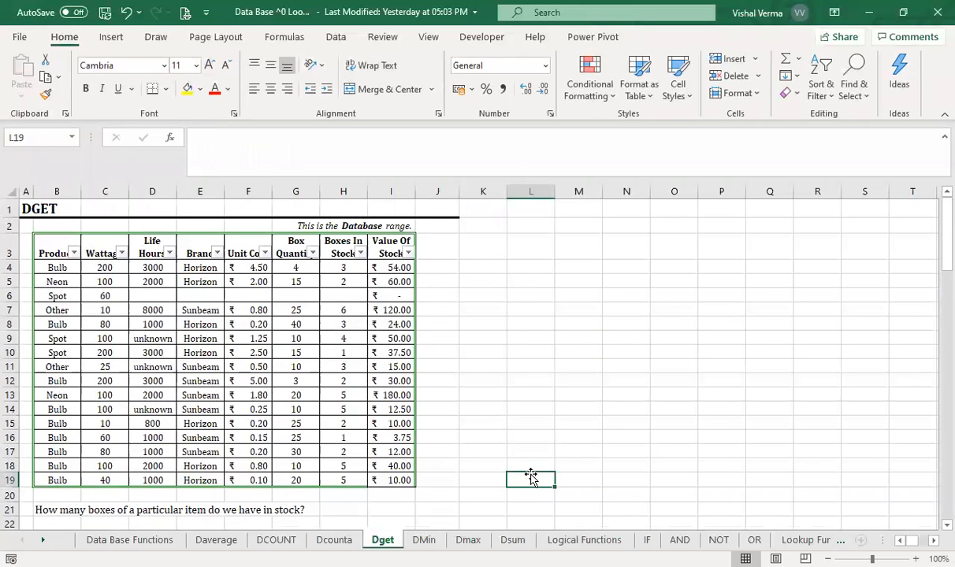
- Filter the table's Product column to show only Bulb
click(74, 253)
click(124, 406)
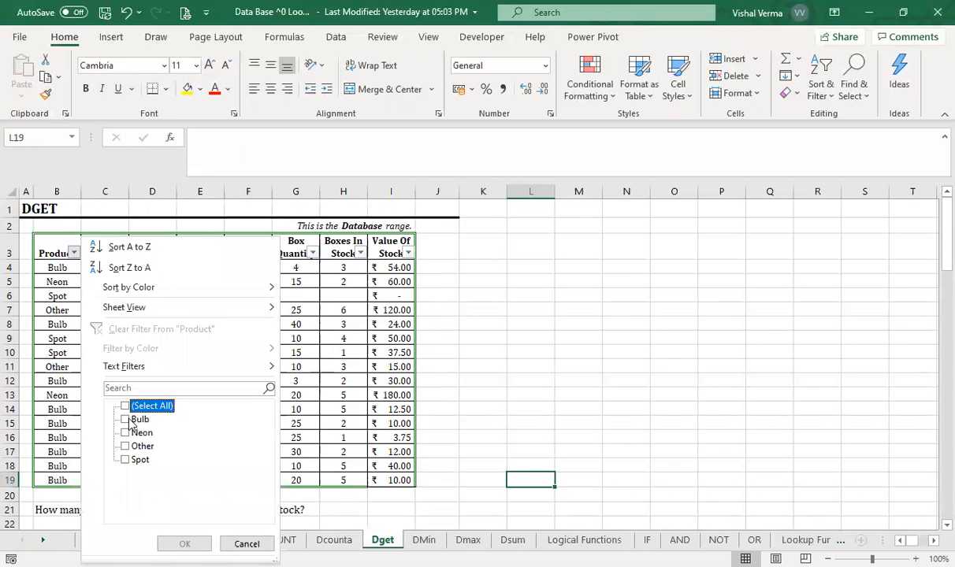
click(125, 419)
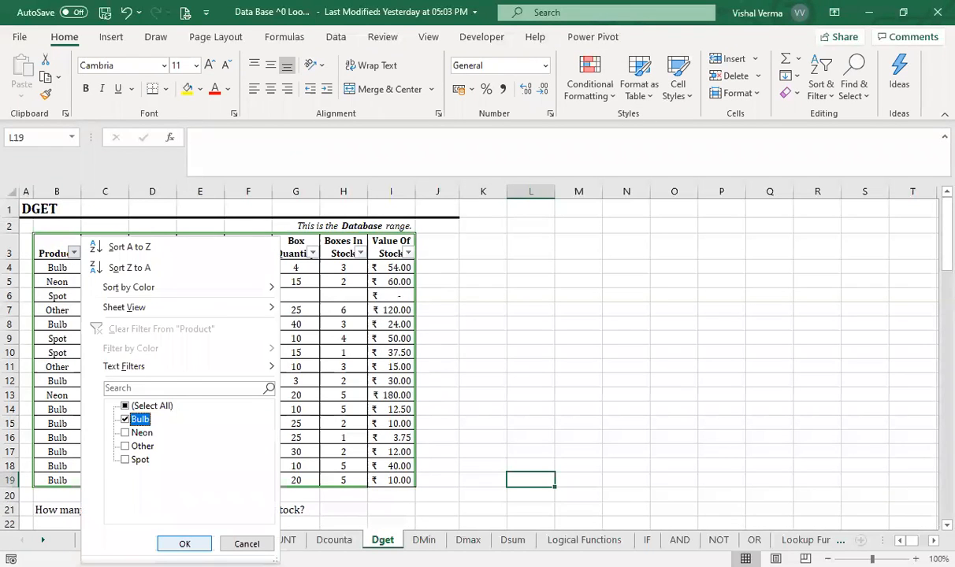
click(185, 544)
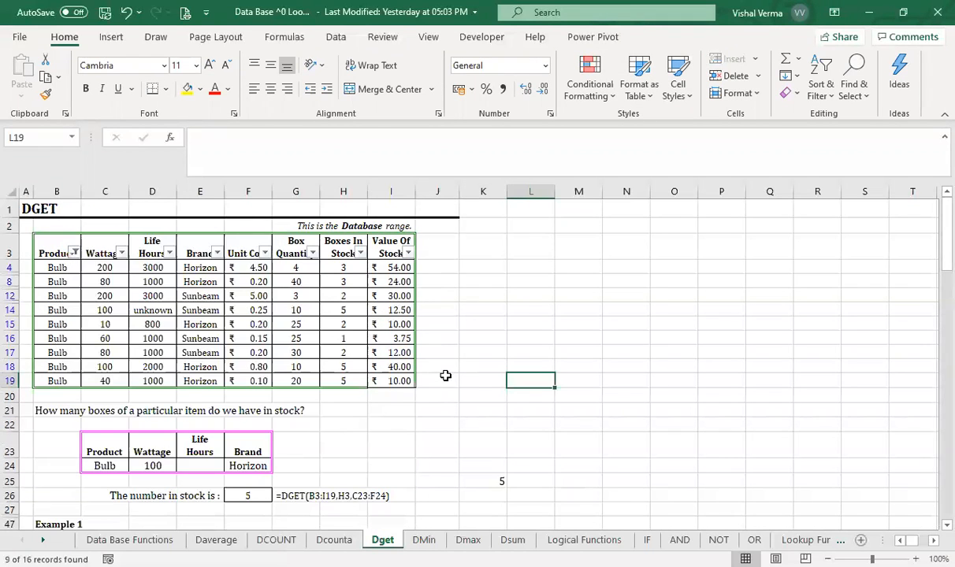
- Filter the Wattage column to 100 and the Brand column to Horizon to isolate the matching record
click(122, 253)
click(172, 406)
click(173, 473)
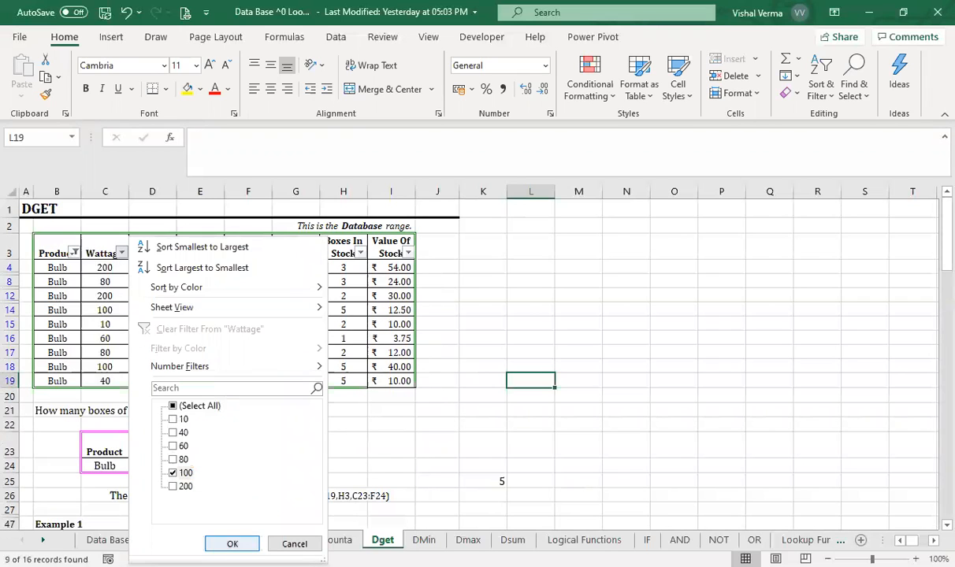
key(Return)
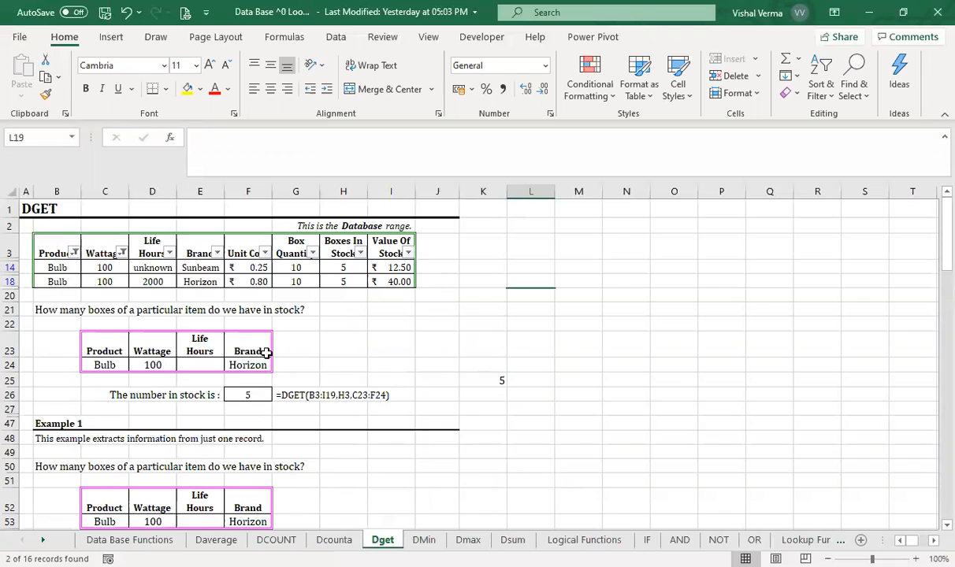
click(216, 249)
click(71, 432)
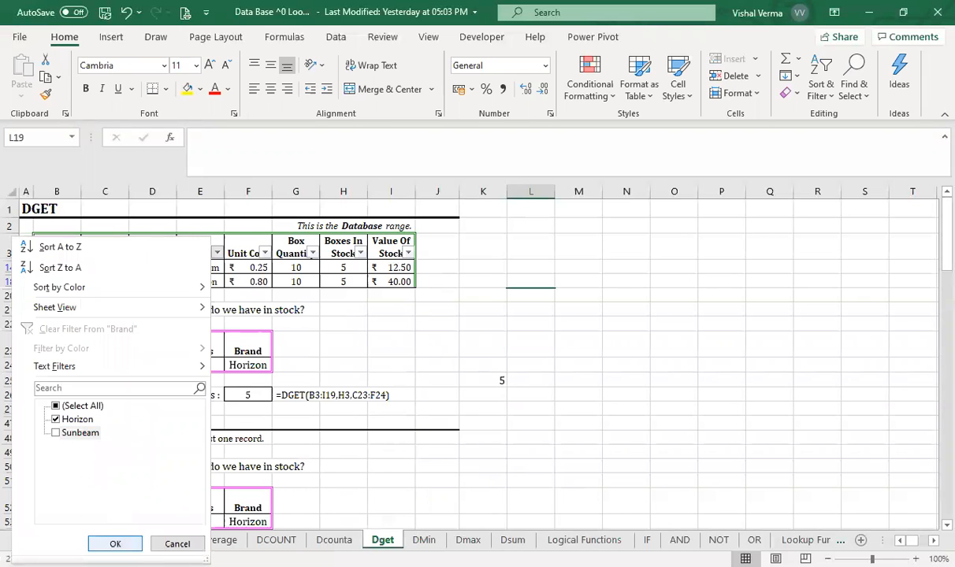
key(Return)
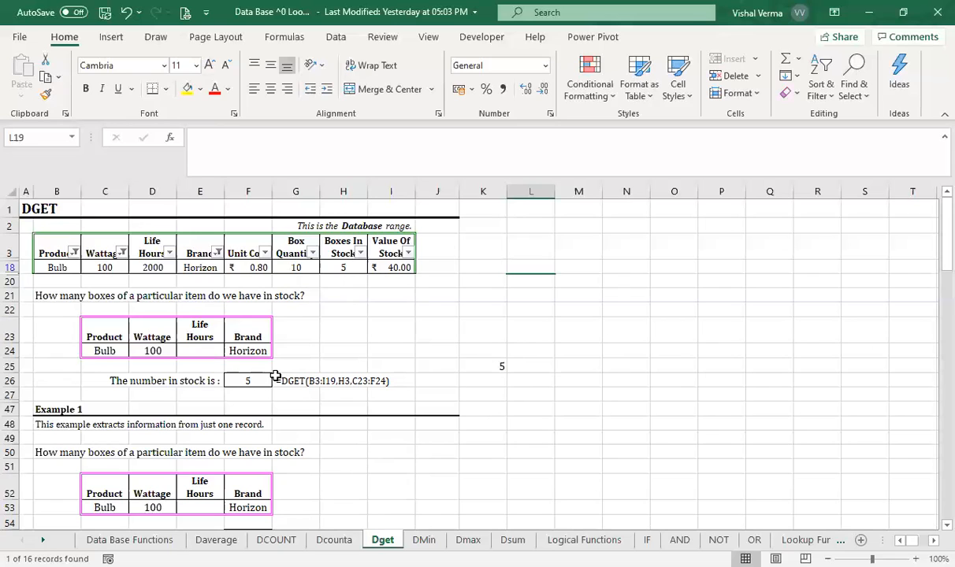
- Restore all brands in the Brand filter, and clear the remaining filters to show every record in the table
click(214, 252)
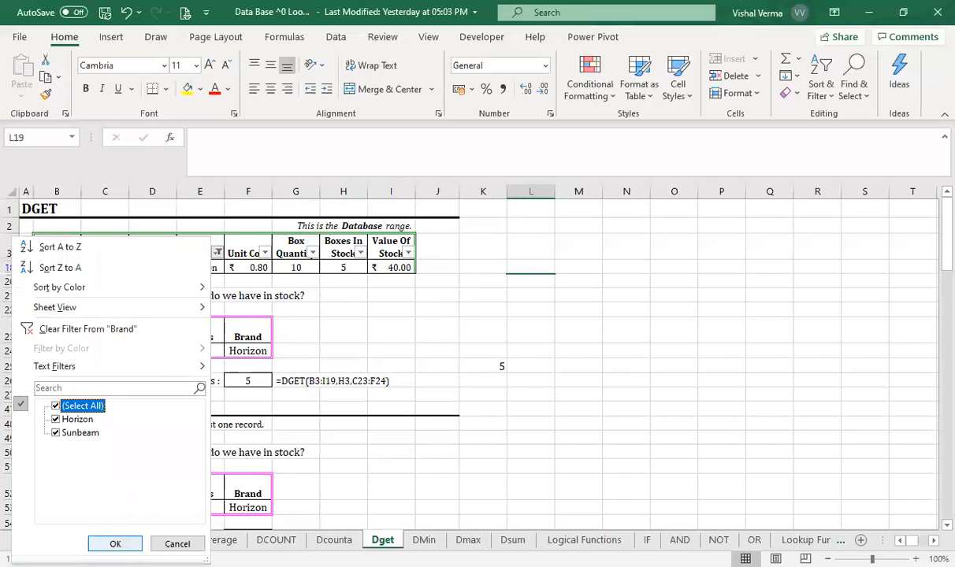
click(115, 543)
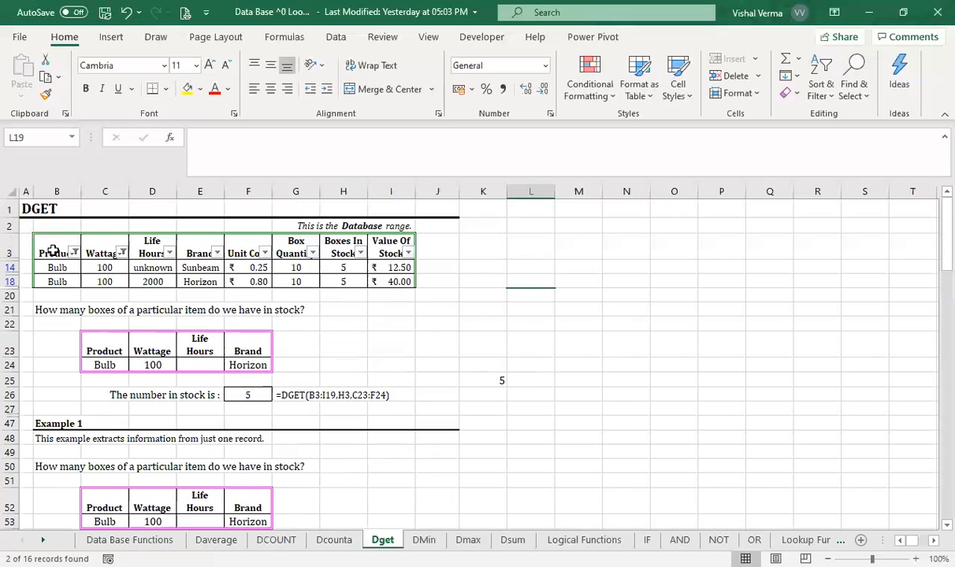
click(11, 240)
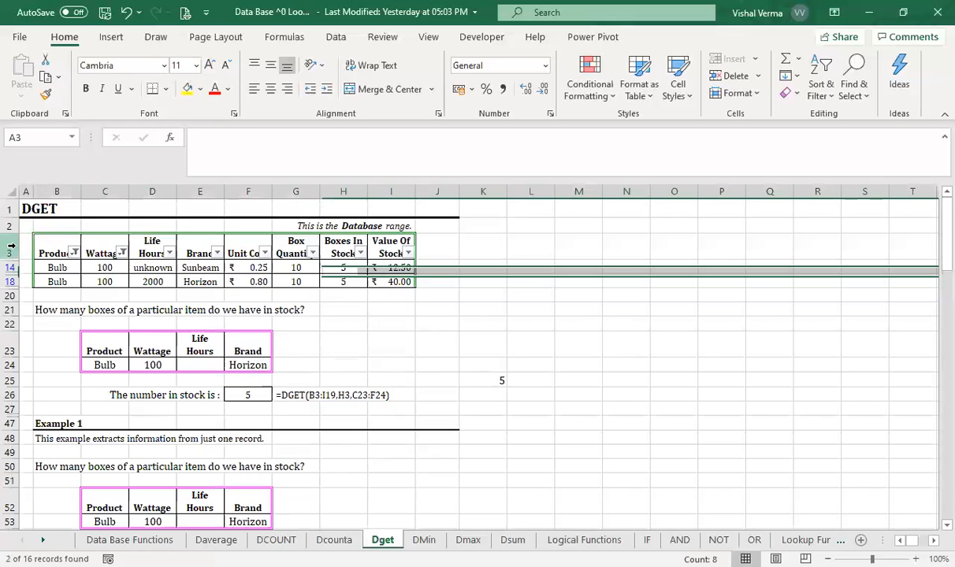
click(821, 94)
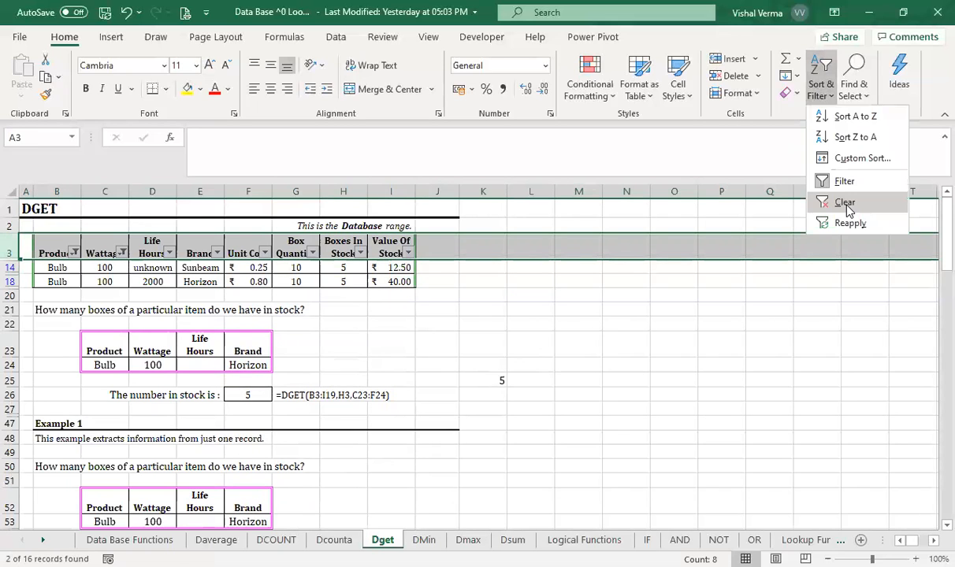
click(845, 204)
click(478, 418)
- Replace the Horizon criterion in F24 with 25, after checking the values in the table
scroll(477, 417, down, 2)
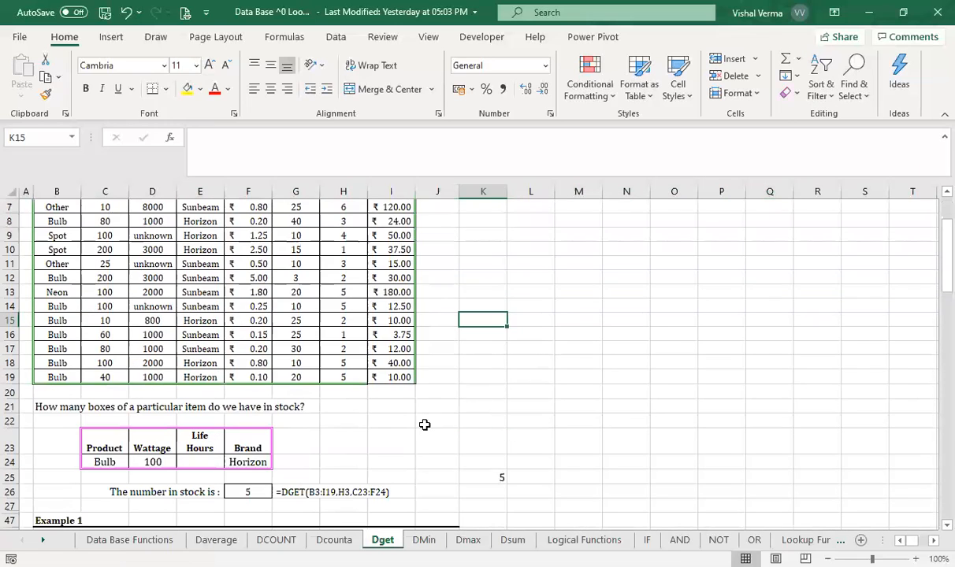
click(249, 462)
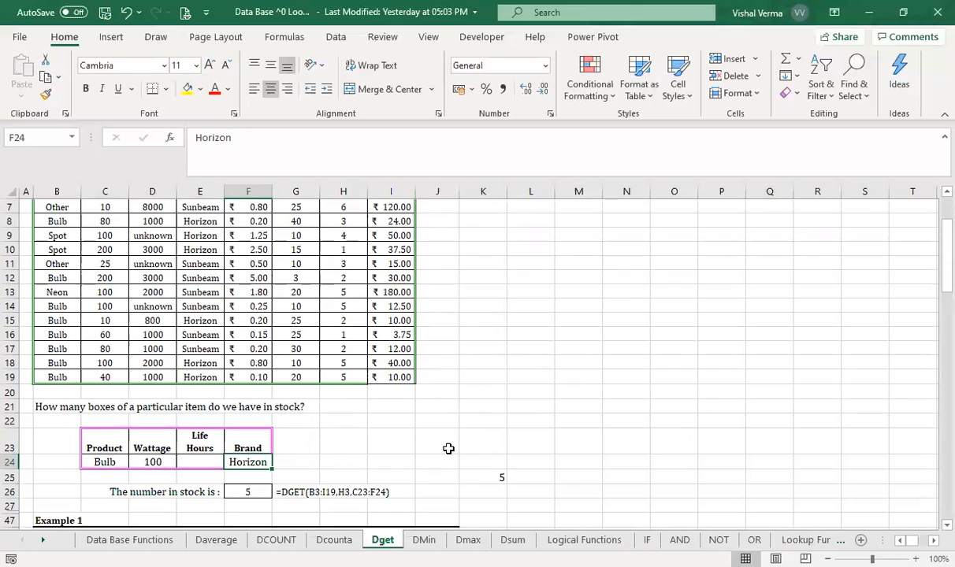
scroll(448, 449, up, 2)
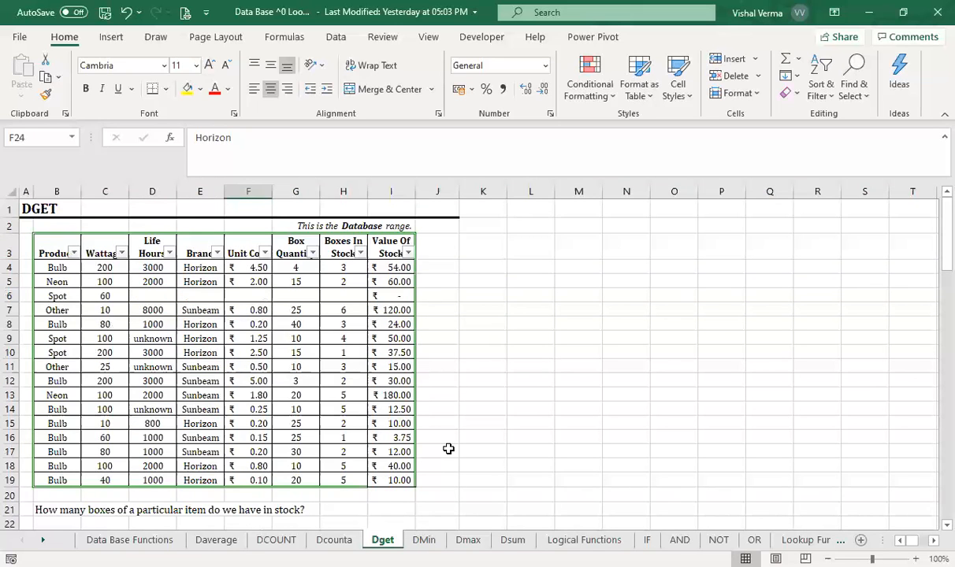
scroll(448, 448, down, 2)
text(25)
- Change the criteria header in F23 to Box Quantity, matching the heading in the database table
click(249, 447)
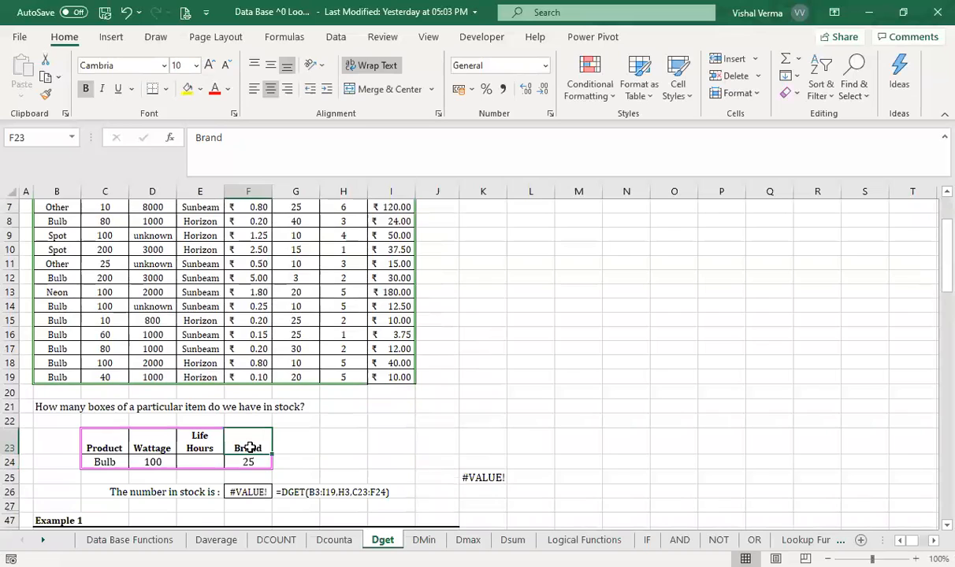
text(Bo)
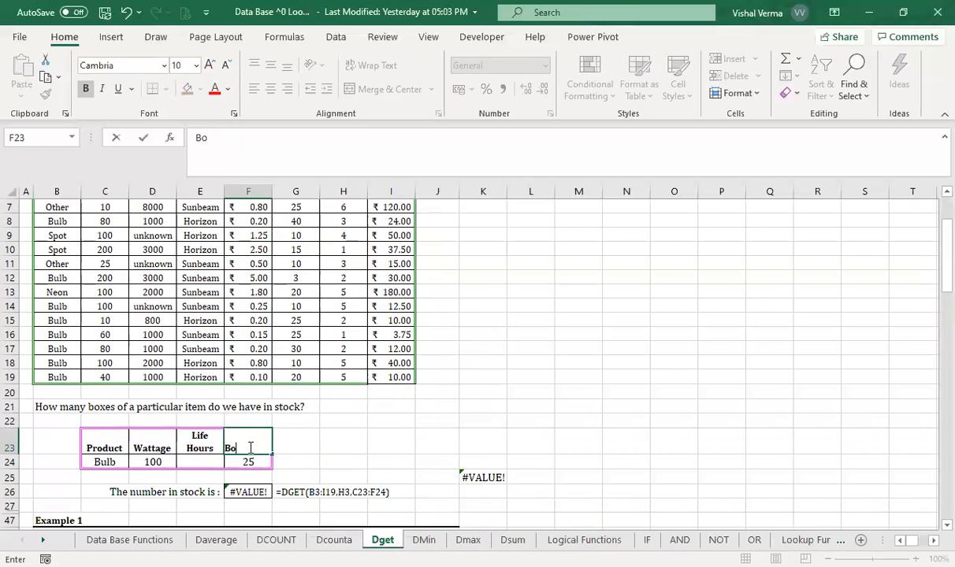
text(x Q)
scroll(251, 447, up, 2)
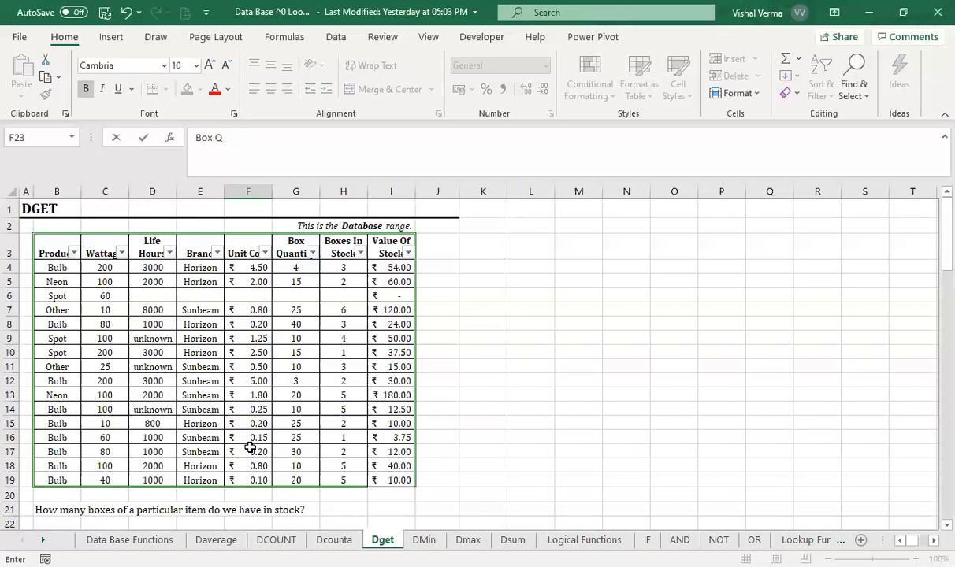
text(uantity)
key(Return)
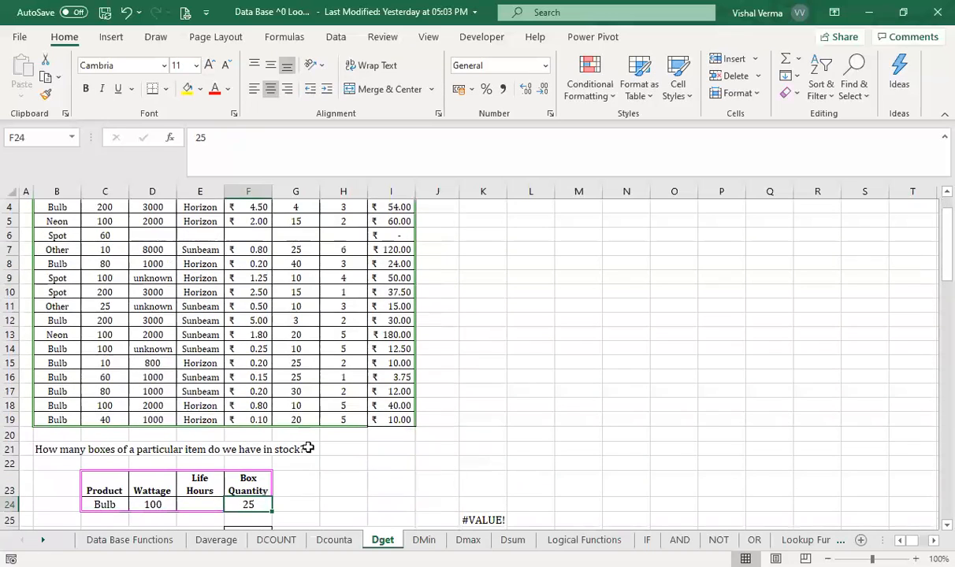
- Check the Bulb, 100 and Box Quantity 25 criteria and the DGET result in K25 against the table's records
click(498, 481)
scroll(498, 481, down, 3)
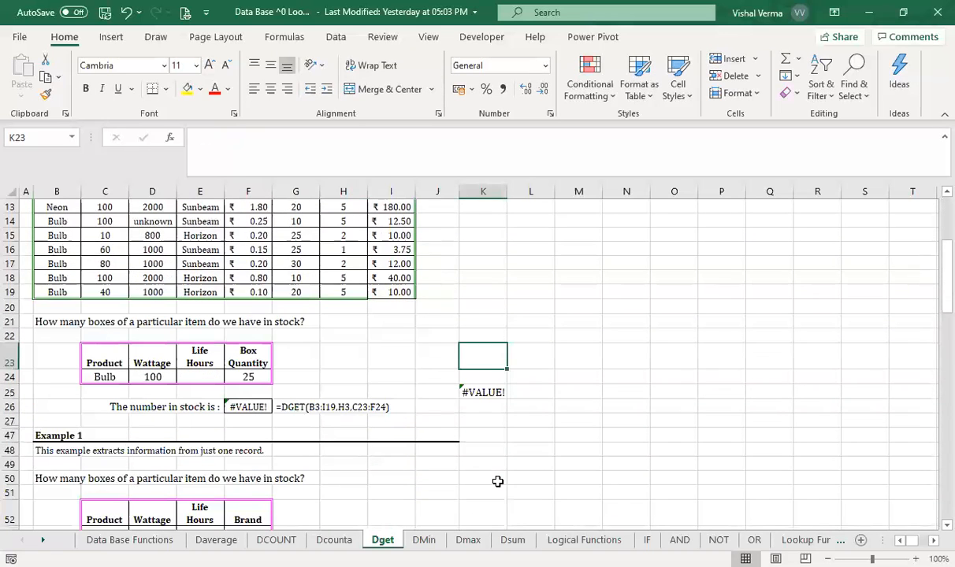
click(246, 377)
scroll(339, 355, up, 4)
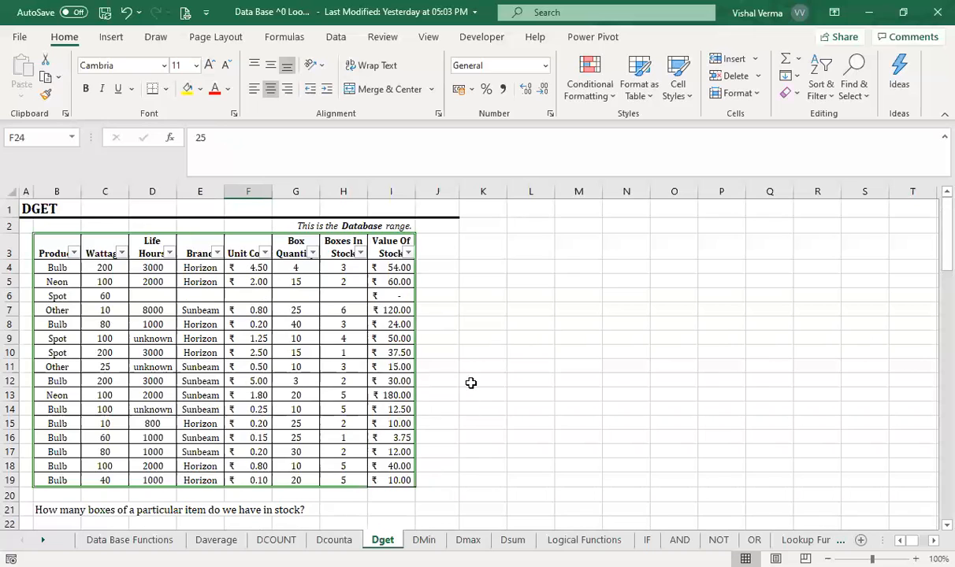
scroll(505, 395, down, 4)
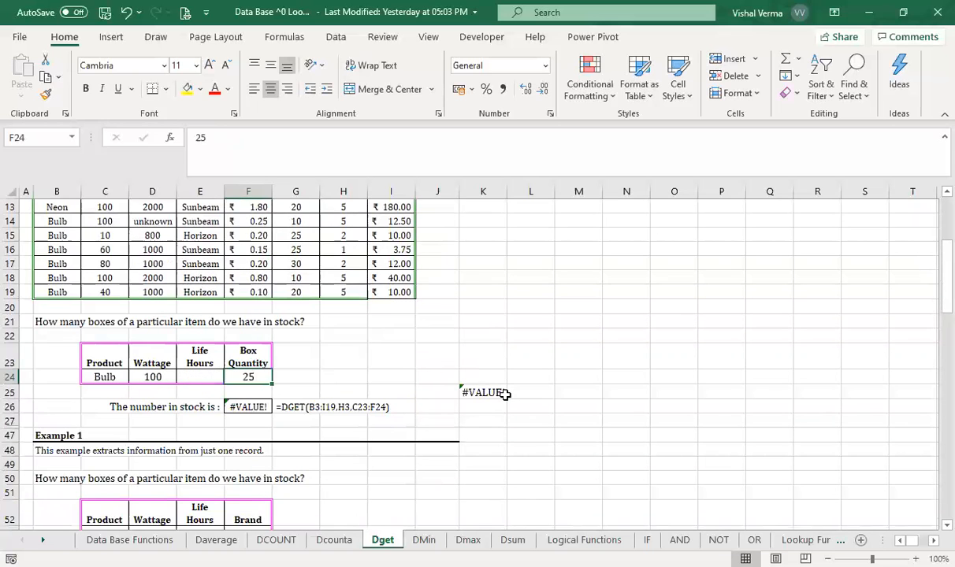
scroll(503, 393, up, 4)
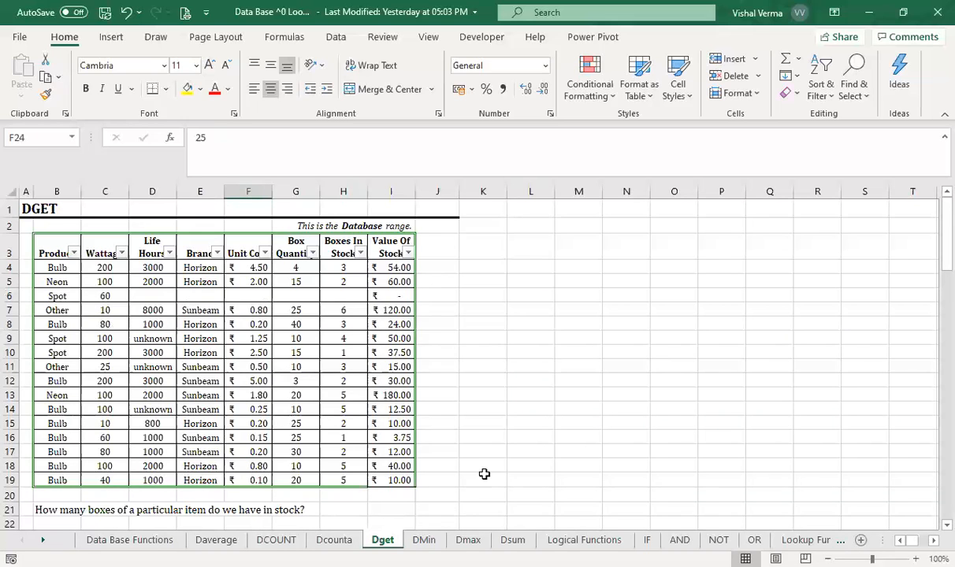
- Look through the DMin, Dmax and Dsum sheets and review their database tables, criteria and example formulas
click(429, 540)
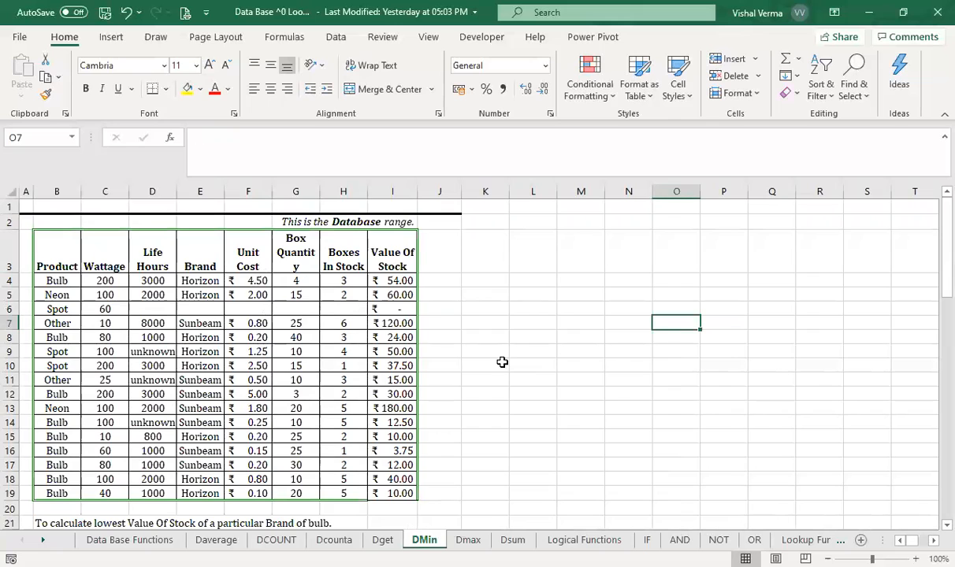
scroll(501, 362, down, 2)
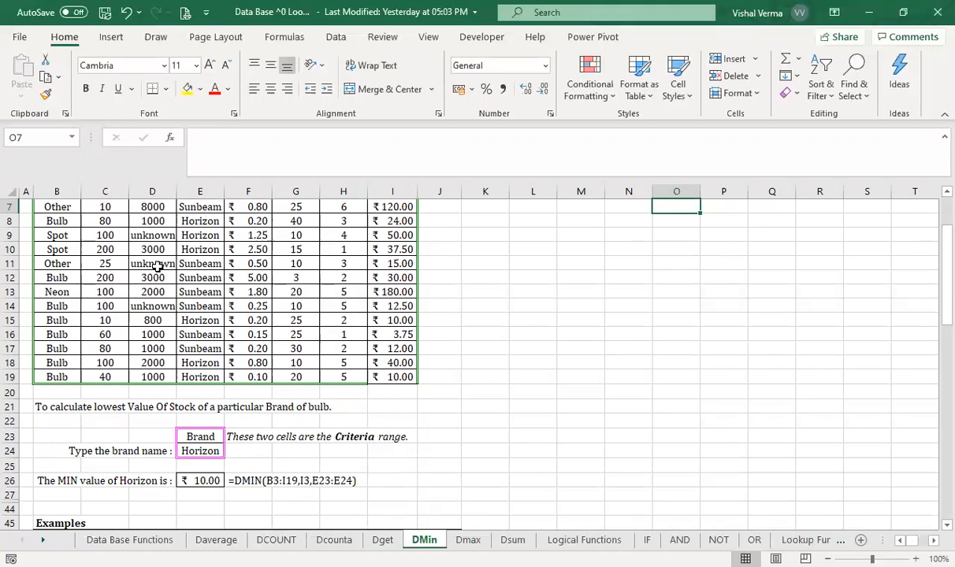
click(468, 540)
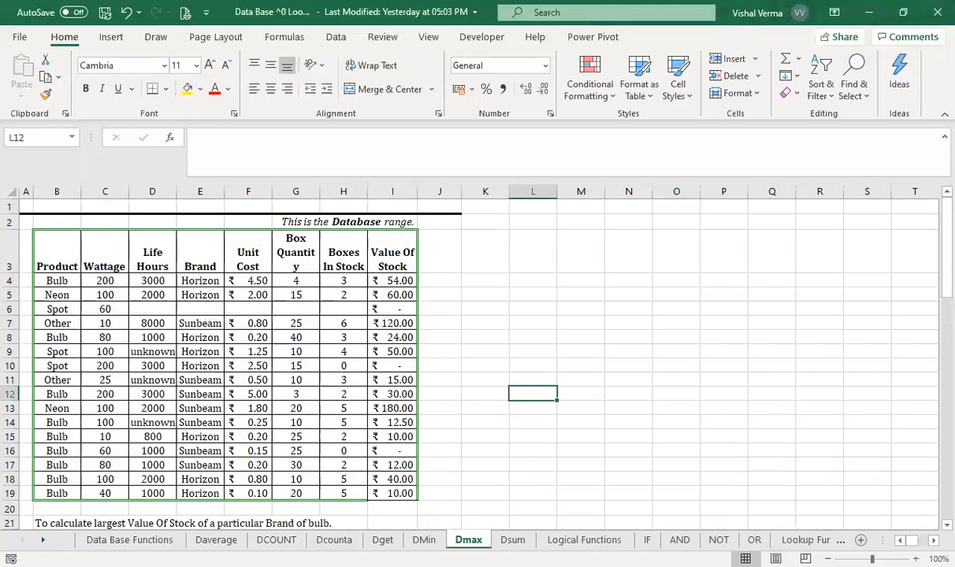
click(513, 540)
scroll(545, 458, down, 2)
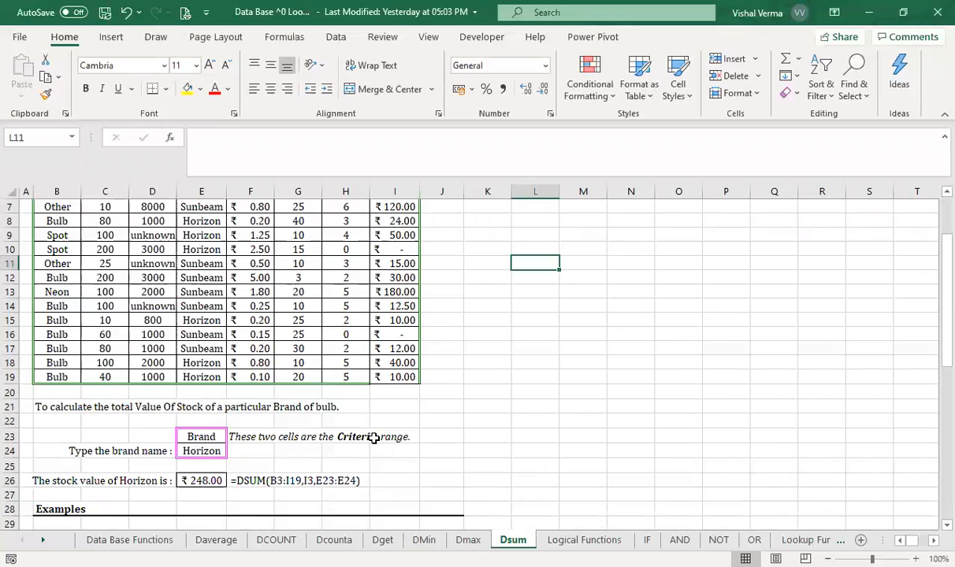
- Begin a DSUM formula in L8 with the table range B3:I19, headings included, as the database
scroll(354, 415, up, 2)
click(535, 337)
text(=)
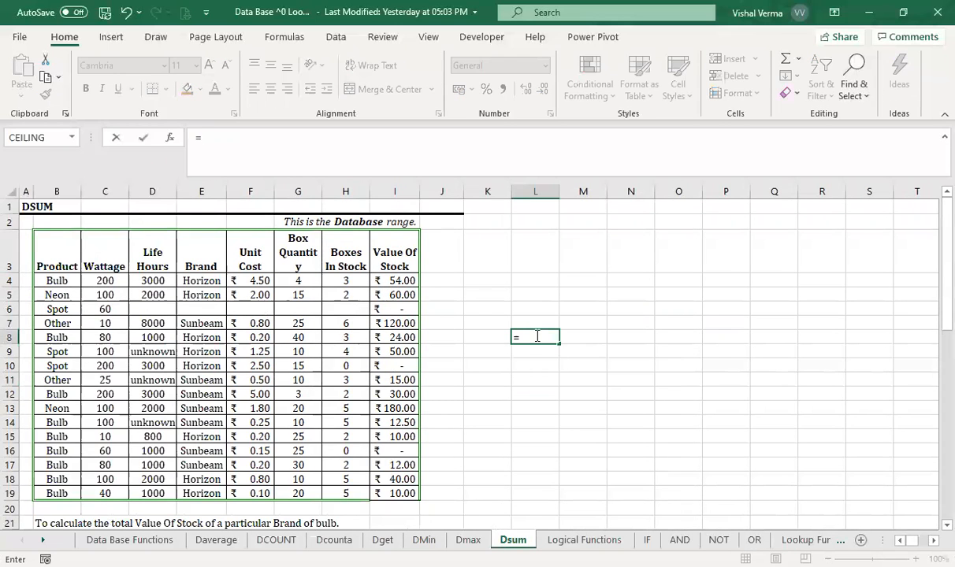
text(d)
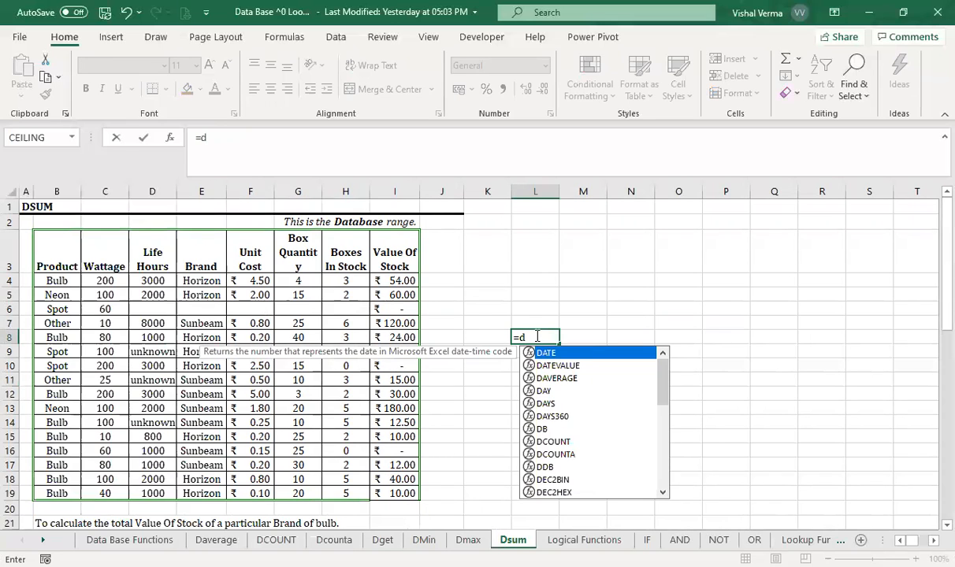
text(su)
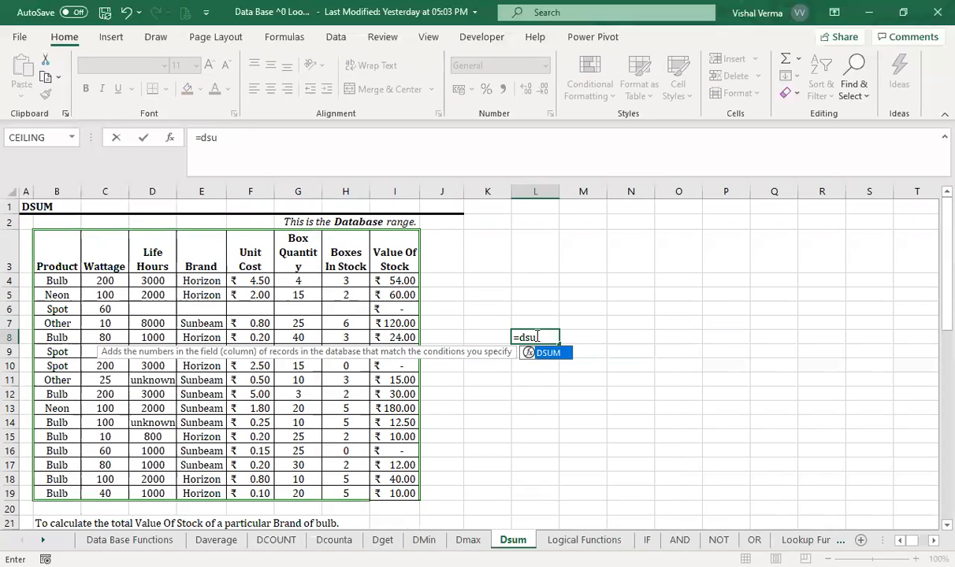
key(Tab)
click(71, 265)
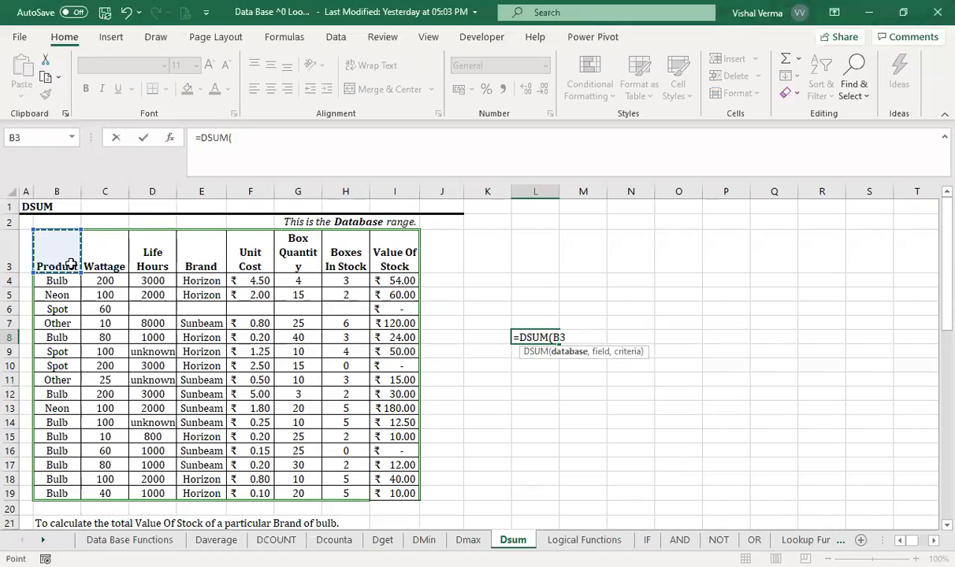
drag(71, 265, 394, 492)
text(,)
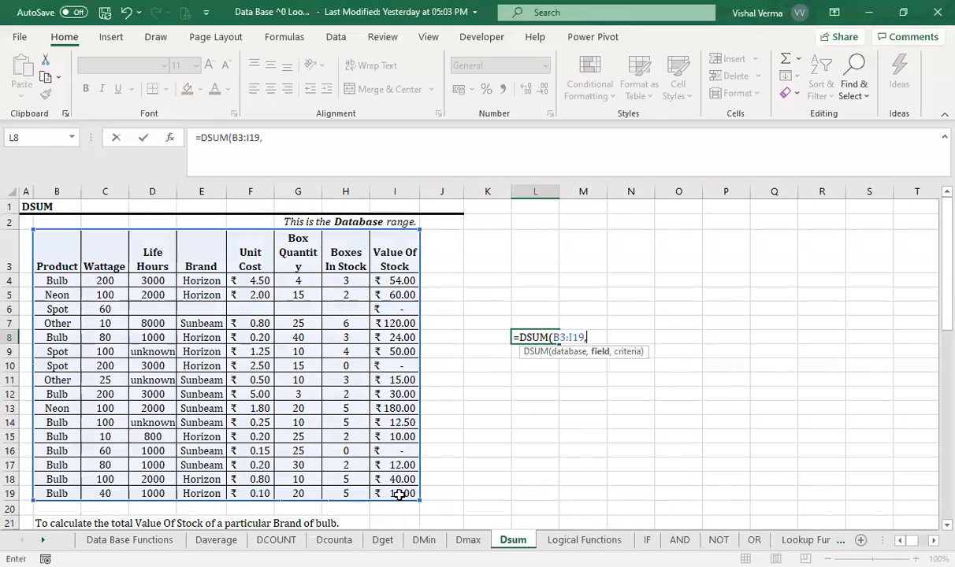
- Complete the L8 DSUM formula with heading I3 (Value Of Stock) as the field and E23:E24 as the criteria
click(245, 256)
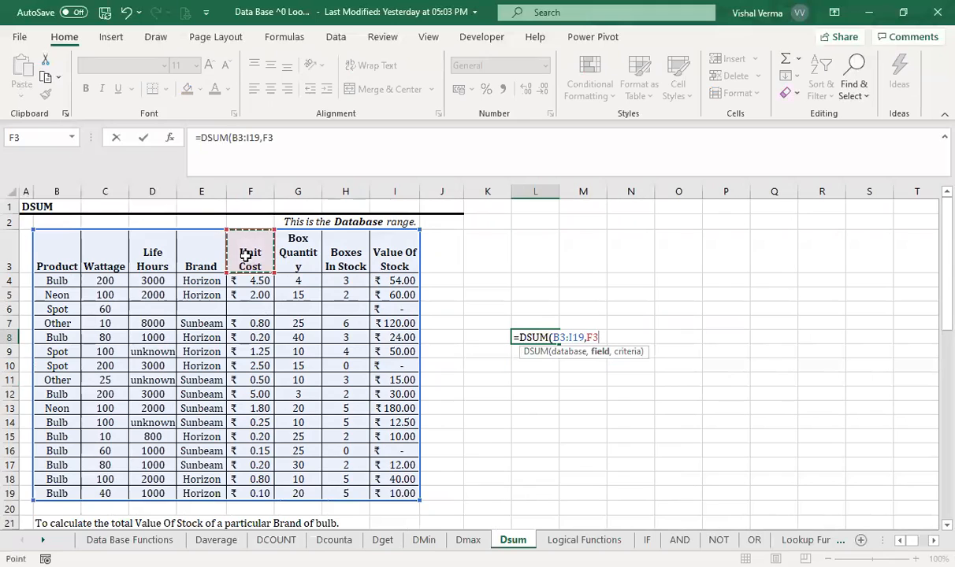
click(398, 259)
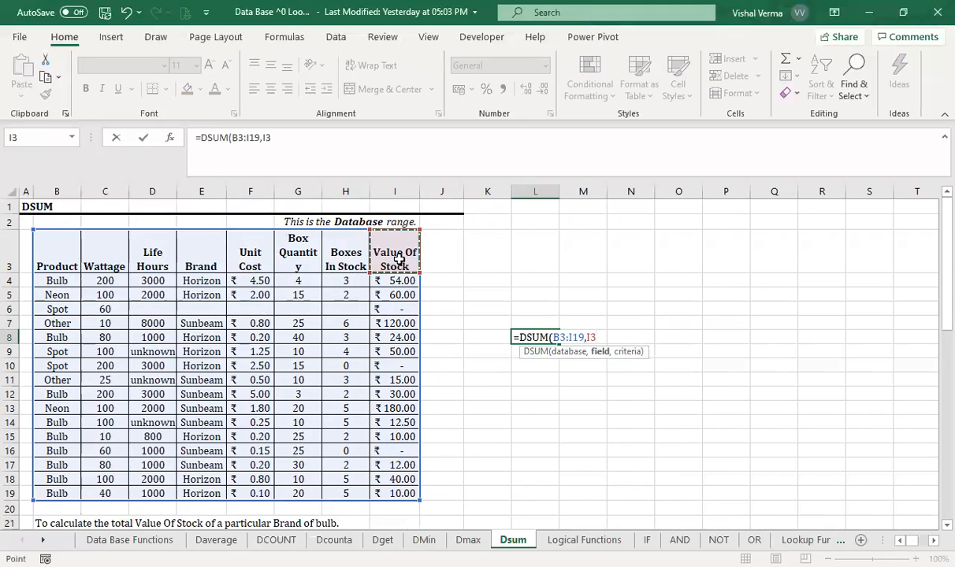
text(,)
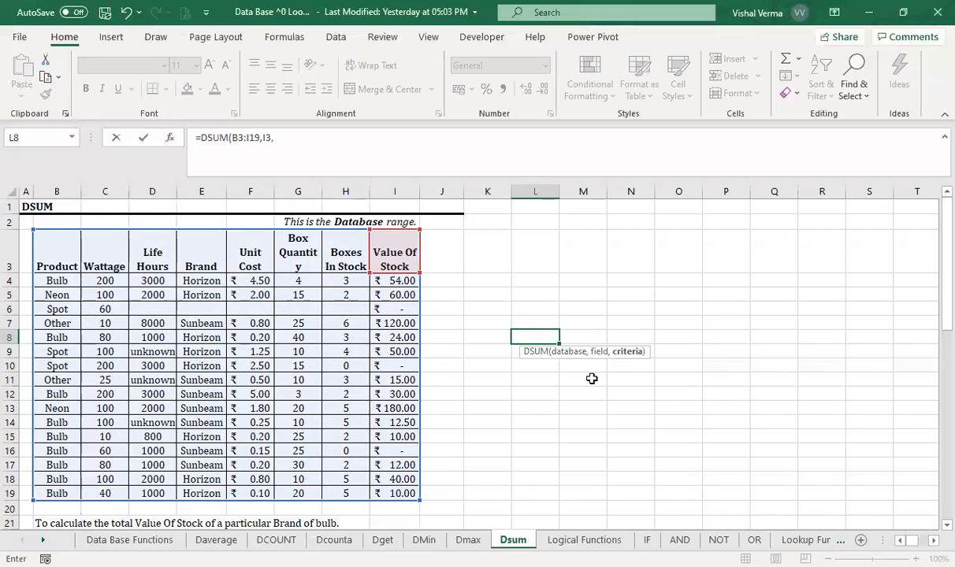
scroll(591, 379, down, 4)
click(201, 351)
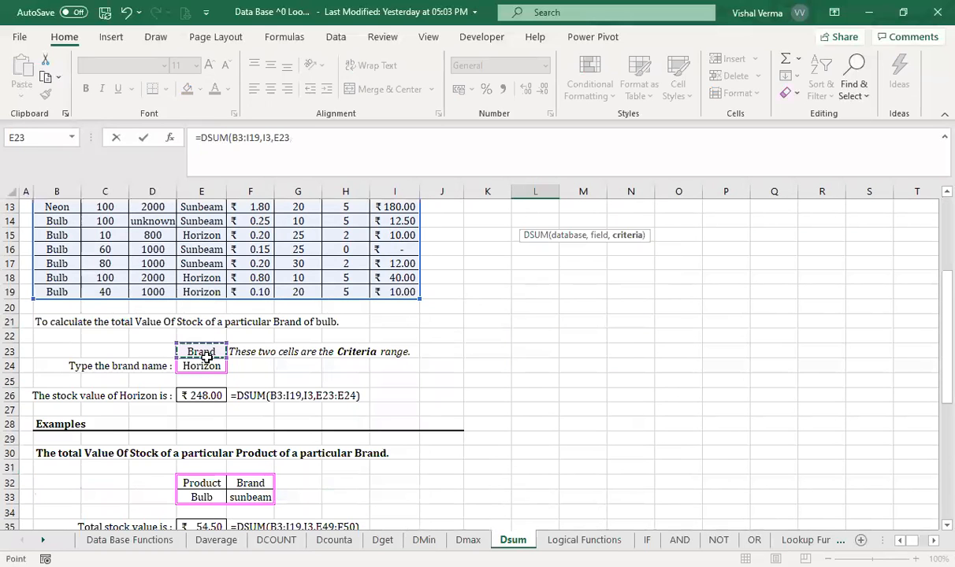
drag(205, 364, 205, 365)
key(Return)
scroll(204, 365, up, 4)
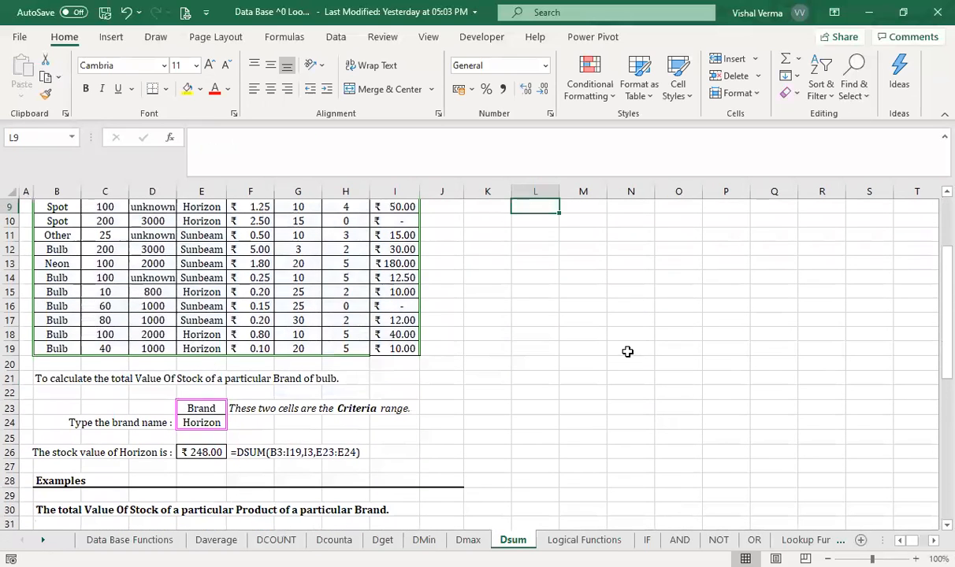
click(548, 337)
click(581, 375)
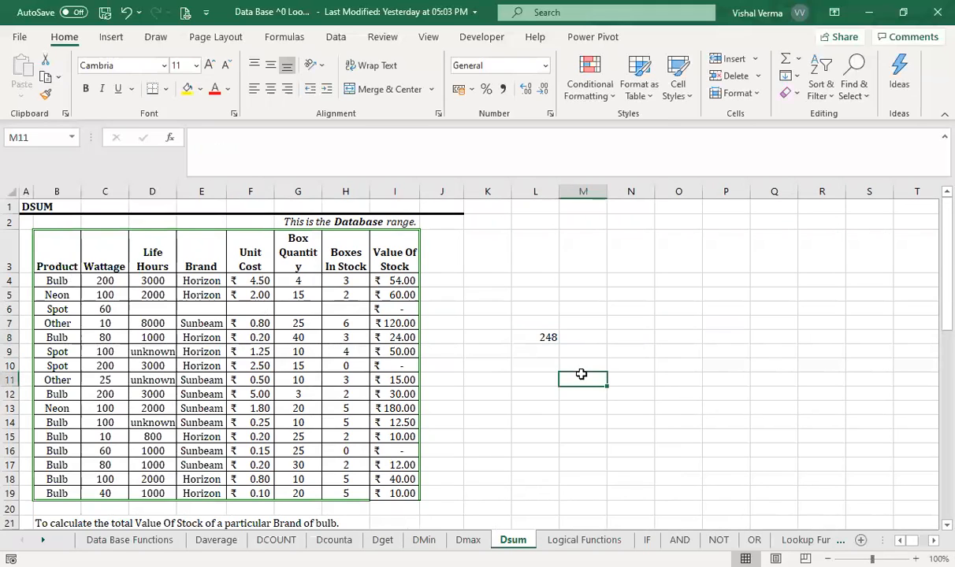
click(525, 337)
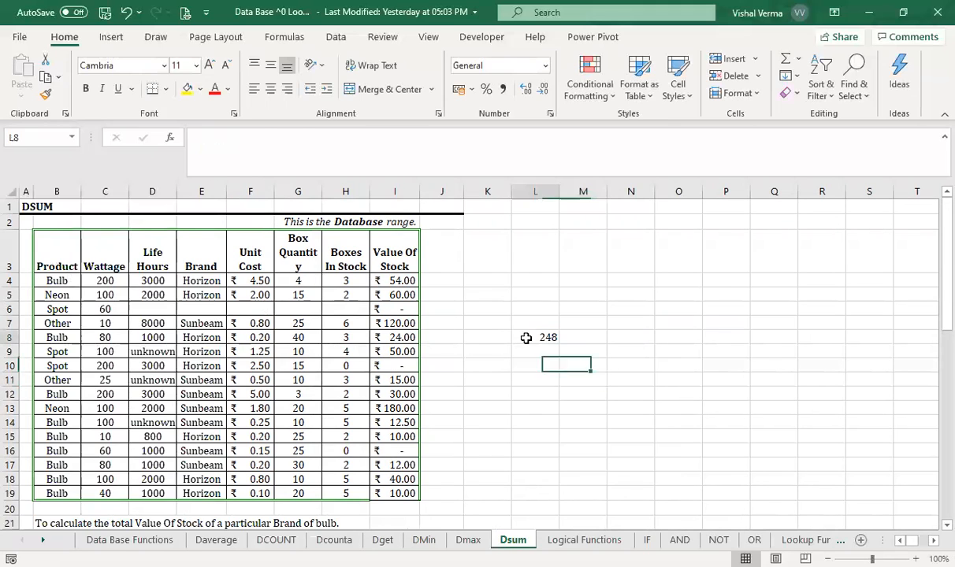
- Add filters to the database table's heading row B3:I3
click(53, 251)
drag(53, 250, 398, 260)
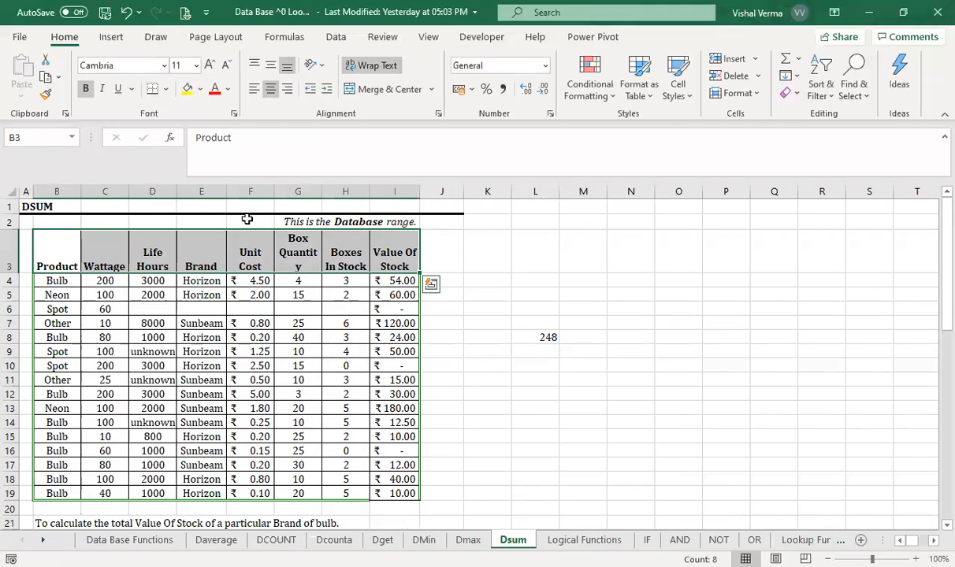
click(833, 93)
click(824, 179)
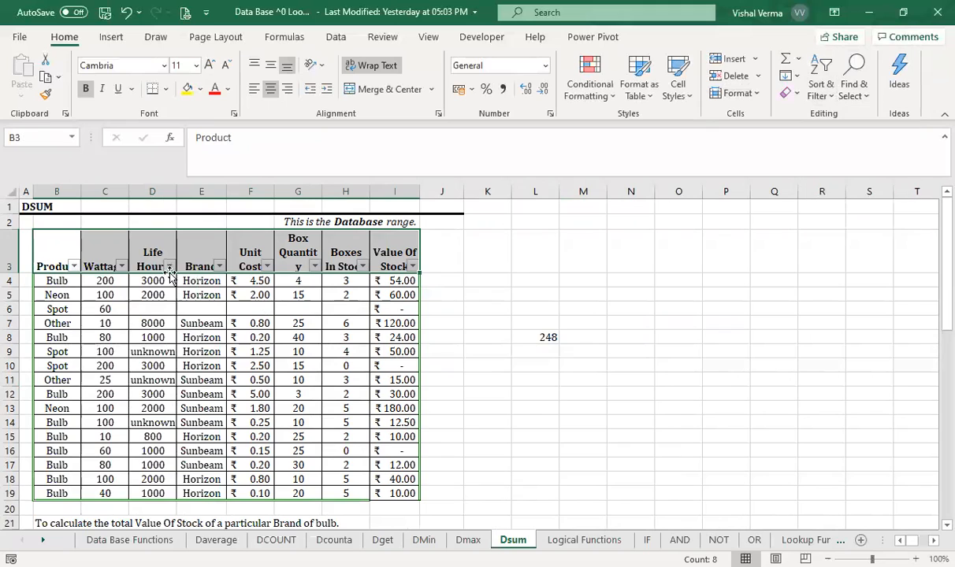
- Filter the Brand column to Horizon and check the sum of the visible Value Of Stock cells against L8
click(219, 266)
click(57, 406)
click(57, 419)
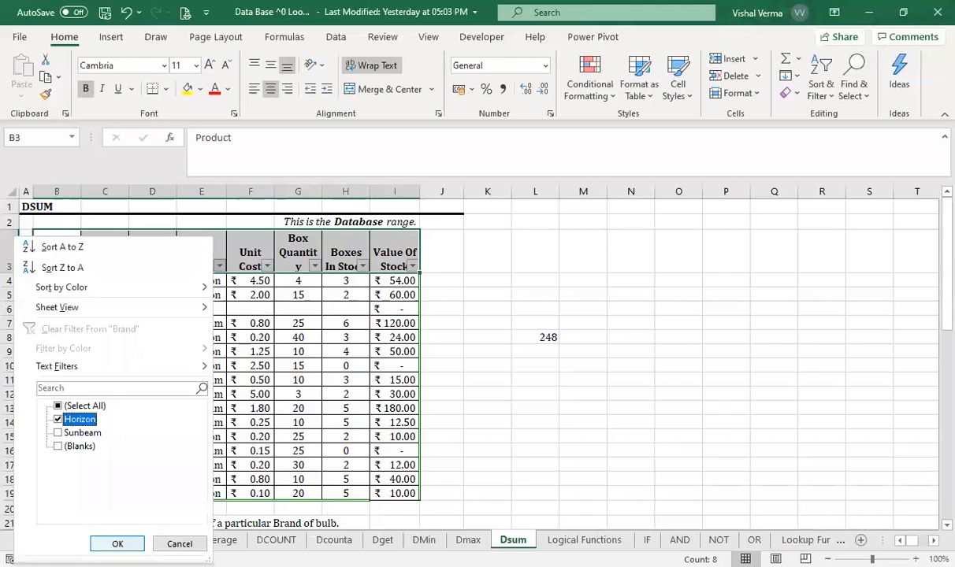
key(Return)
click(512, 457)
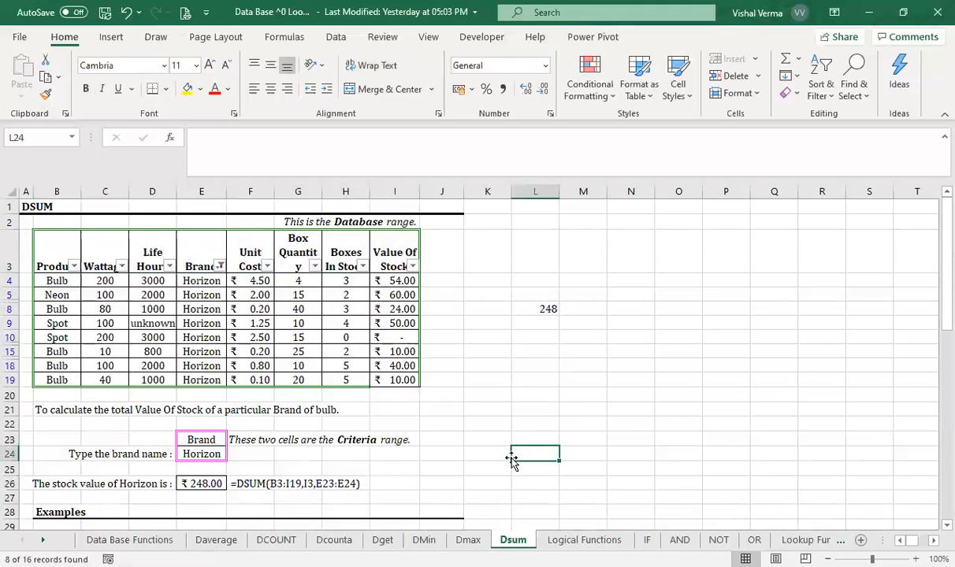
drag(401, 280, 401, 379)
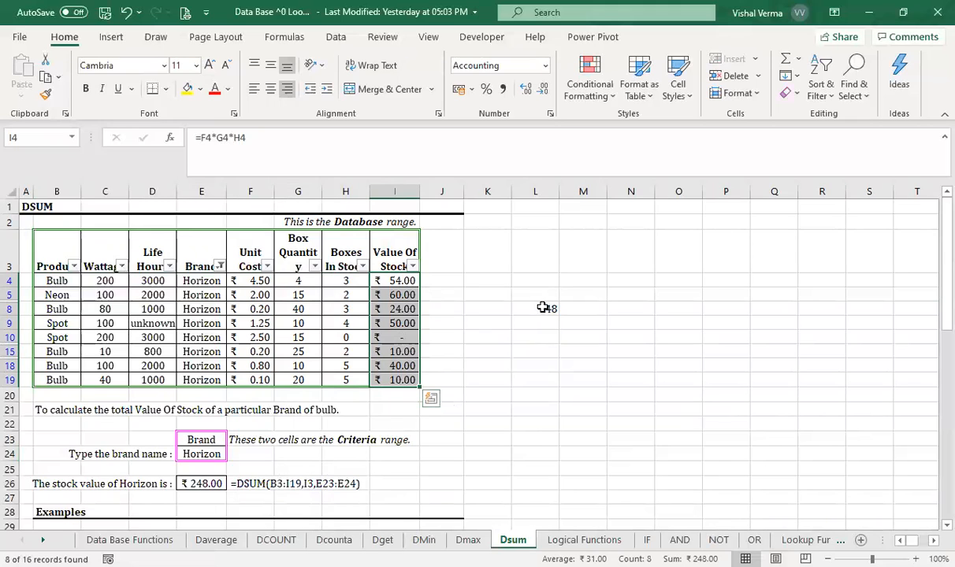
click(565, 406)
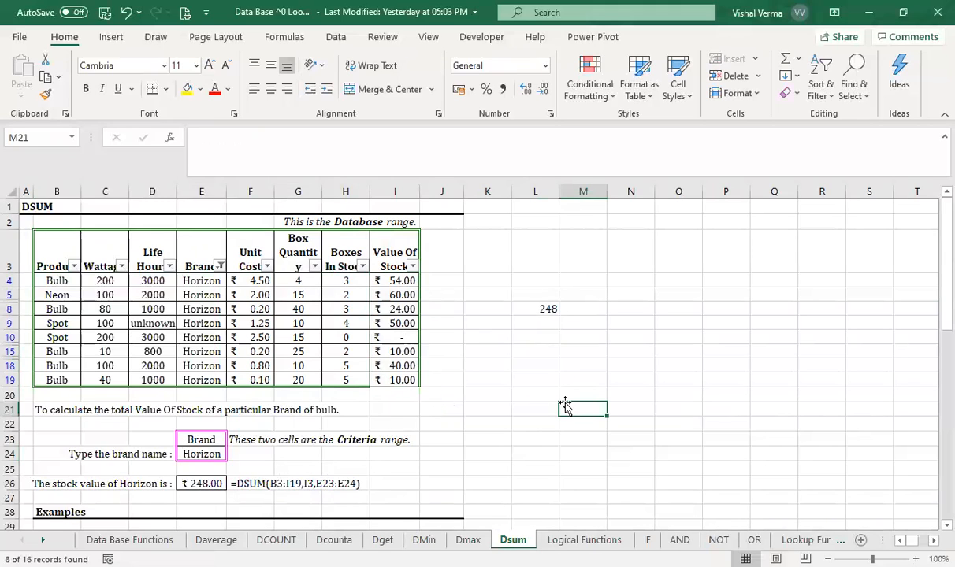
- Reset the Brand filter to include all brands and blanks
click(219, 266)
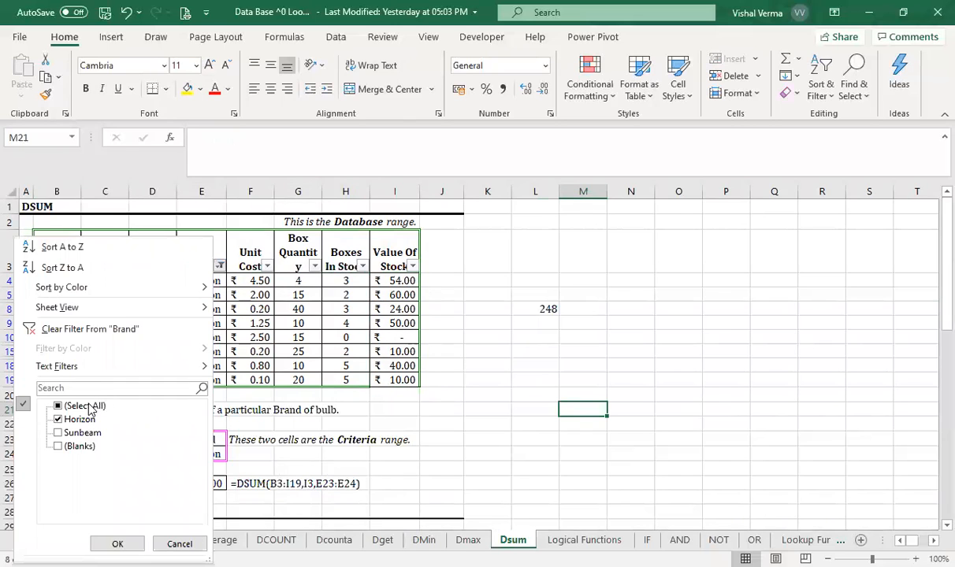
click(79, 406)
key(Return)
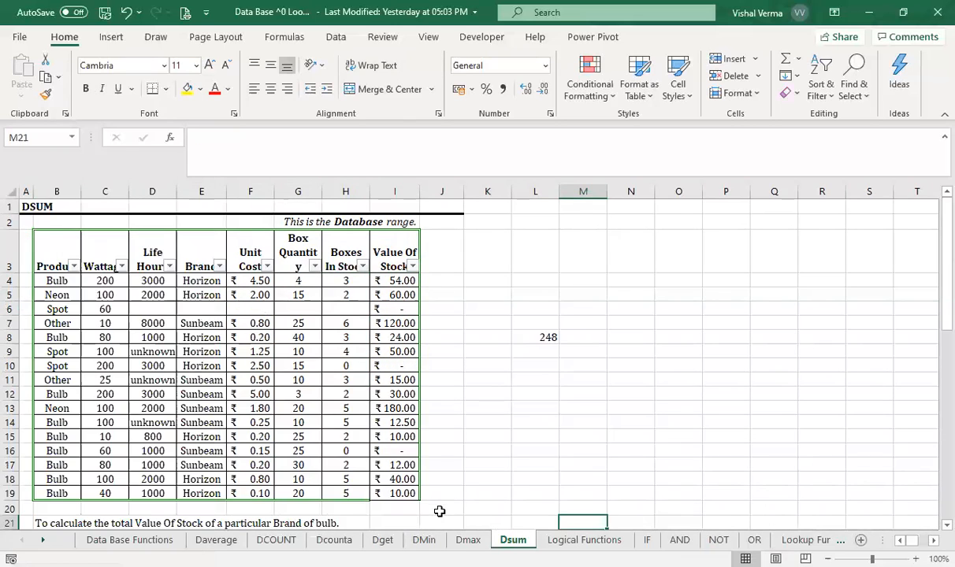